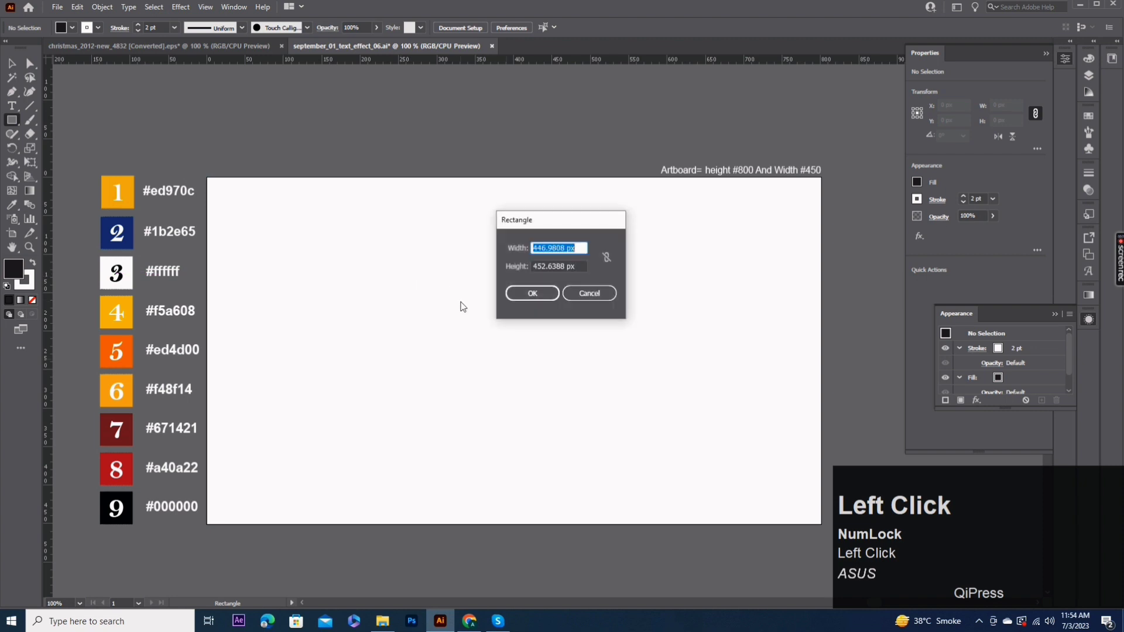
Create a rectangle 800 px wide and 450 px high
text(800)
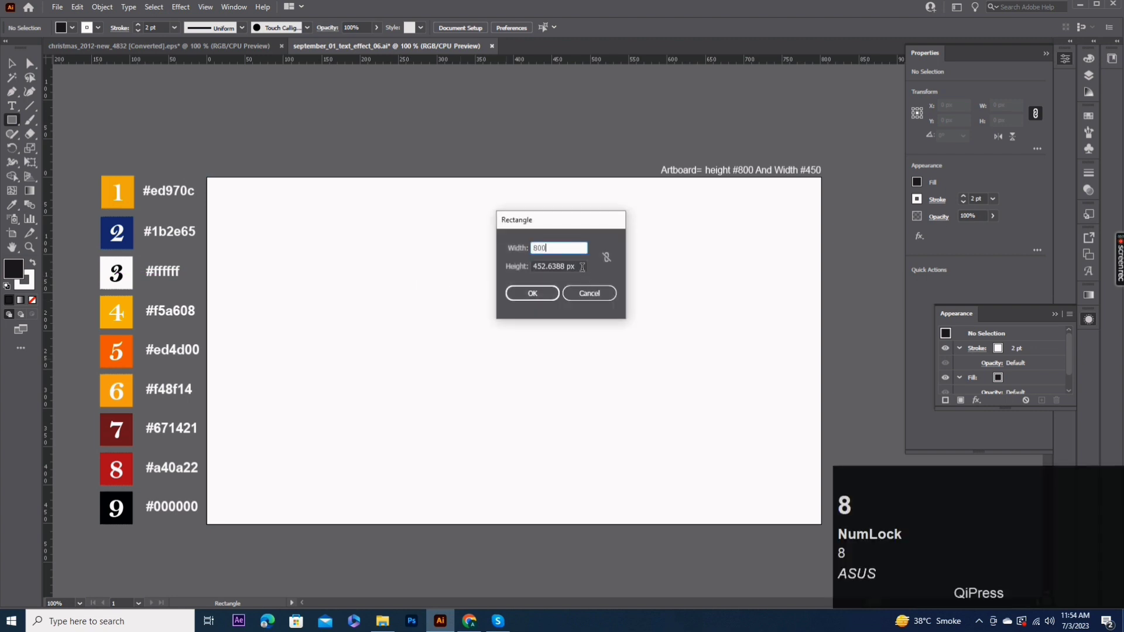
drag(581, 267, 514, 269)
text(450)
click(525, 296)
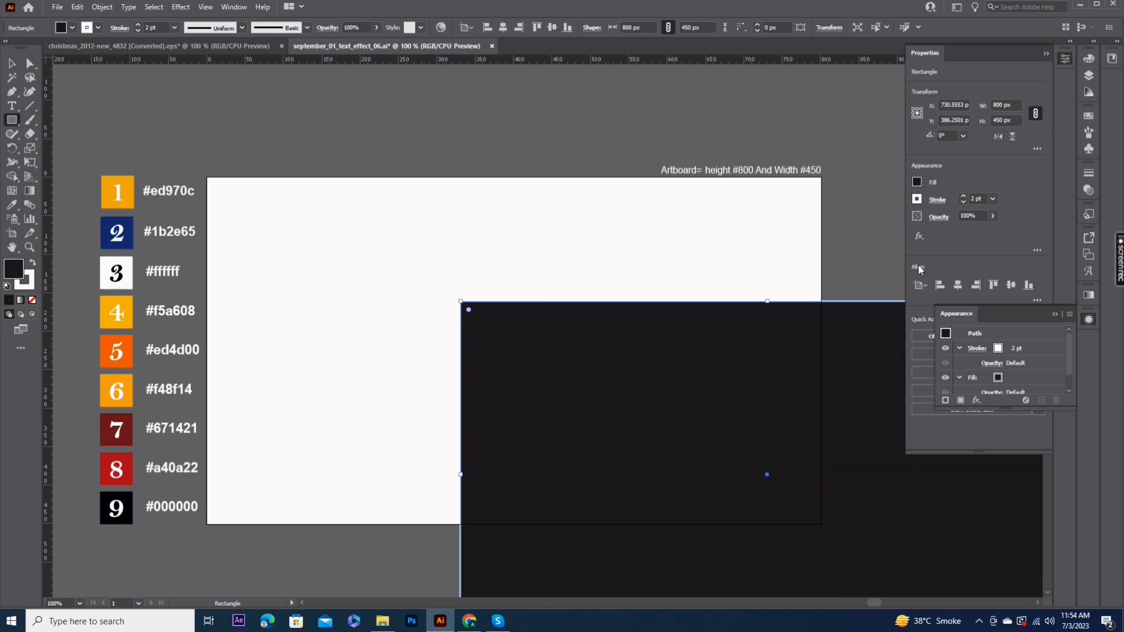
Center the 800 × 450 px rectangle horizontally and vertically on the artboard
click(230, 8)
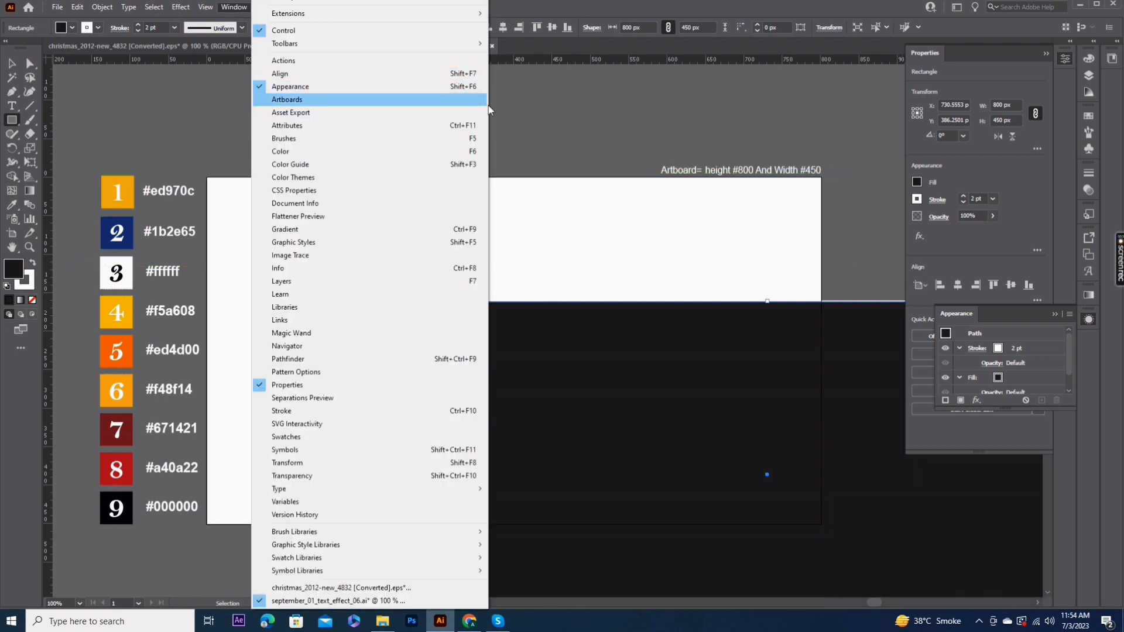
click(957, 285)
click(1011, 285)
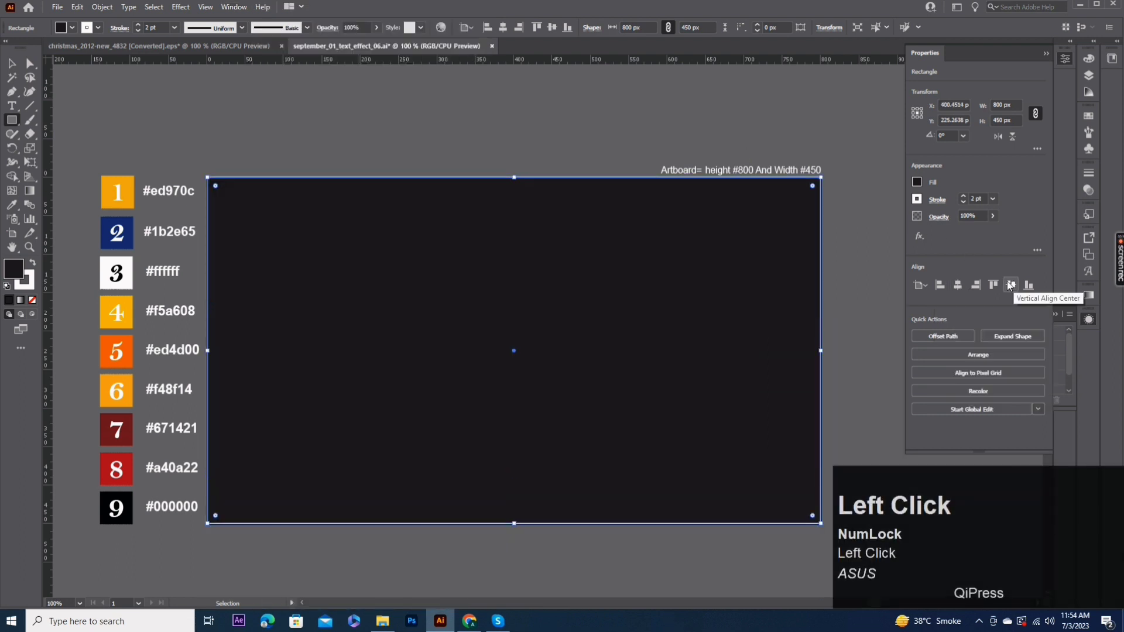
Color the background rectangle by sampling swatch 1 (#ed970c) with the Eyedropper, and deselect it
click(25, 207)
right_click(13, 204)
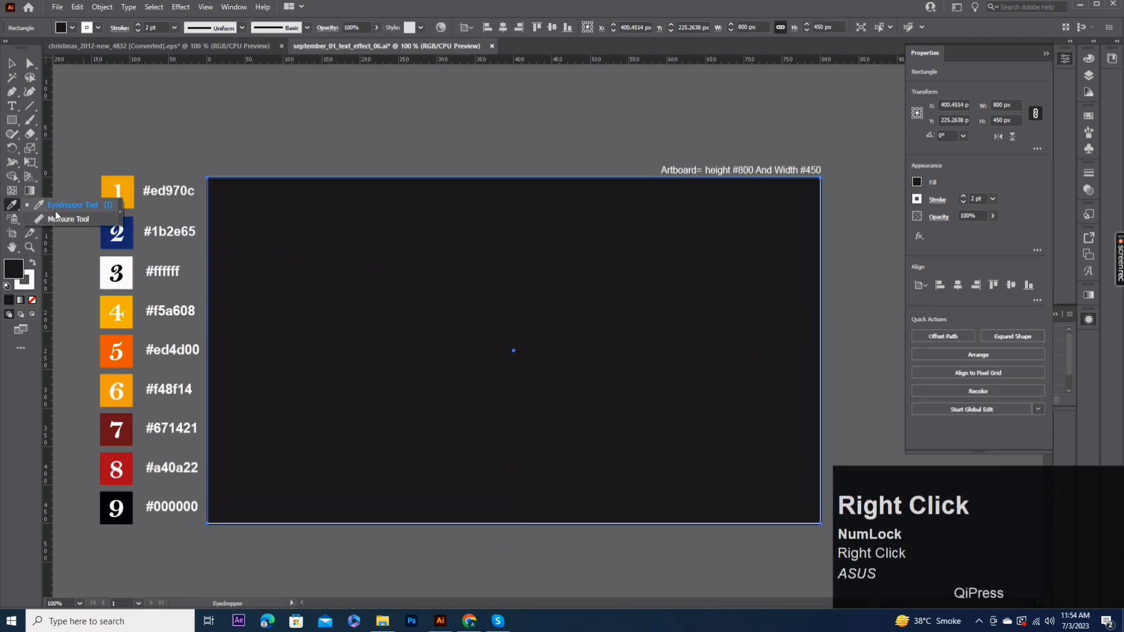
click(74, 203)
click(117, 192)
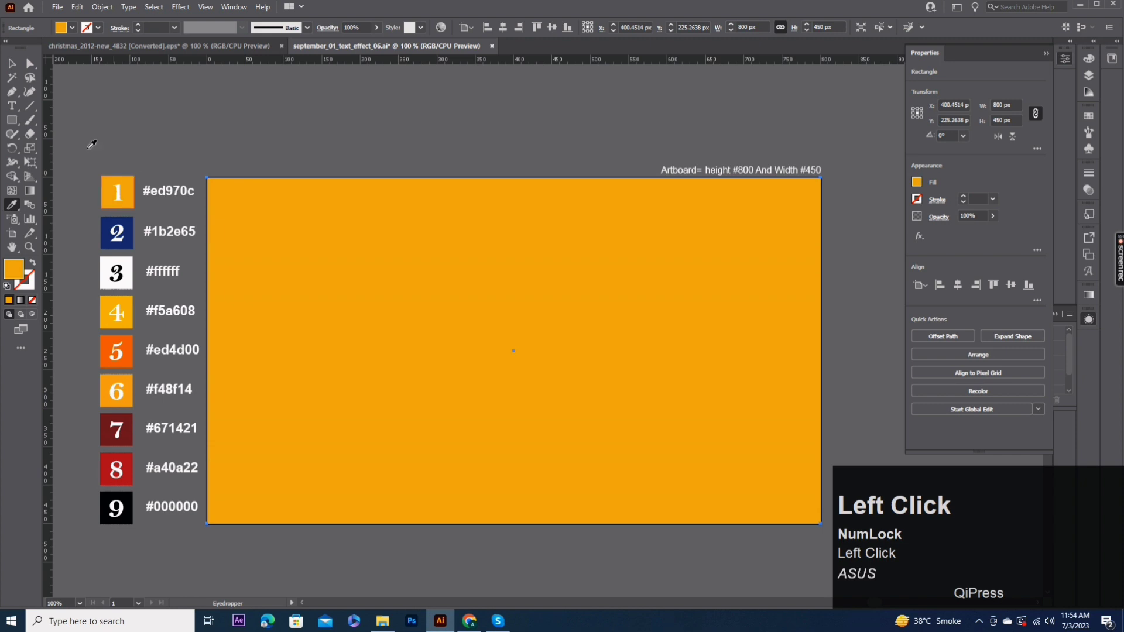
click(12, 62)
click(367, 124)
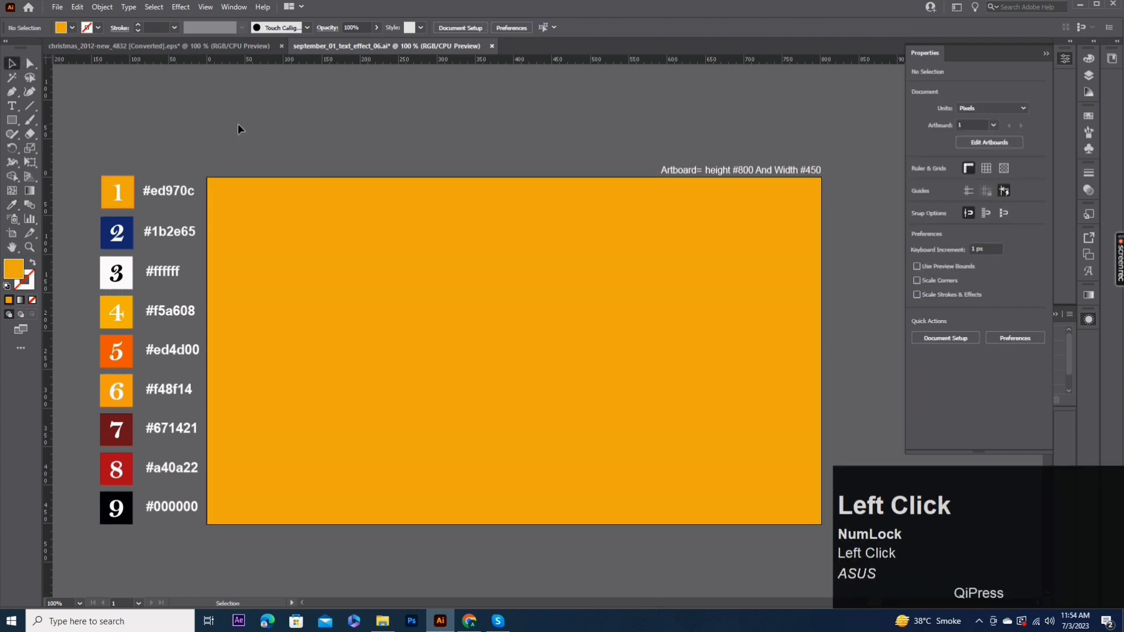
Draw a 450 × 450 px square from the artboard's upper-left corner and color it from swatch 2 (#1b2e65)
click(12, 120)
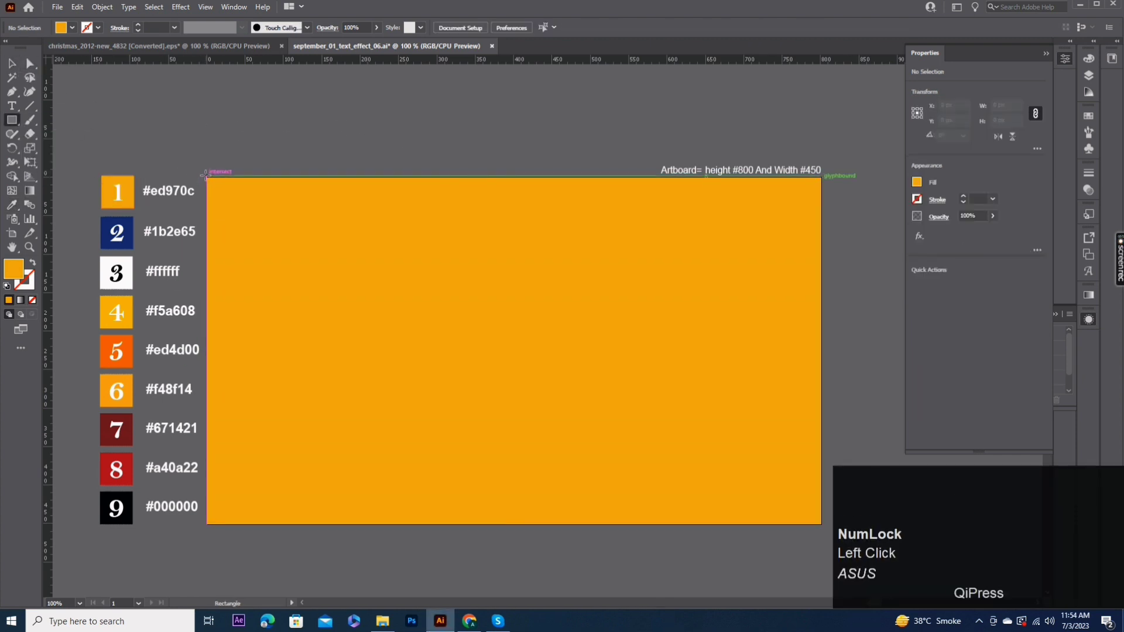
drag(206, 177, 554, 523)
click(18, 205)
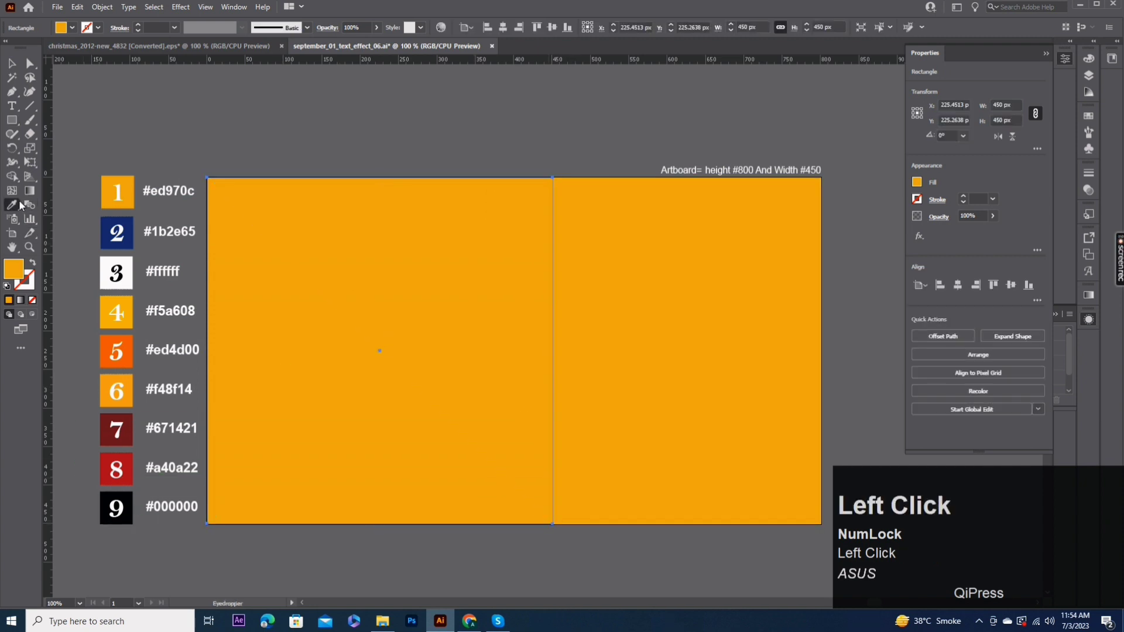
click(134, 221)
Slant the blue square's right edge by moving its lower-right anchor point about 90 px left along the artboard's lower edge
click(29, 63)
right_click(30, 63)
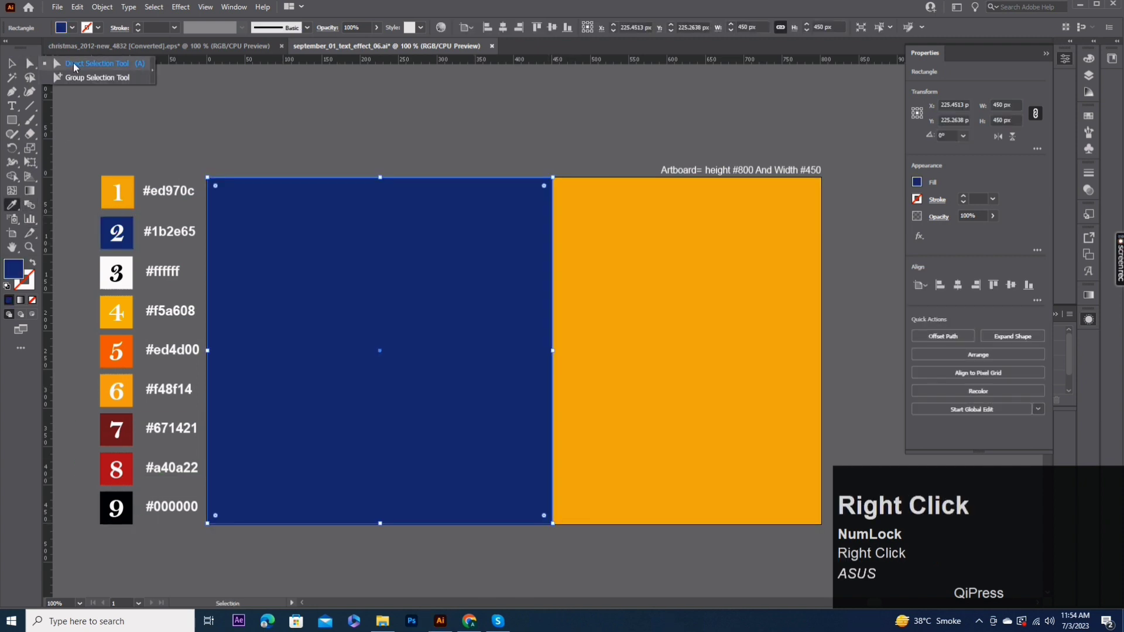
click(88, 62)
drag(552, 524, 485, 524)
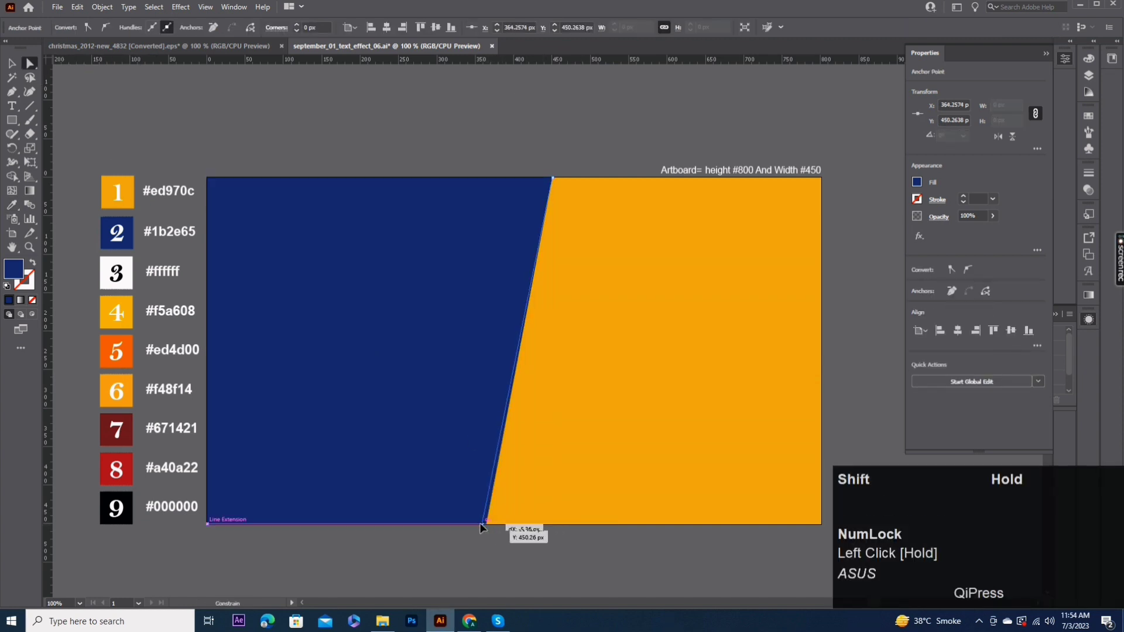
click(497, 543)
alt+scroll(499, 541, down, 1)
ctrl+click(553, 469)
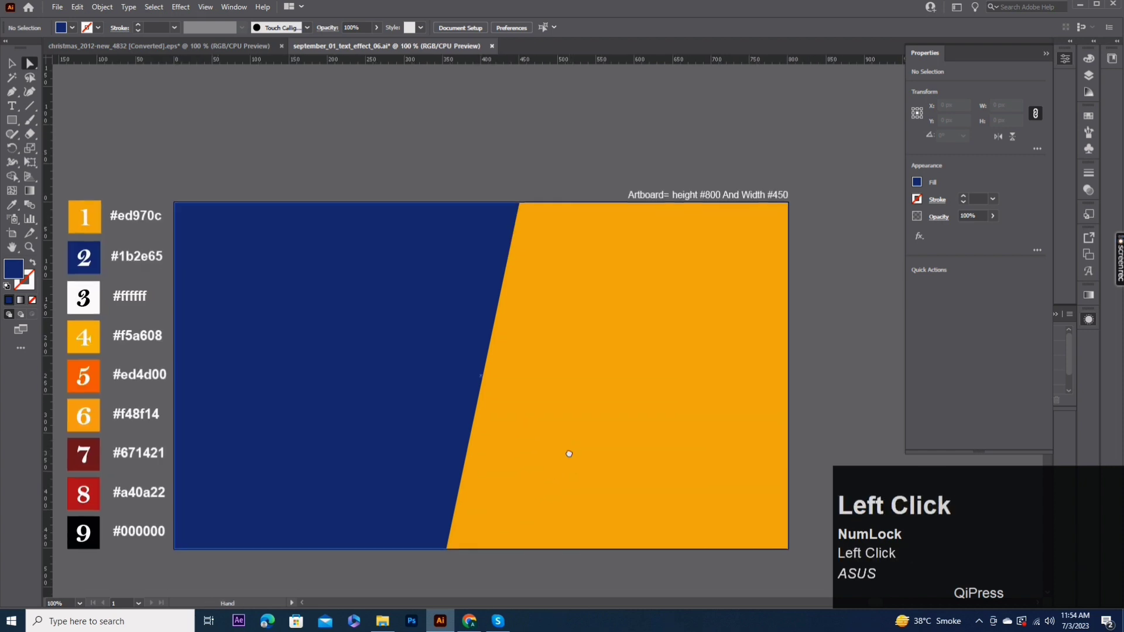
Add the text "3D Text" with "Effect" on a second line over the blue area
click(12, 106)
click(401, 313)
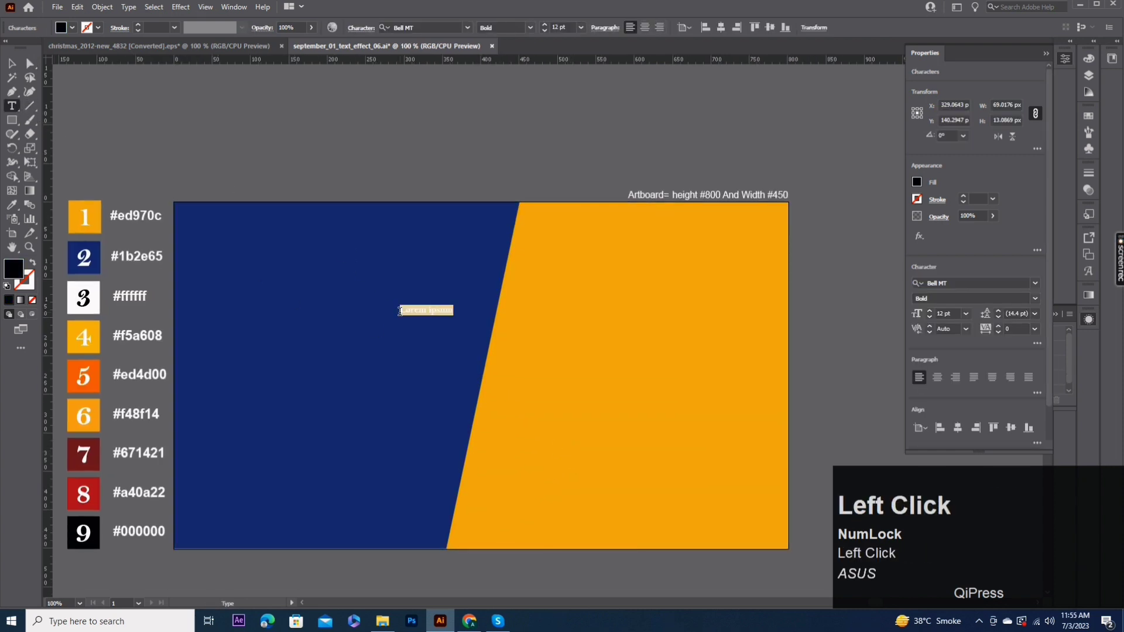
text(3D Text)
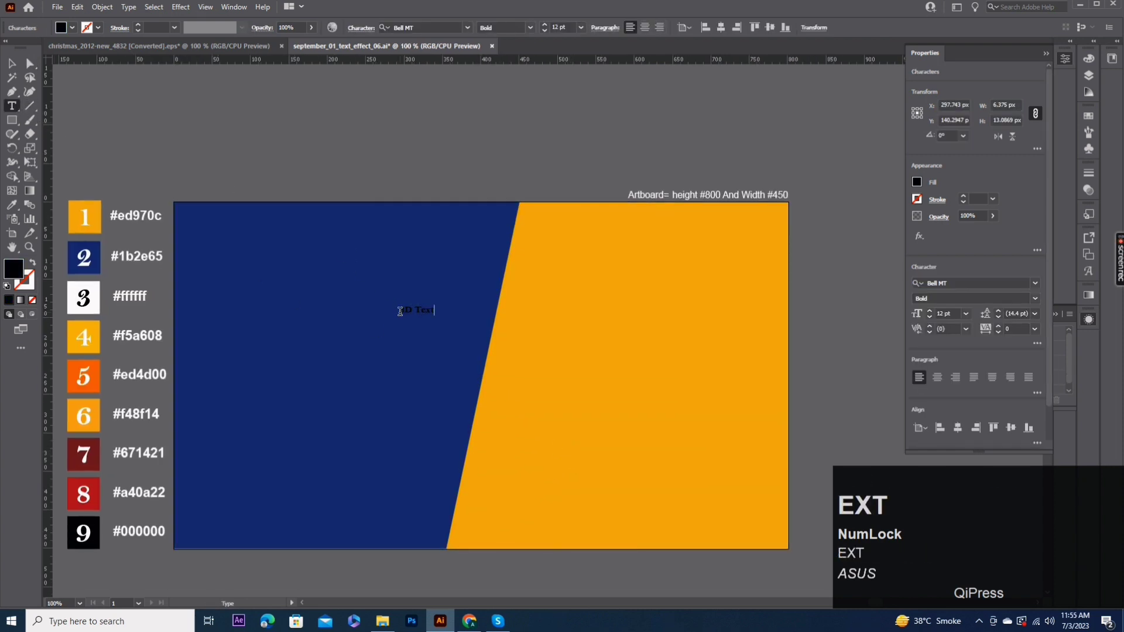
key(Return)
text(Effee)
key(BackSpace)
key(BackSpace)
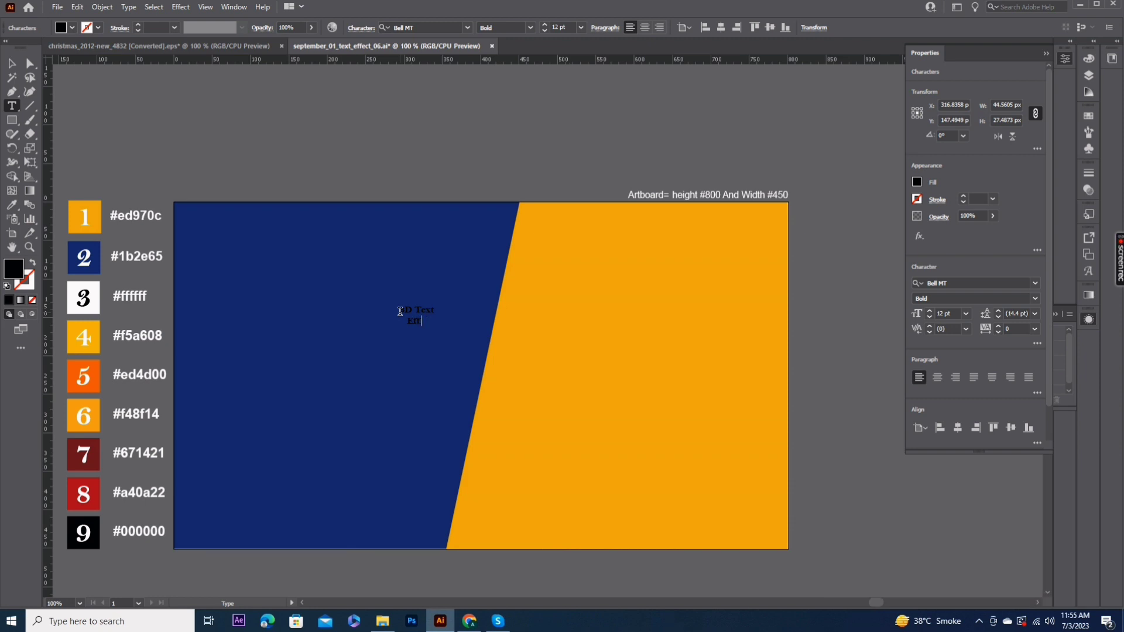
text(ect)
Enlarge the text to about 76 pt around the artboard's middle and use the Bell MT Bold font
click(12, 62)
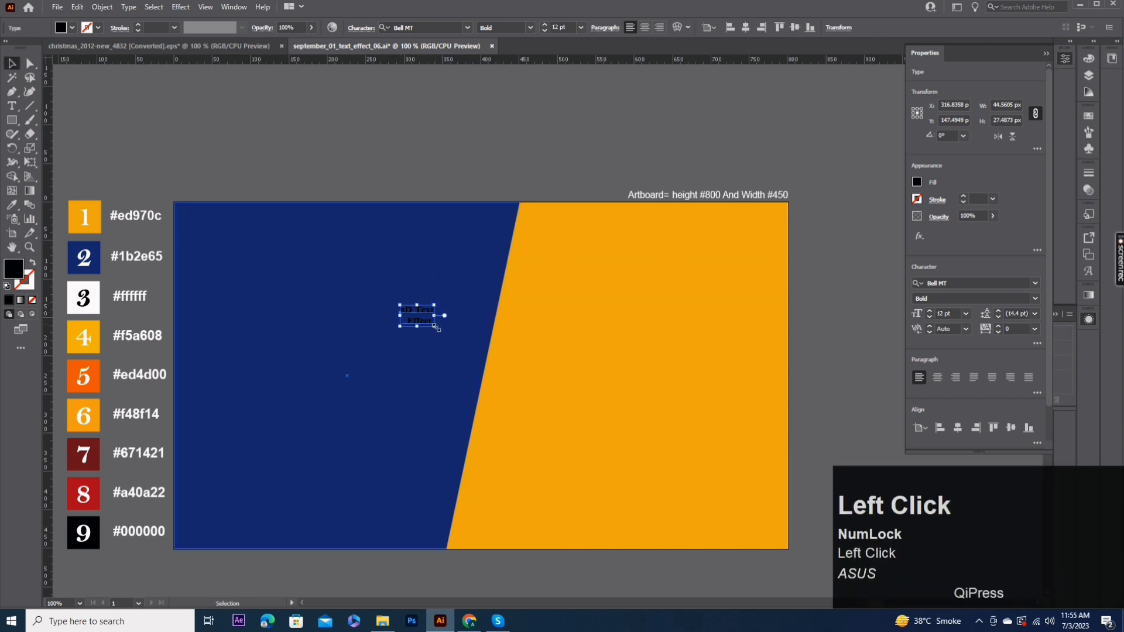
drag(443, 325, 545, 419)
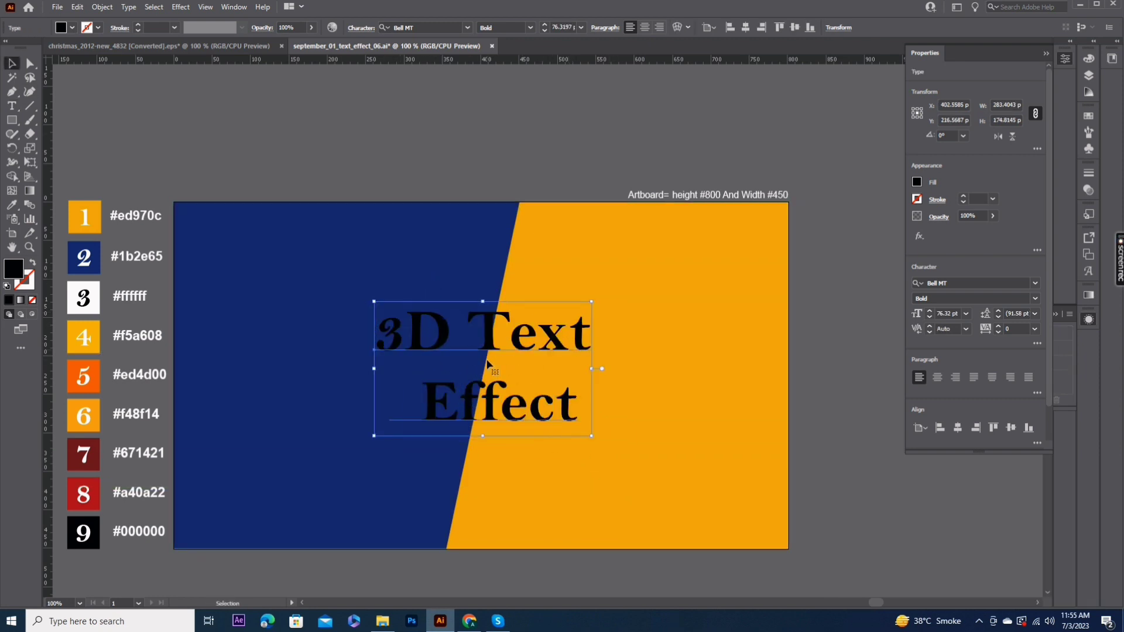
click(1035, 284)
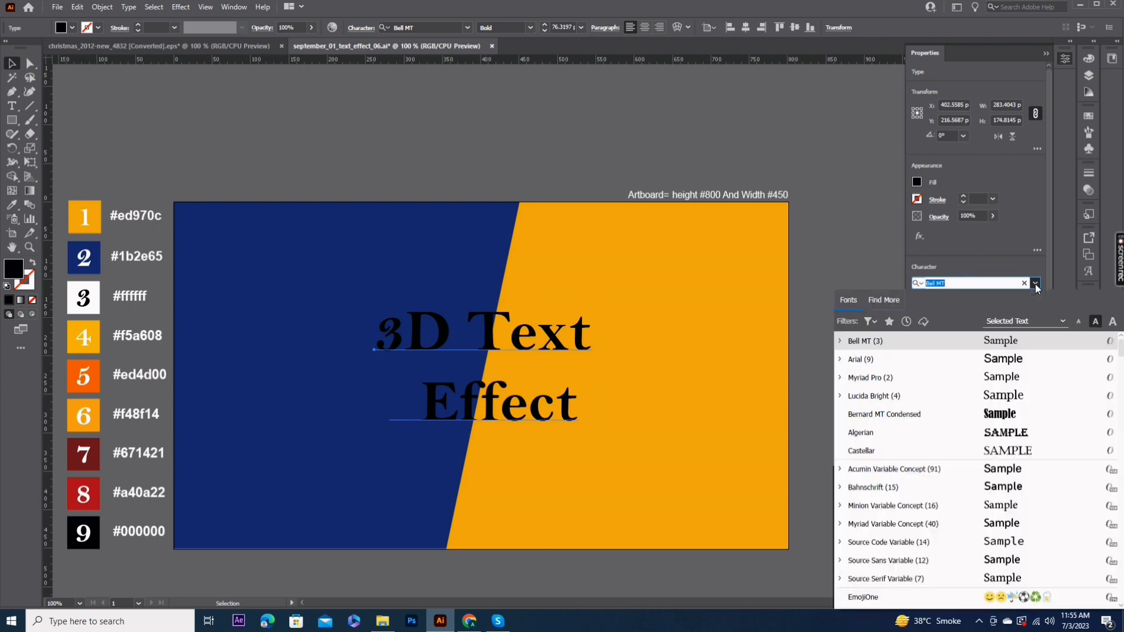
click(868, 346)
click(1035, 300)
click(936, 339)
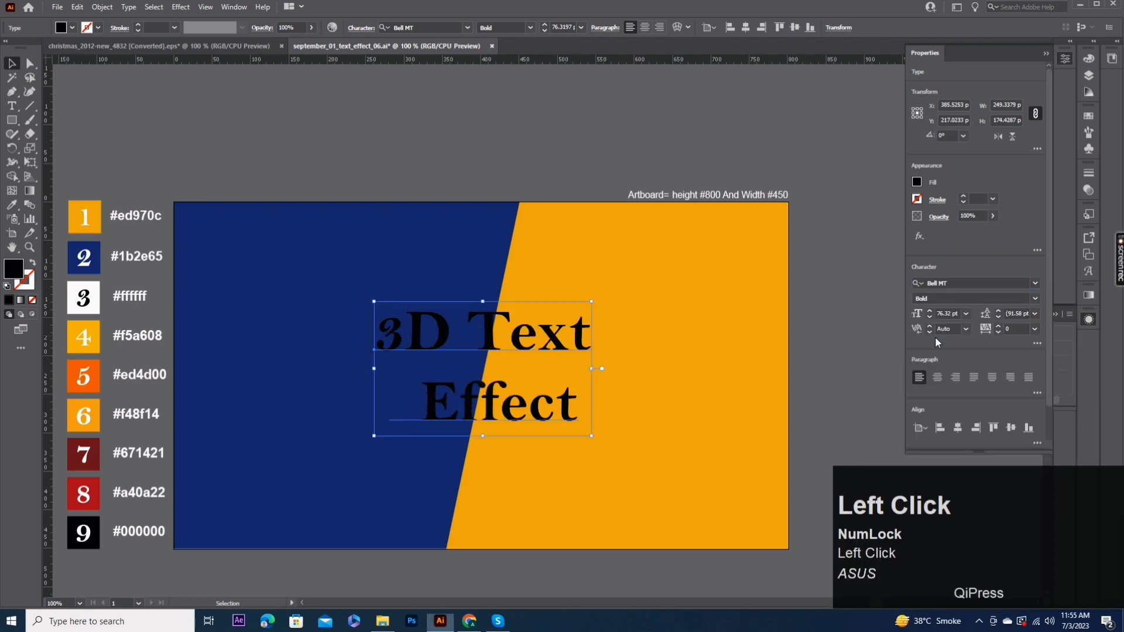
Remove the text characters' fill and add a new fill to the type object's appearance
click(32, 300)
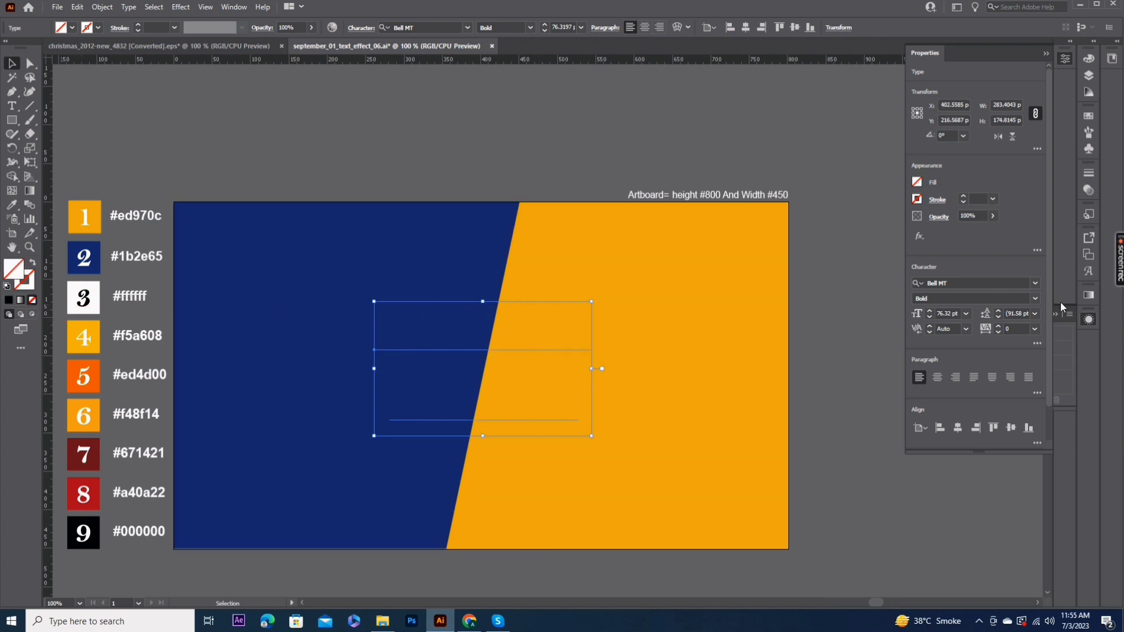
click(1089, 320)
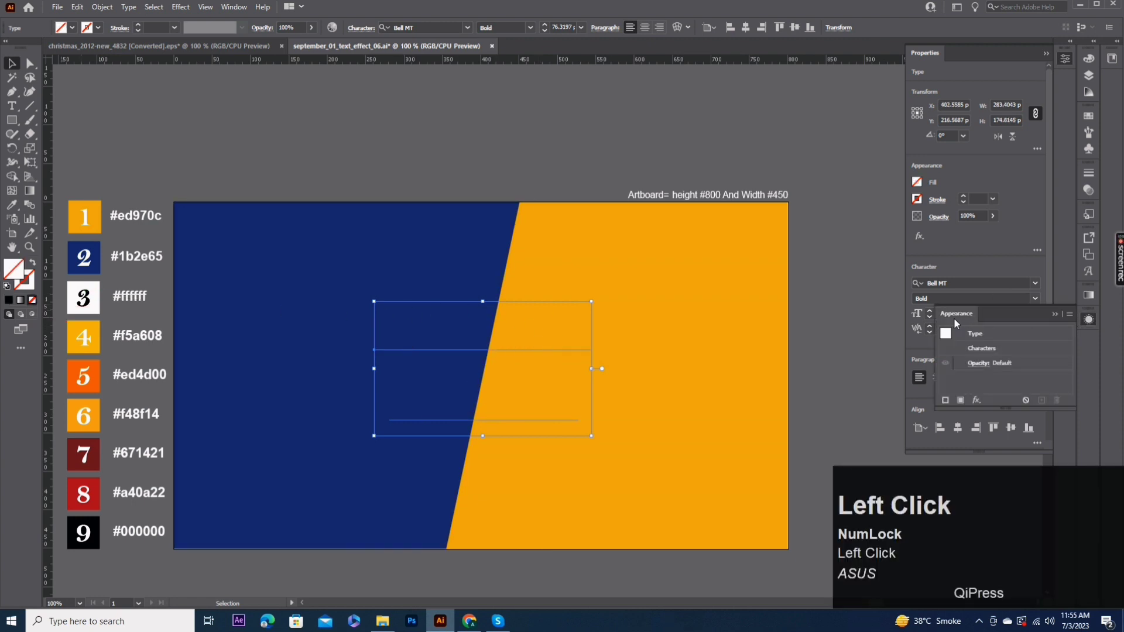
click(234, 6)
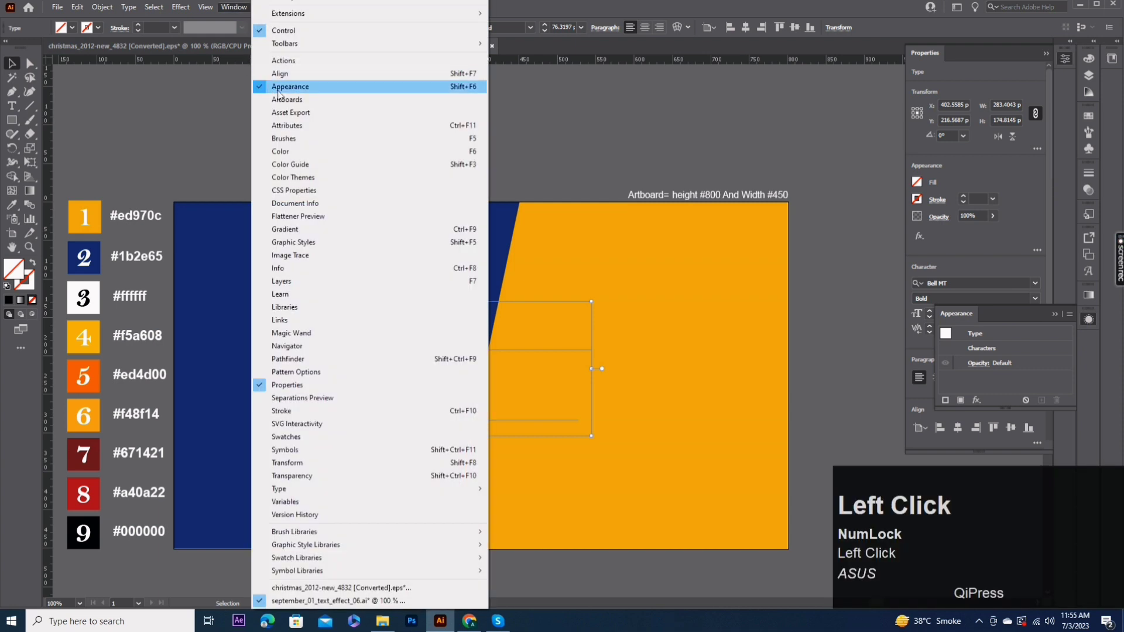
click(332, 88)
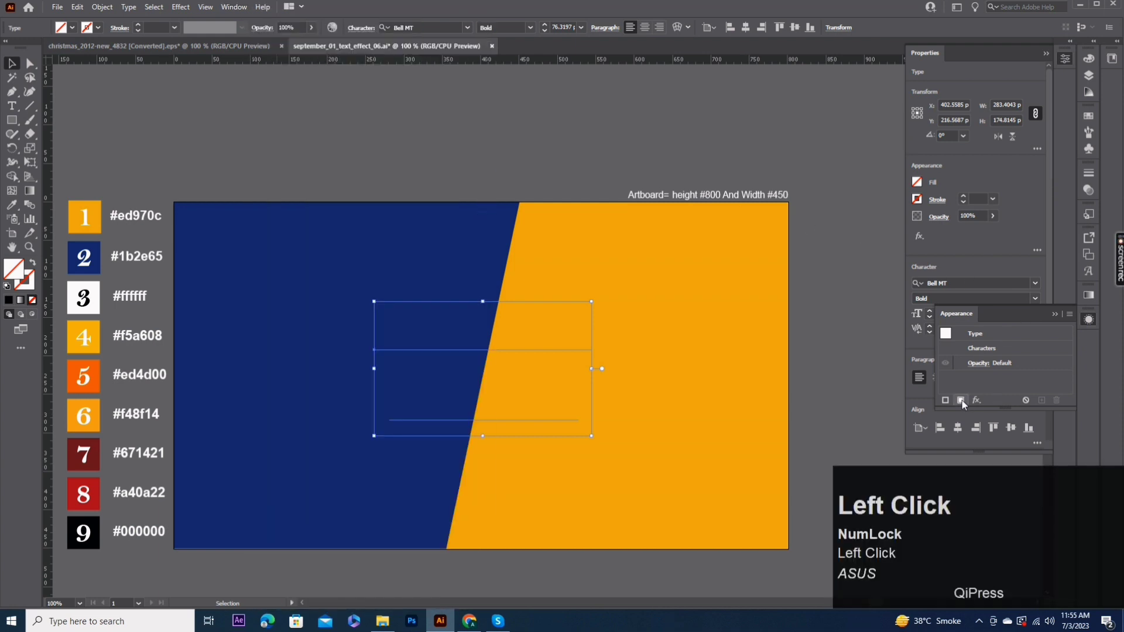
click(961, 401)
Give the text a white 2 pt stroke and apply an Offset Path effect of 0.709 px to that stroke
click(997, 349)
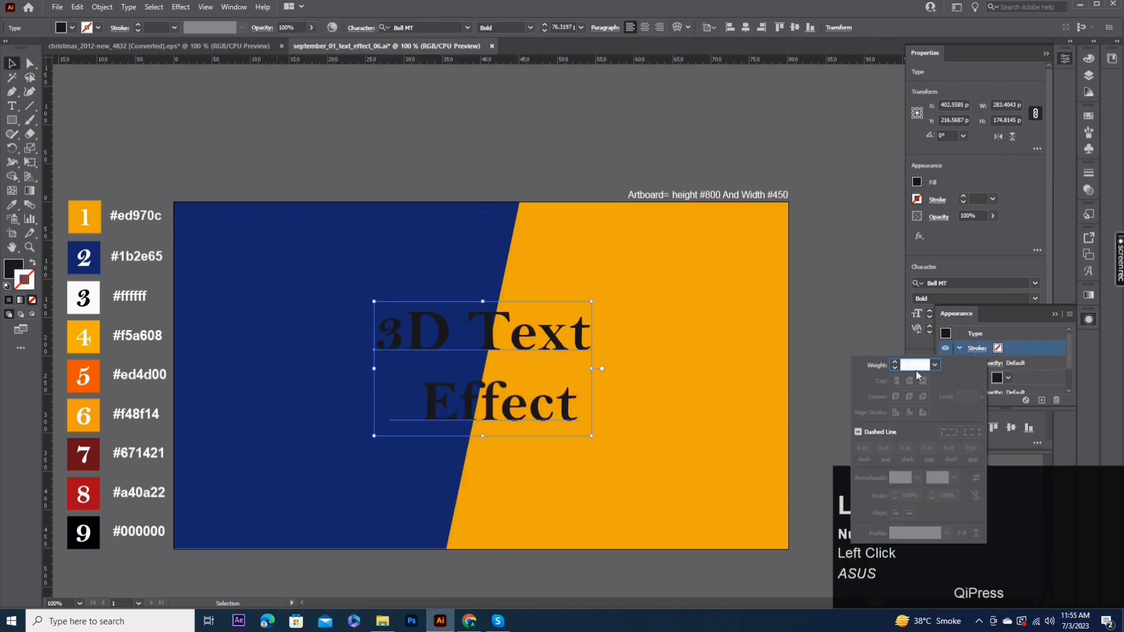
click(915, 370)
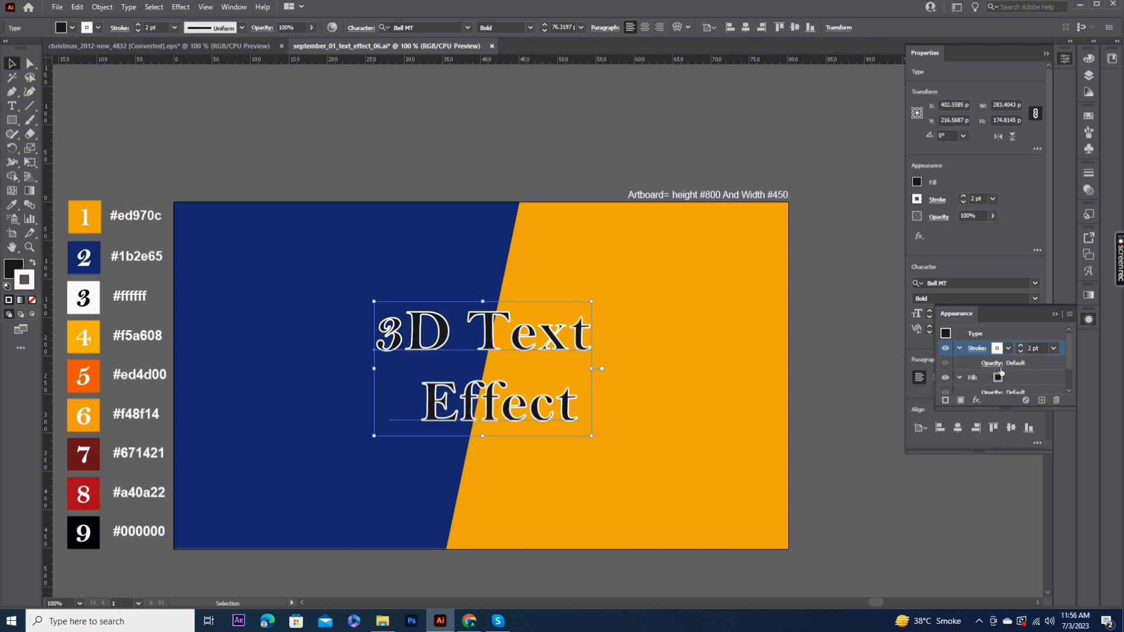
click(976, 400)
mouse_move(995, 173)
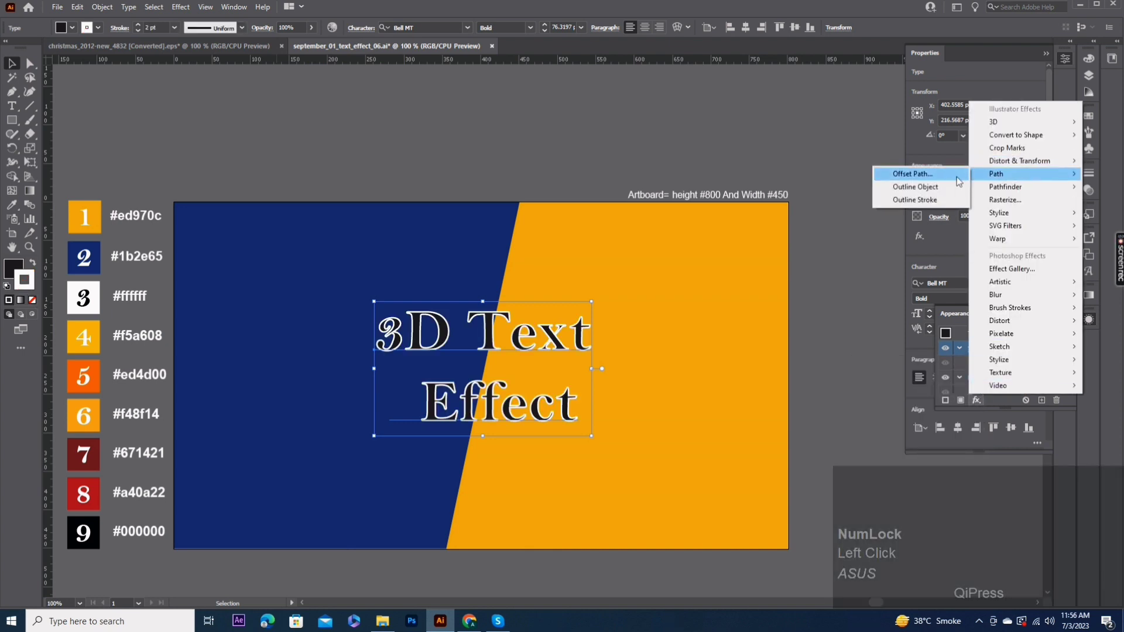
click(902, 173)
text(.)
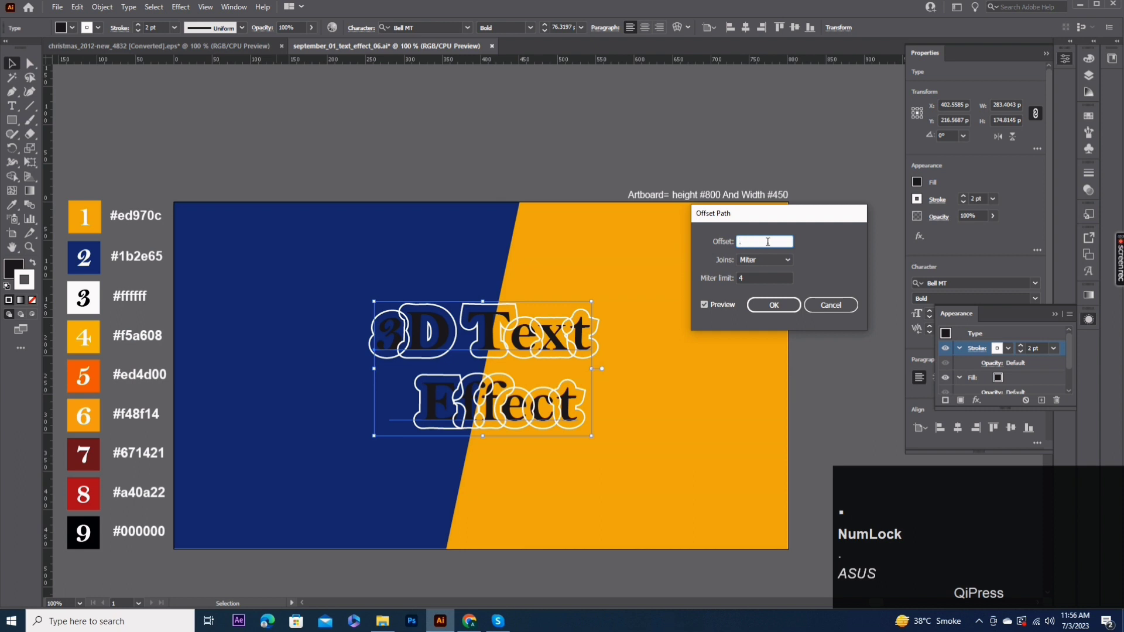
text(709)
click(782, 304)
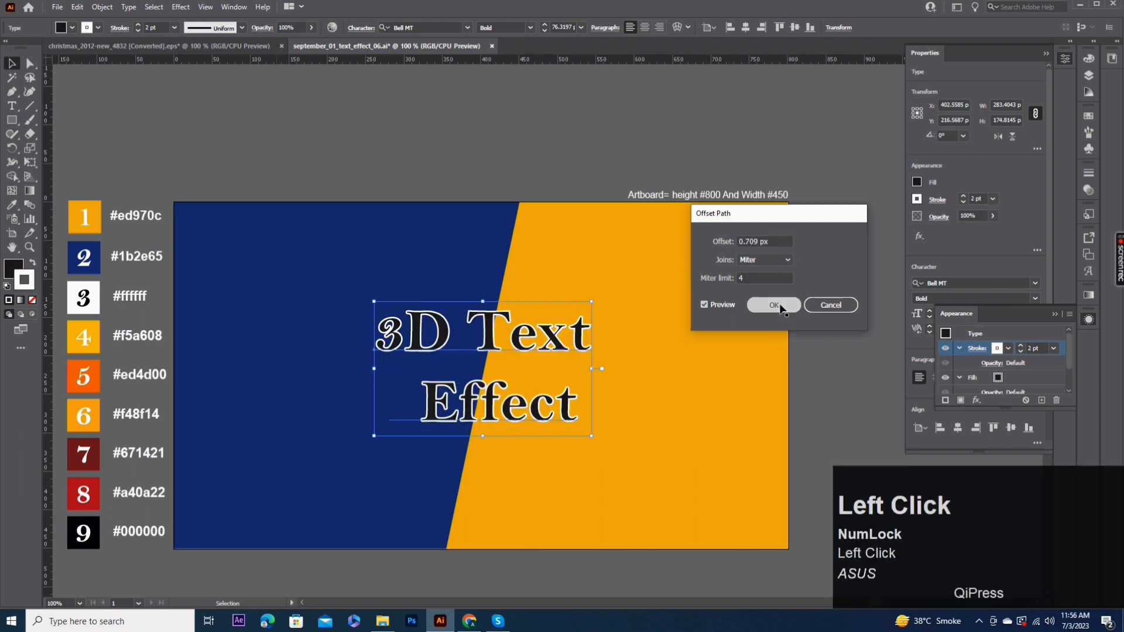
Apply a Transform effect to the text's stroke, moving it -2.4694 px horizontally and -2.469 px vertically
click(995, 363)
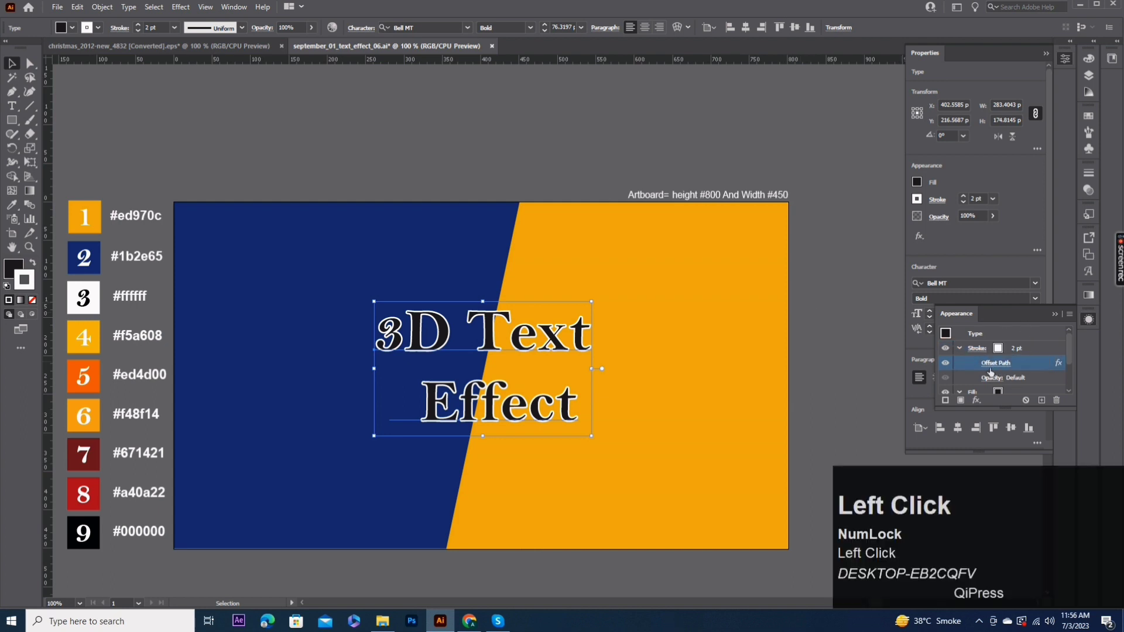
click(977, 402)
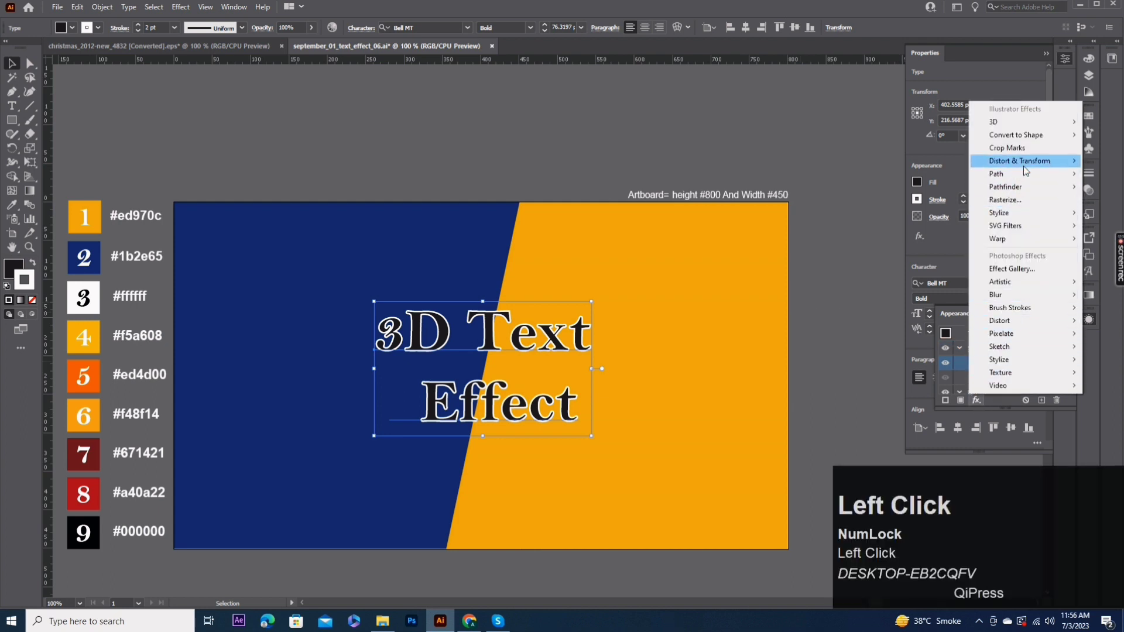
mouse_move(1015, 162)
click(905, 200)
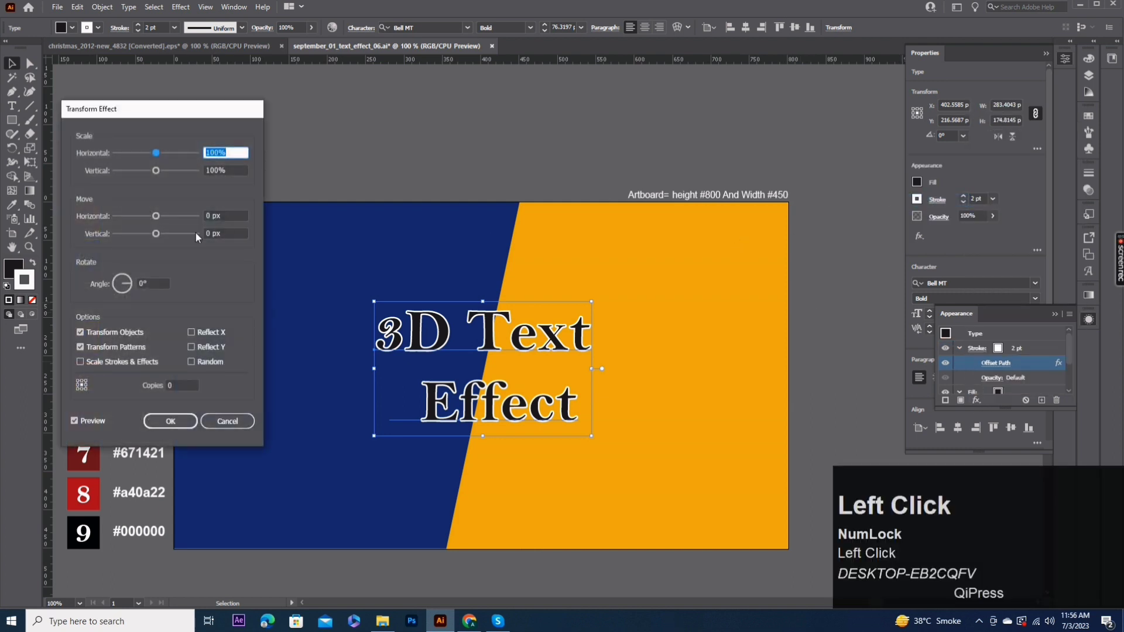
click(223, 215)
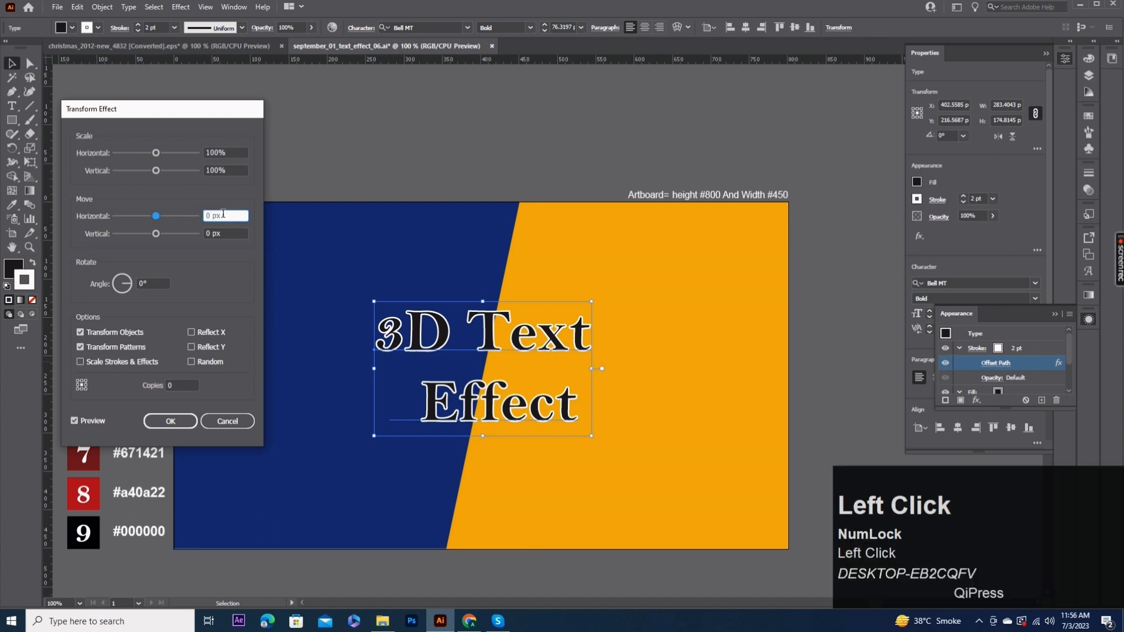
drag(223, 214, 205, 234)
text(-2.4694)
click(223, 233)
text(-2.469)
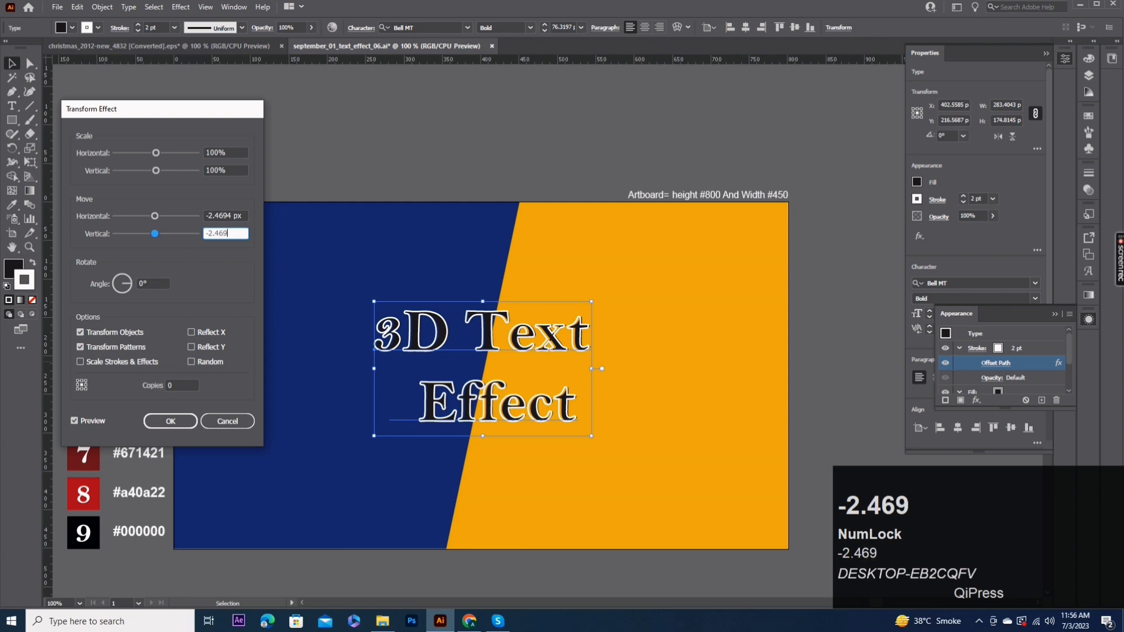
click(176, 419)
Set the text's new fill to #f5a608 and enlarge the text around its centre to about 101 pt
scroll(480, 385, up, 2)
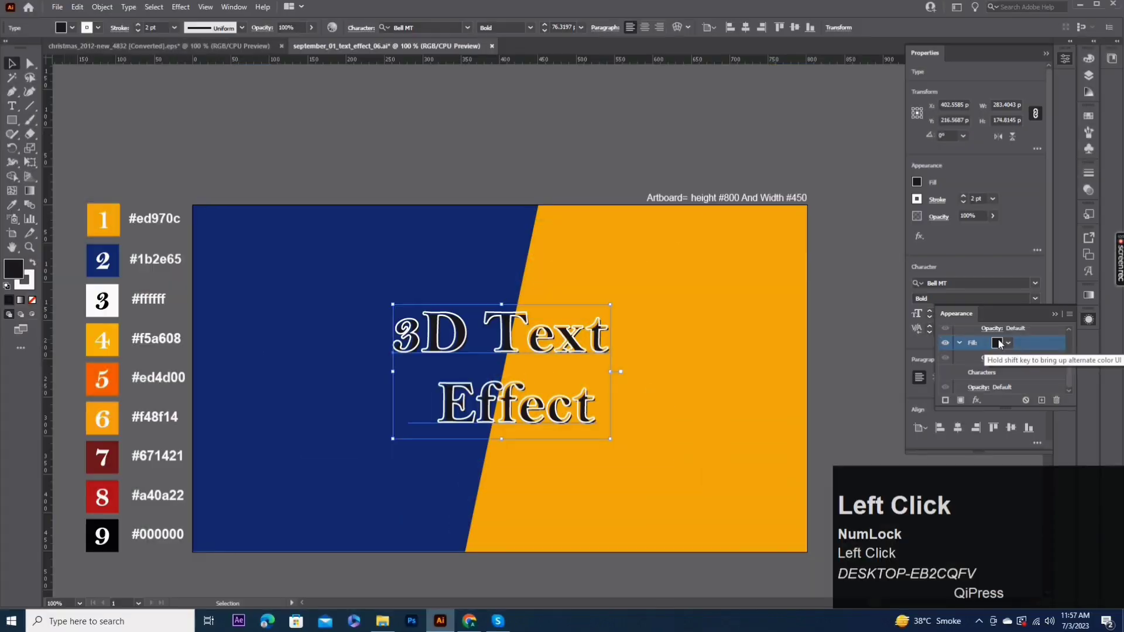
double_click(16, 270)
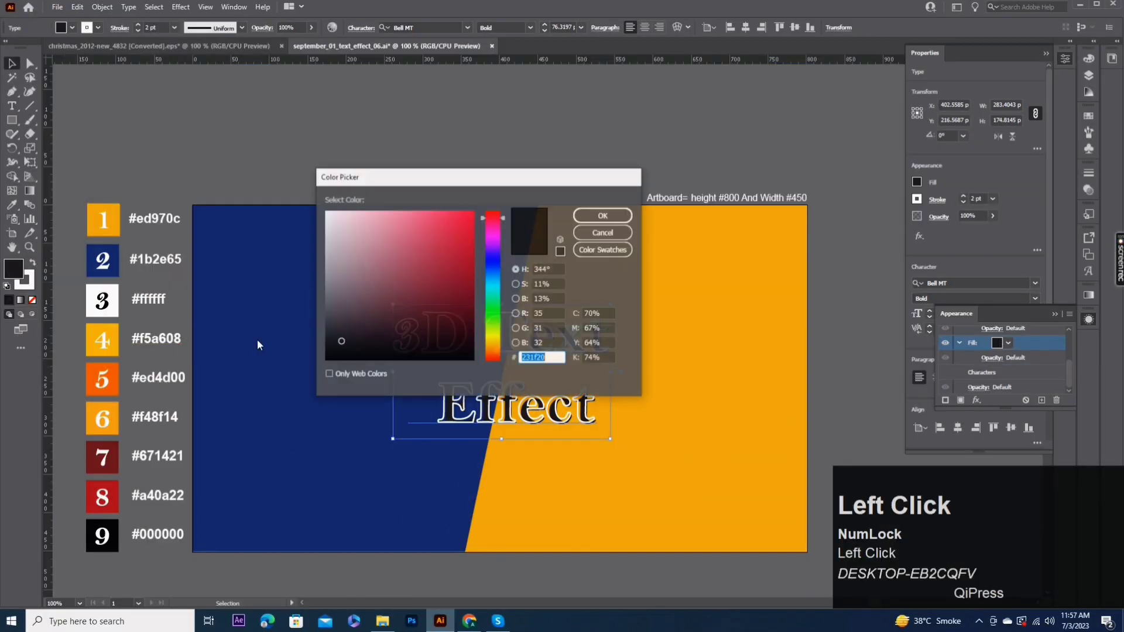
text(f5a608)
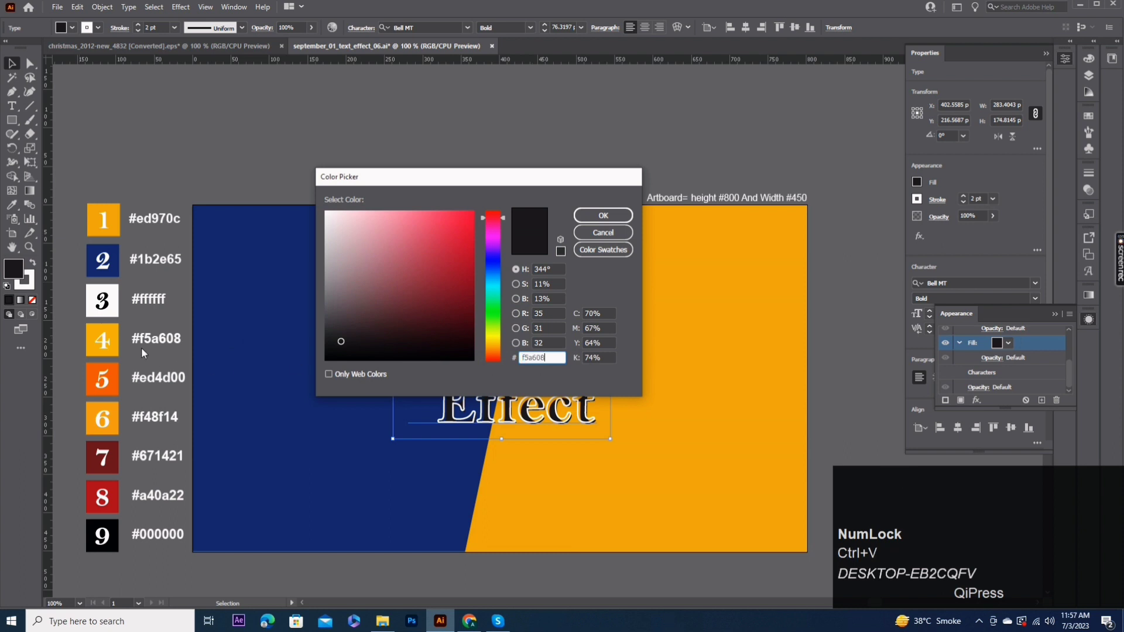
click(603, 215)
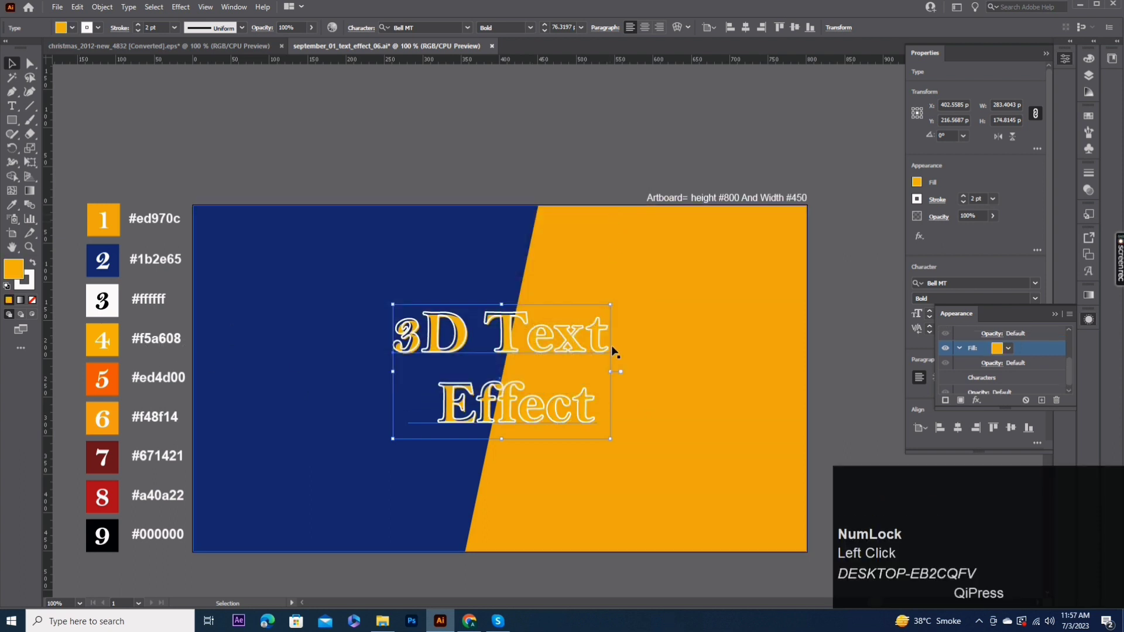
drag(610, 438, 645, 461)
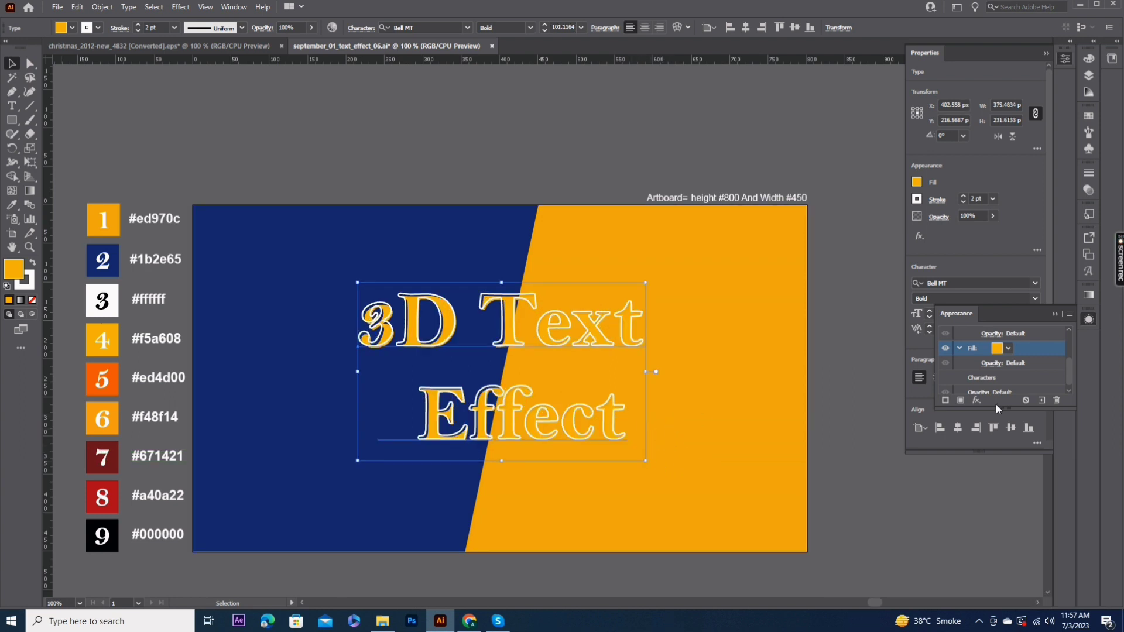
Apply an Offset Path effect of -1.058 px to the text's #f5a608 fill
click(1025, 353)
click(976, 401)
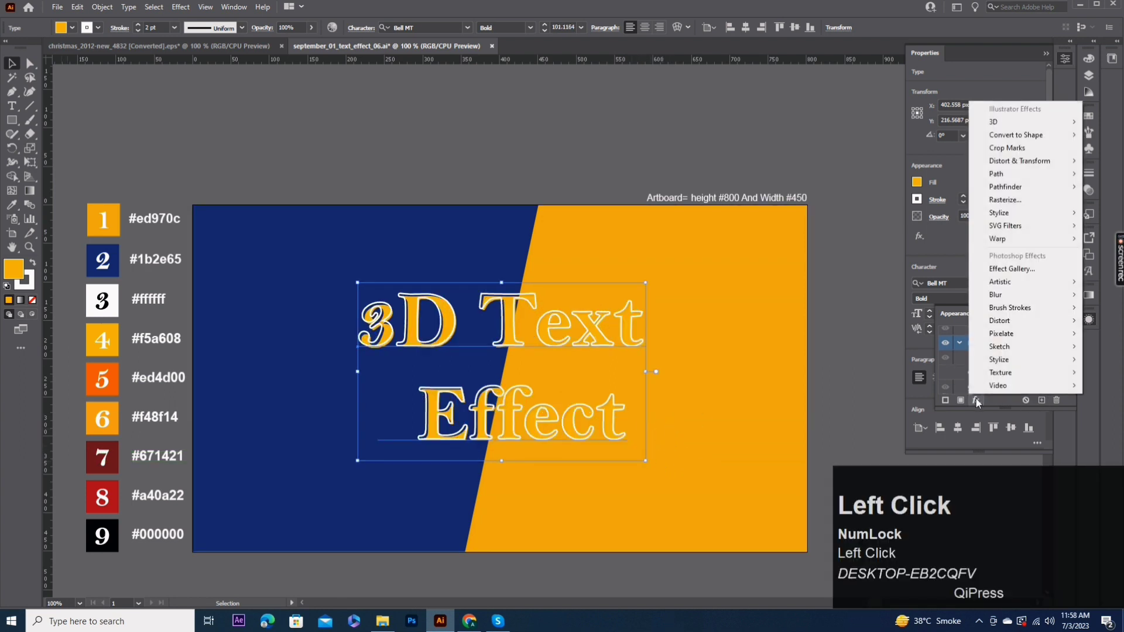
mouse_move(1002, 174)
click(916, 175)
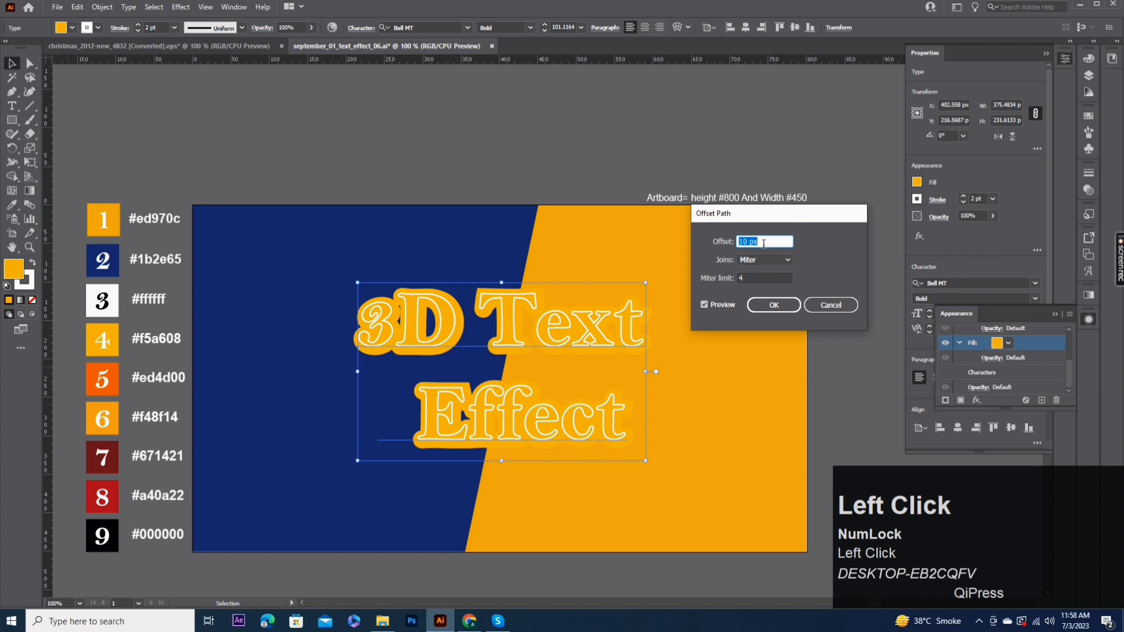
text(-1.0)
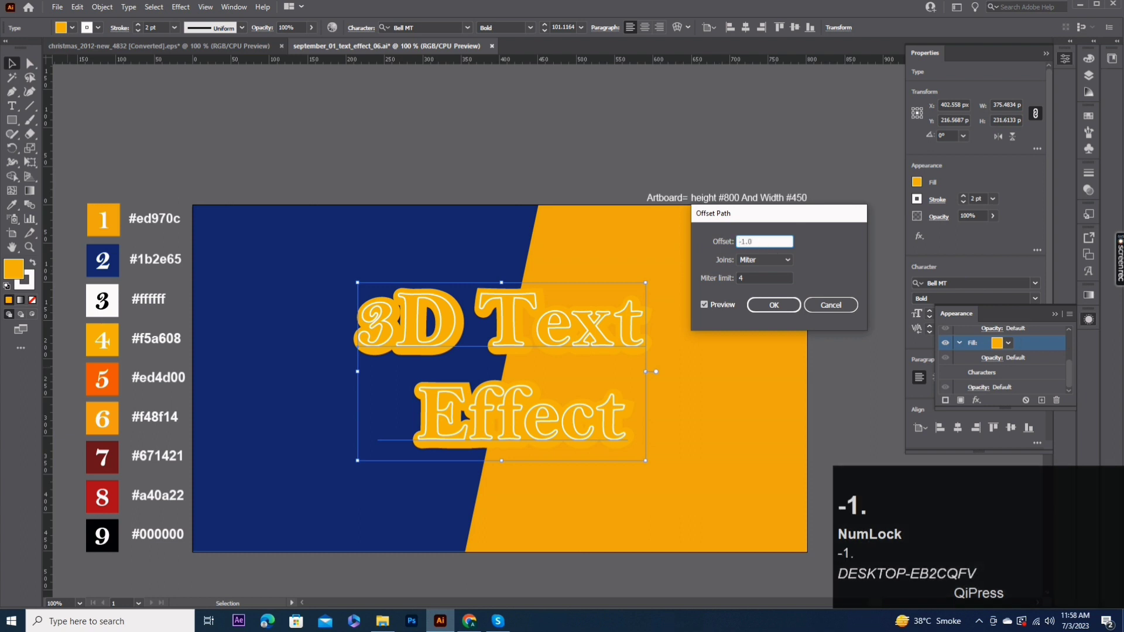
text(58)
click(787, 303)
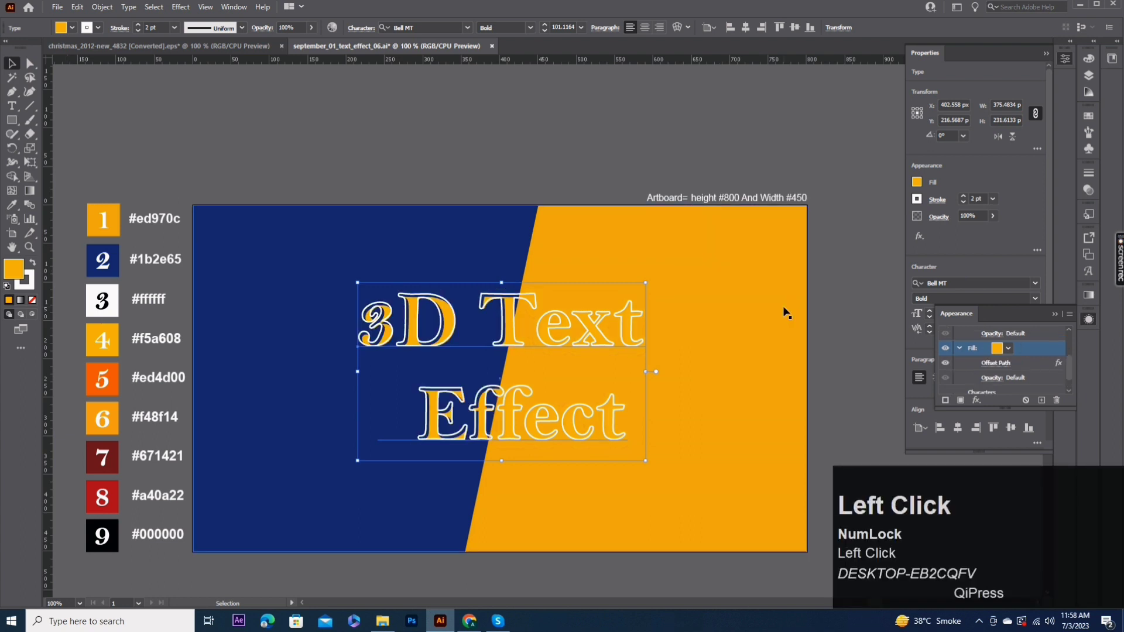
Apply a Transform effect to the text's fill, moving it 1.0583 px both horizontally and vertically
scroll(1014, 351, down, 2)
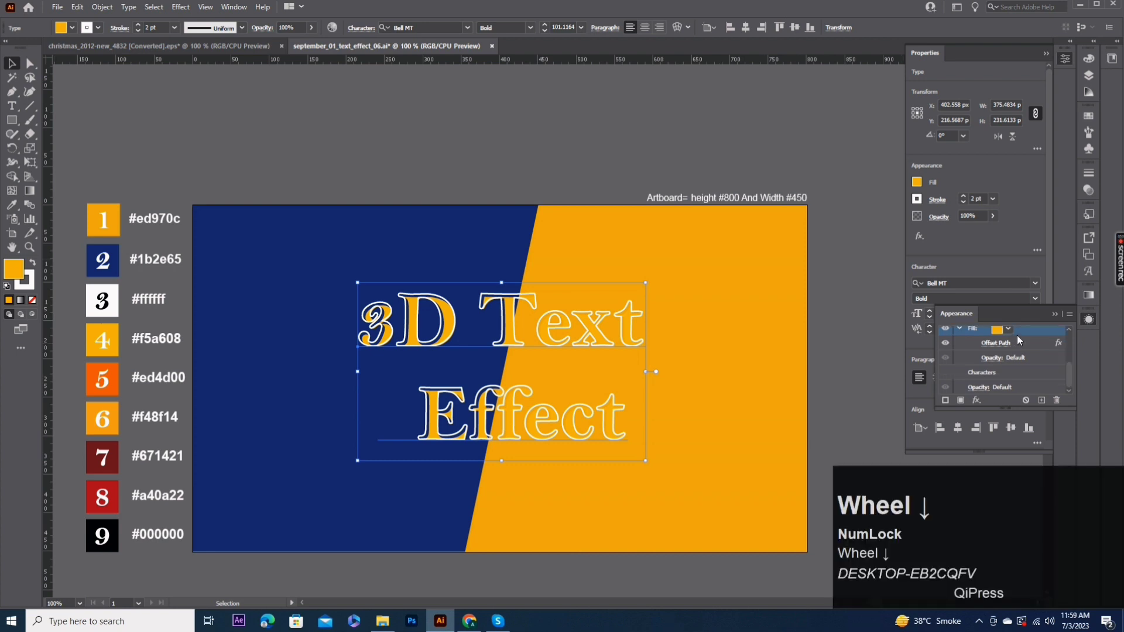
click(976, 401)
mouse_move(1024, 161)
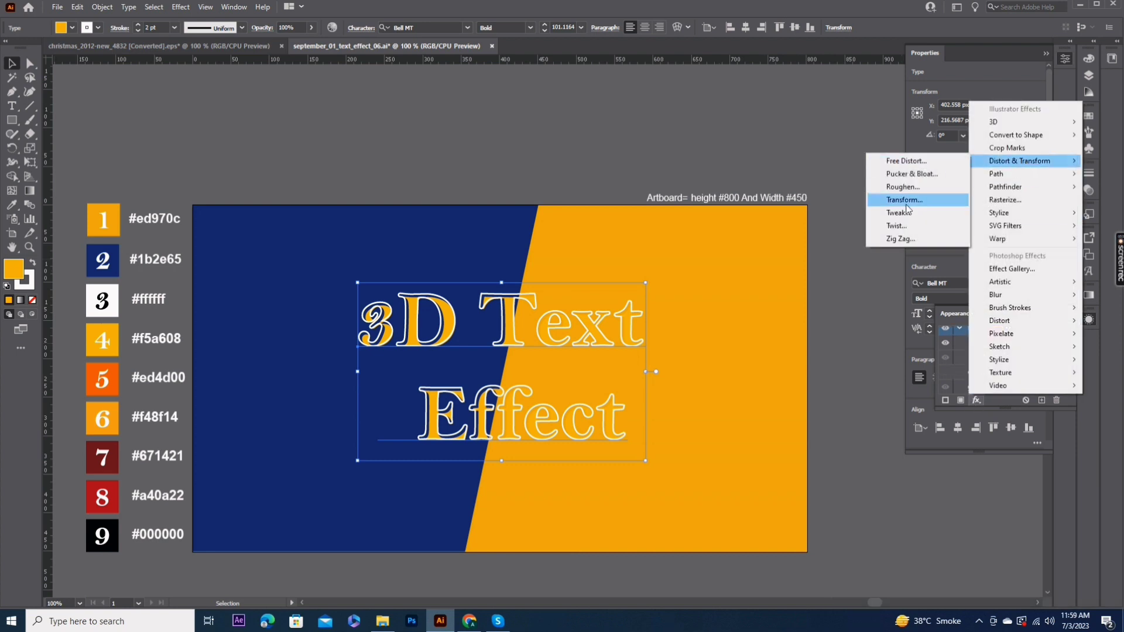
click(936, 200)
click(224, 220)
text(1.)
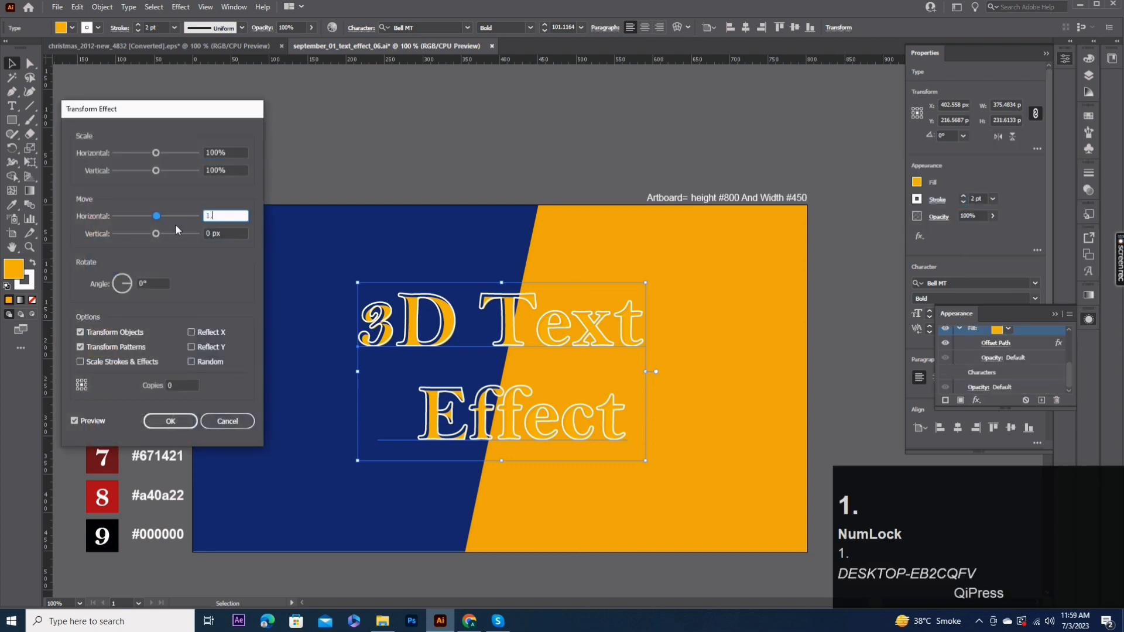
text(0583)
click(226, 234)
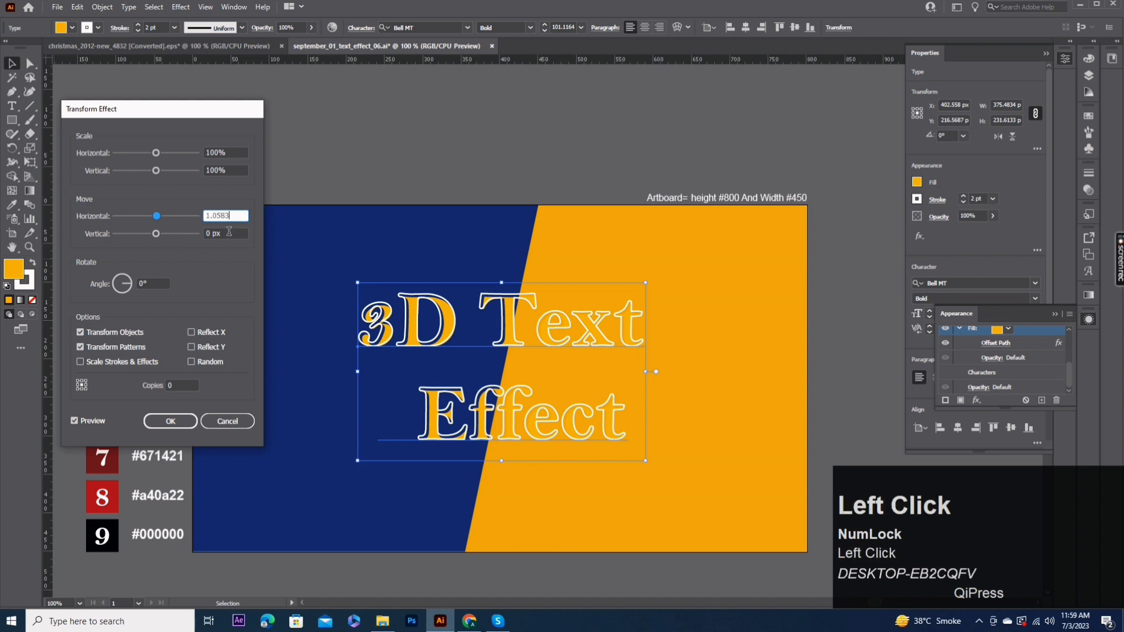
text(1.05)
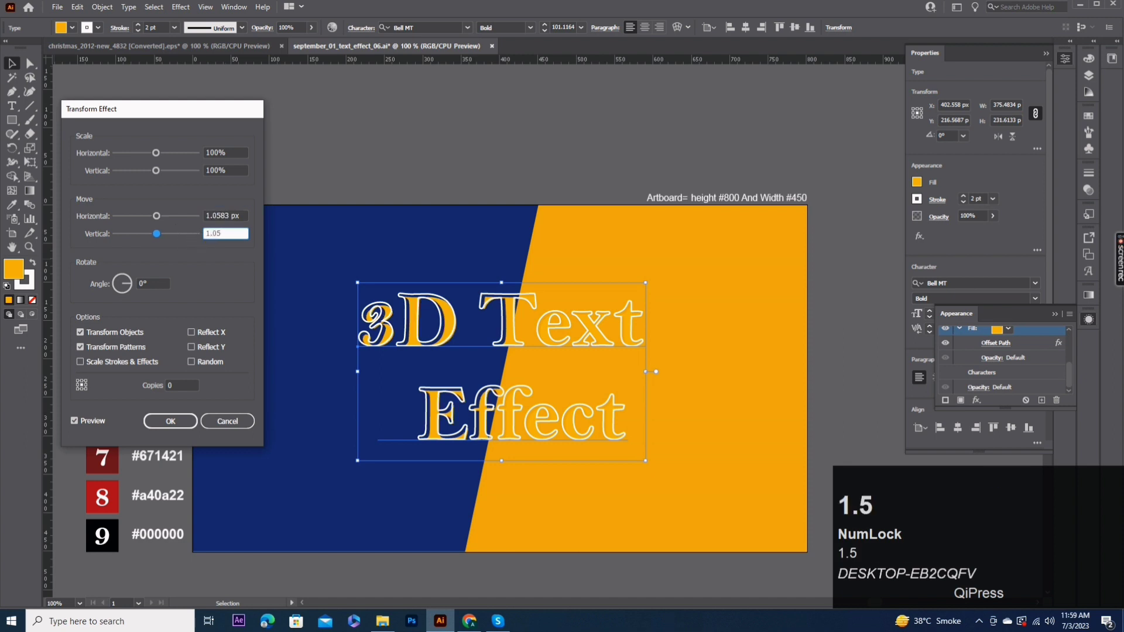
text(83)
click(170, 420)
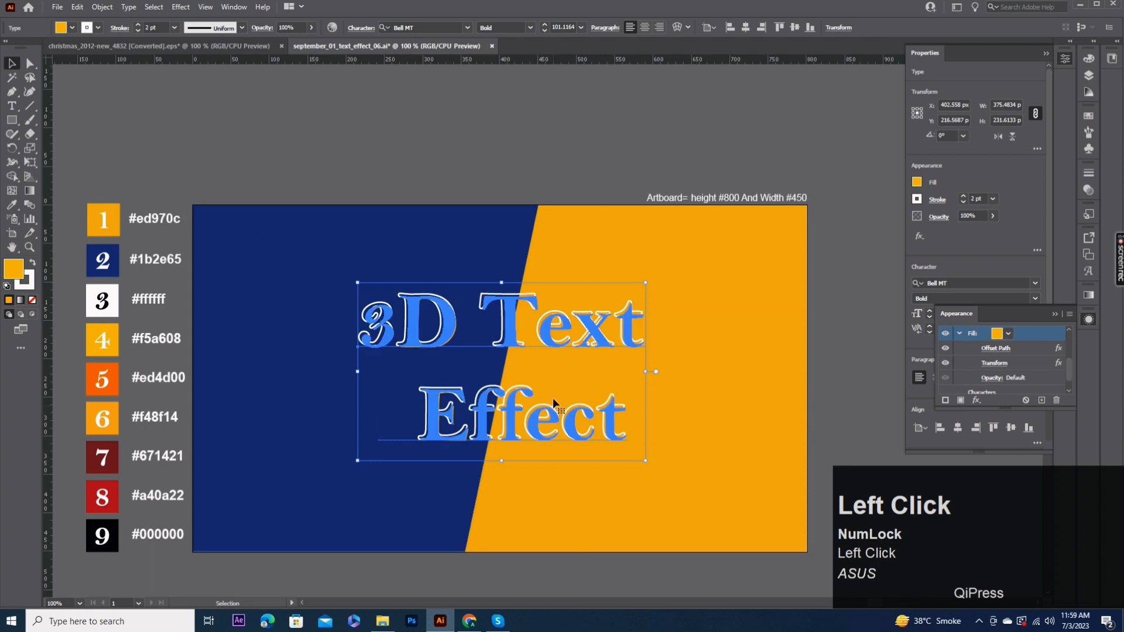
Add a Gaussian Blur effect with a radius of 1.884 pixels to the text's fill
click(1010, 375)
scroll(1011, 370, down, 1)
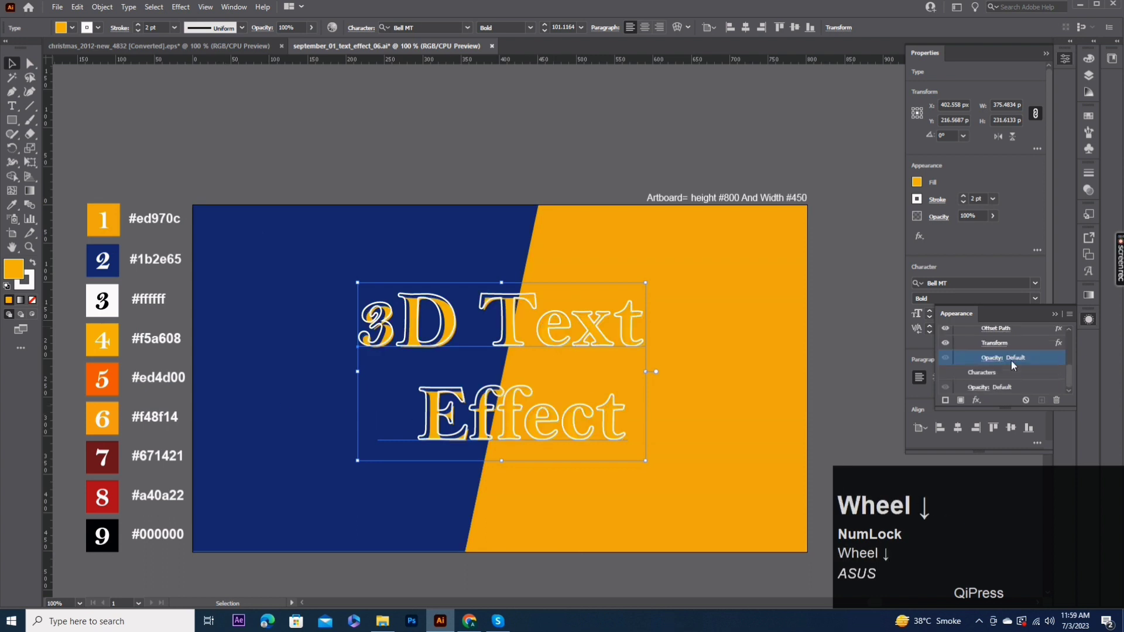
click(975, 400)
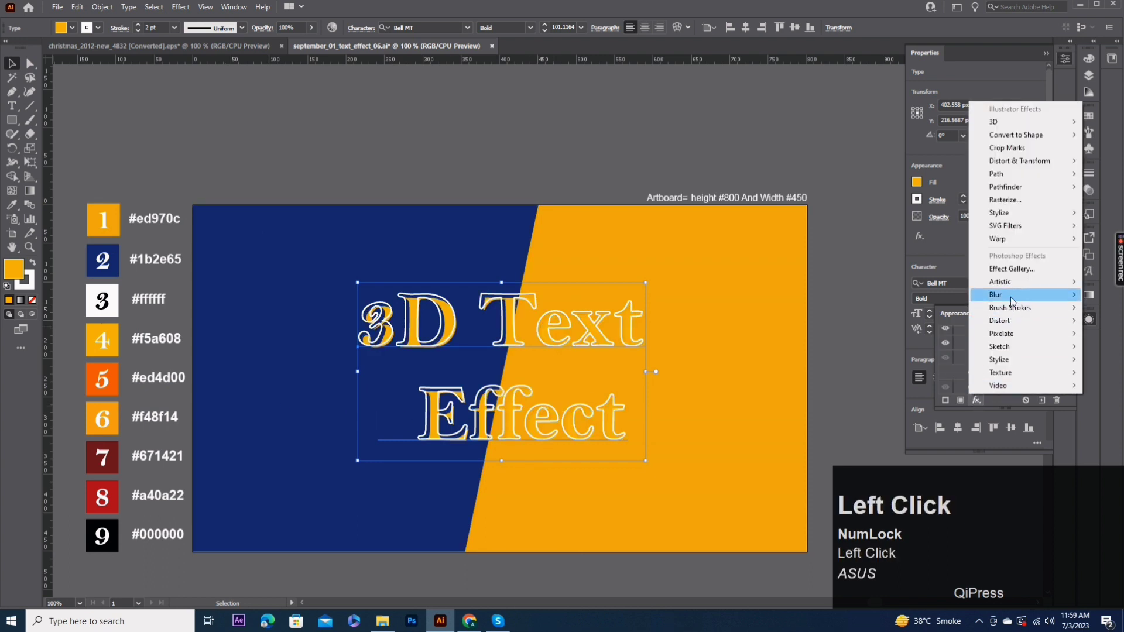
mouse_move(1012, 300)
click(901, 294)
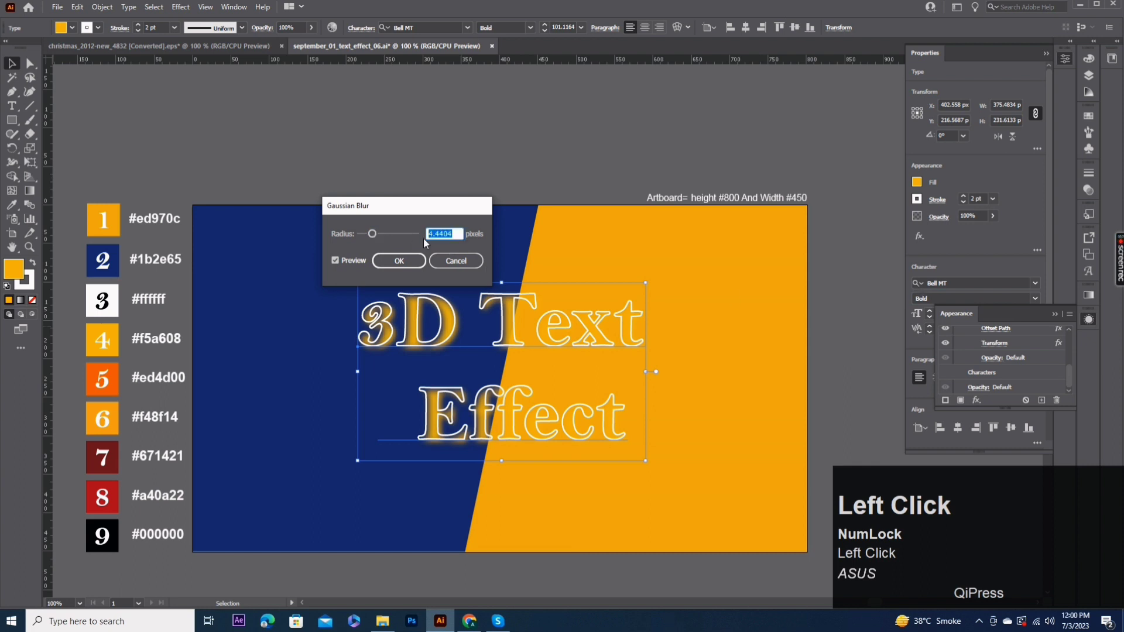
text(1.884)
click(399, 261)
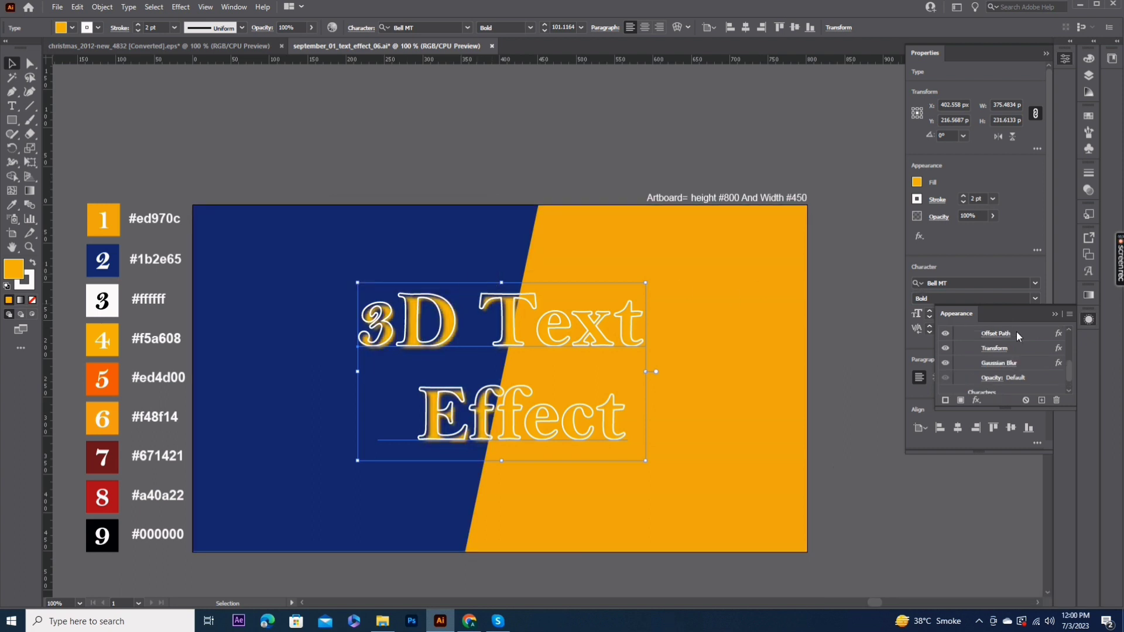
Duplicate the blurred #f5a608 fill in the text's appearance and collapse the stroke and the upper fill
scroll(1022, 351, up, 1)
click(1026, 363)
click(1039, 400)
scroll(1009, 375, down, 1)
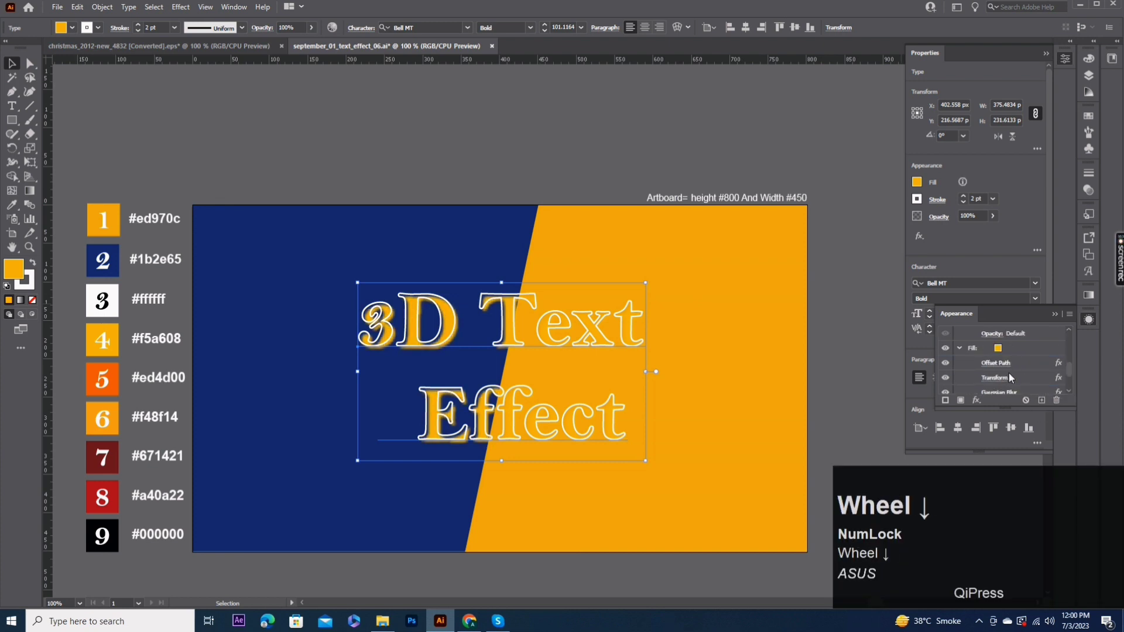
scroll(1009, 375, up, 4)
click(959, 347)
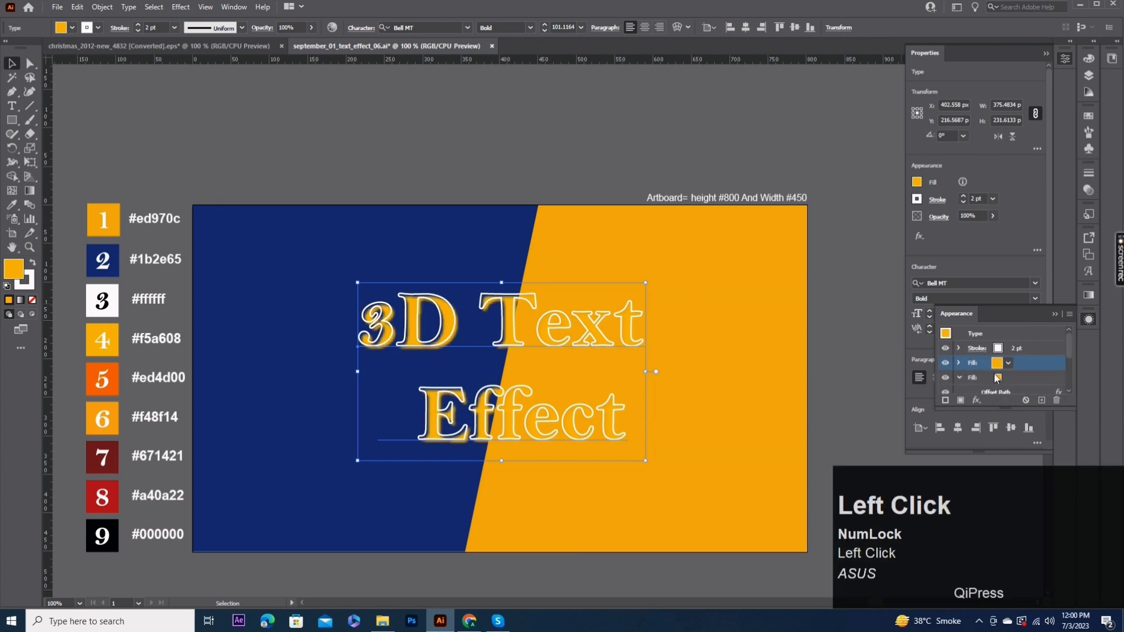
Change the lower copy of the fill to #ed4d00
scroll(997, 379, down, 2)
click(995, 344)
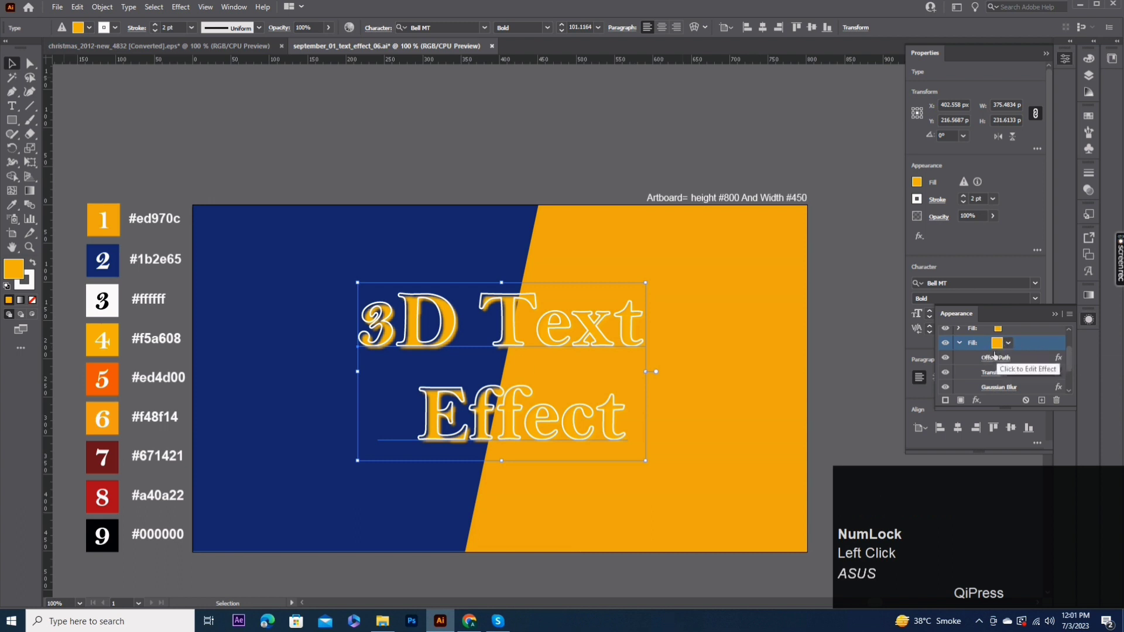
double_click(20, 268)
text(ed4d00)
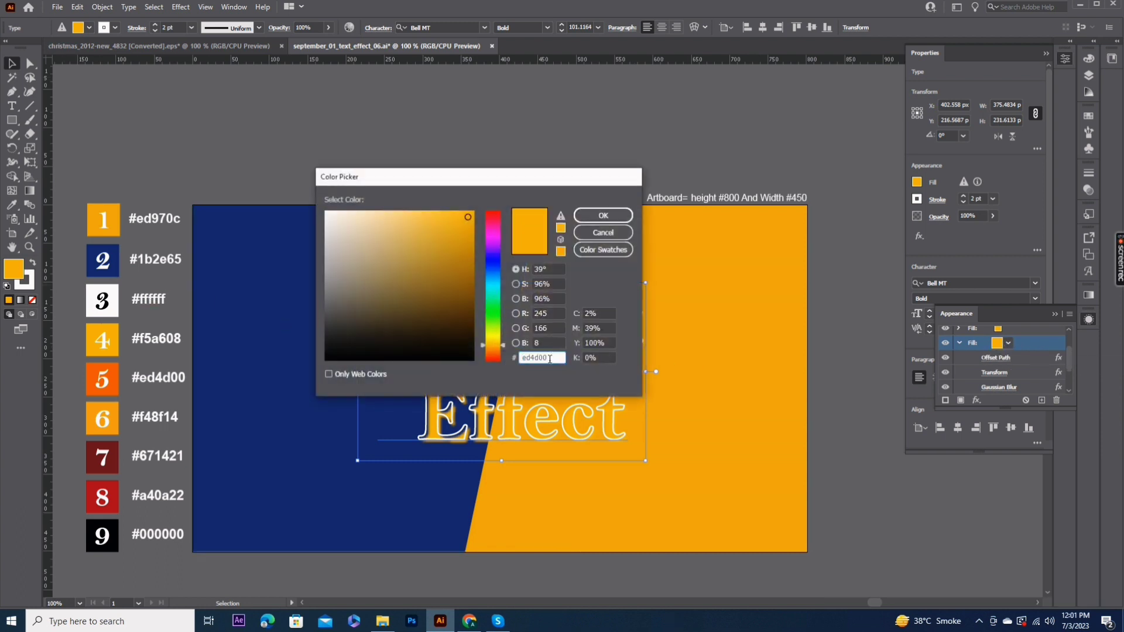
click(601, 216)
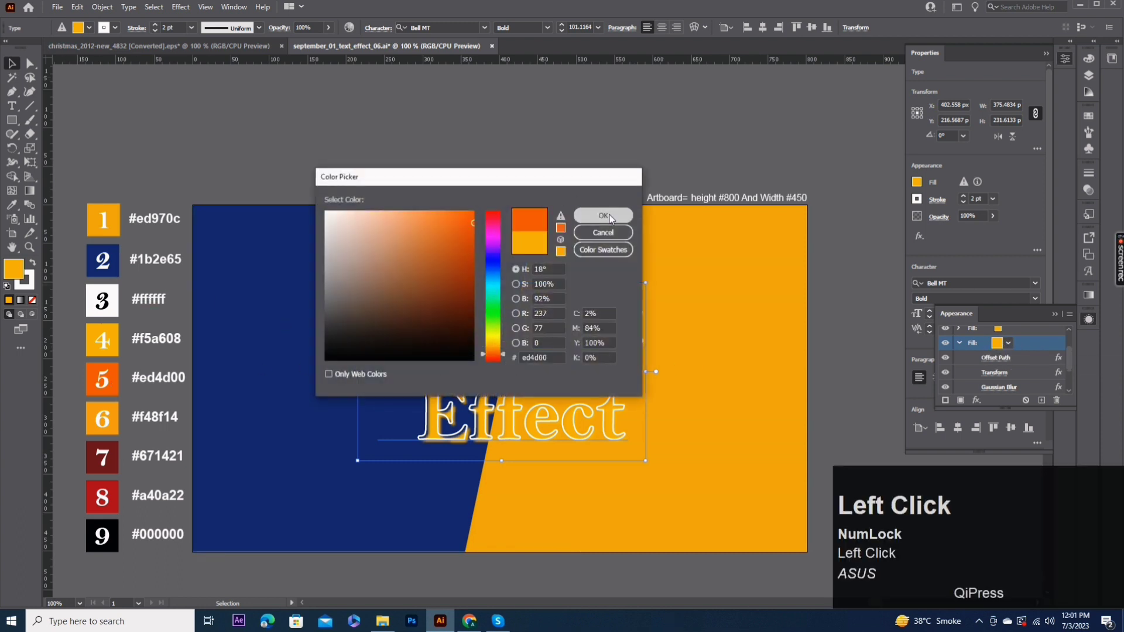
Remove the Offset Path, Transform and Gaussian Blur effects from the #ed4d00 fill
click(1028, 367)
drag(1027, 367, 1057, 402)
drag(1033, 338, 1058, 404)
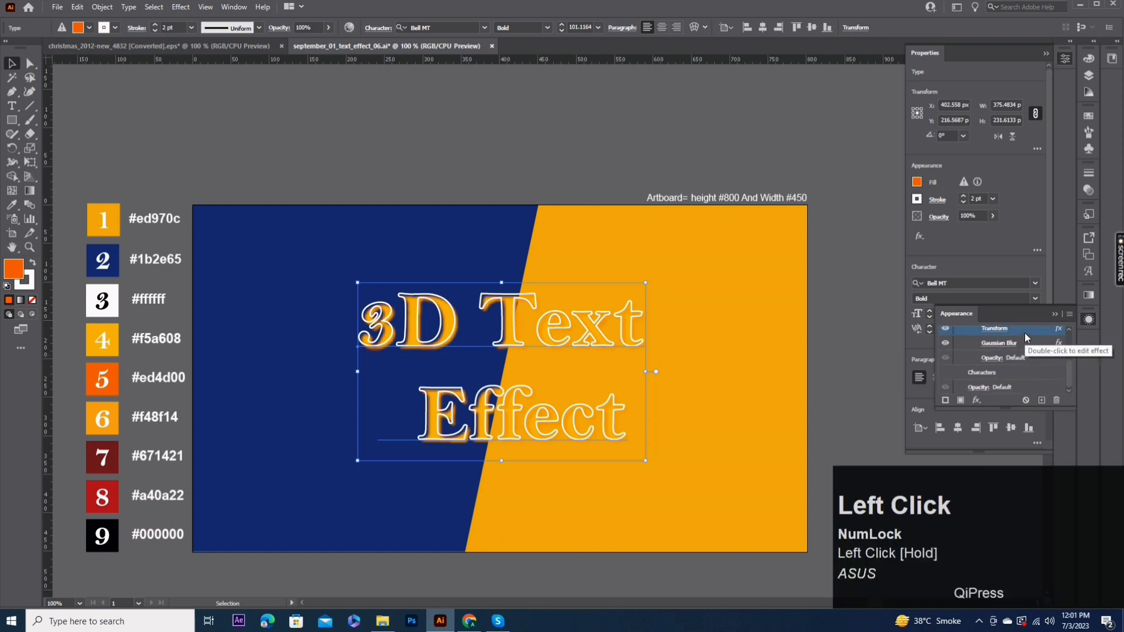
drag(1024, 333, 1057, 401)
drag(1040, 351, 1056, 401)
Duplicate the #ed4d00 fill and change the lower copy's colour to #f48f14
click(1019, 344)
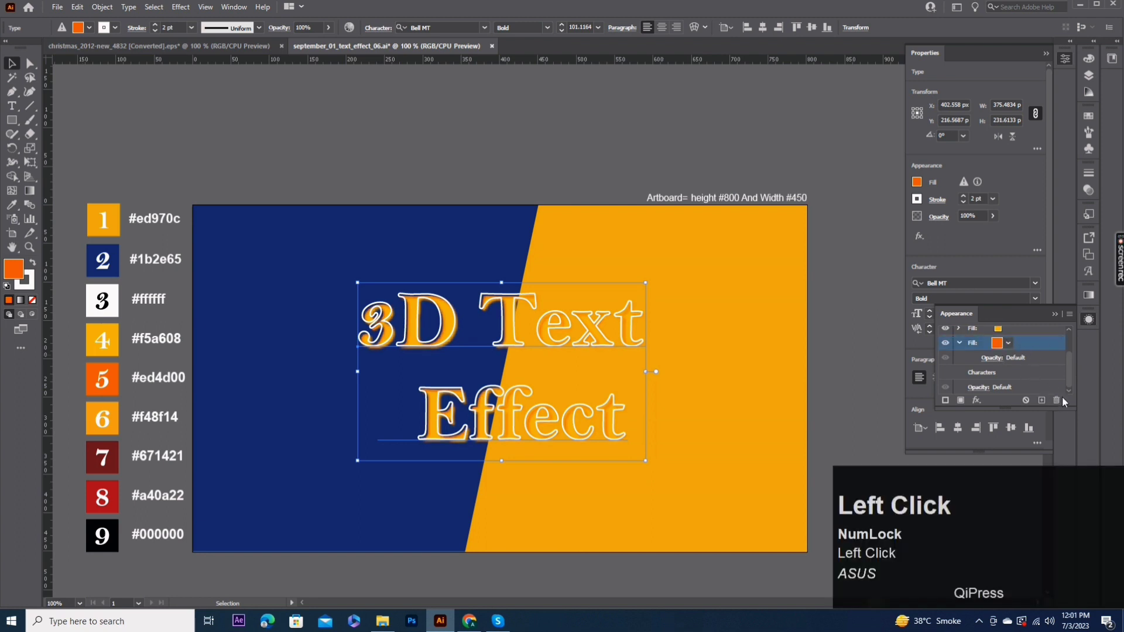
click(1042, 401)
scroll(985, 363, down, 1)
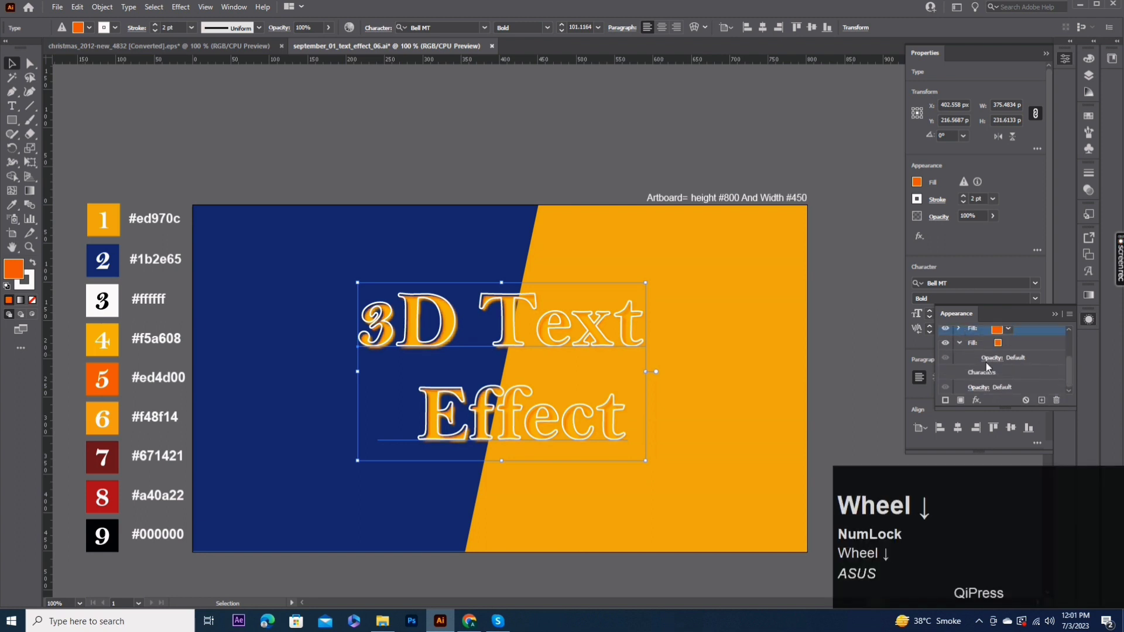
click(1024, 342)
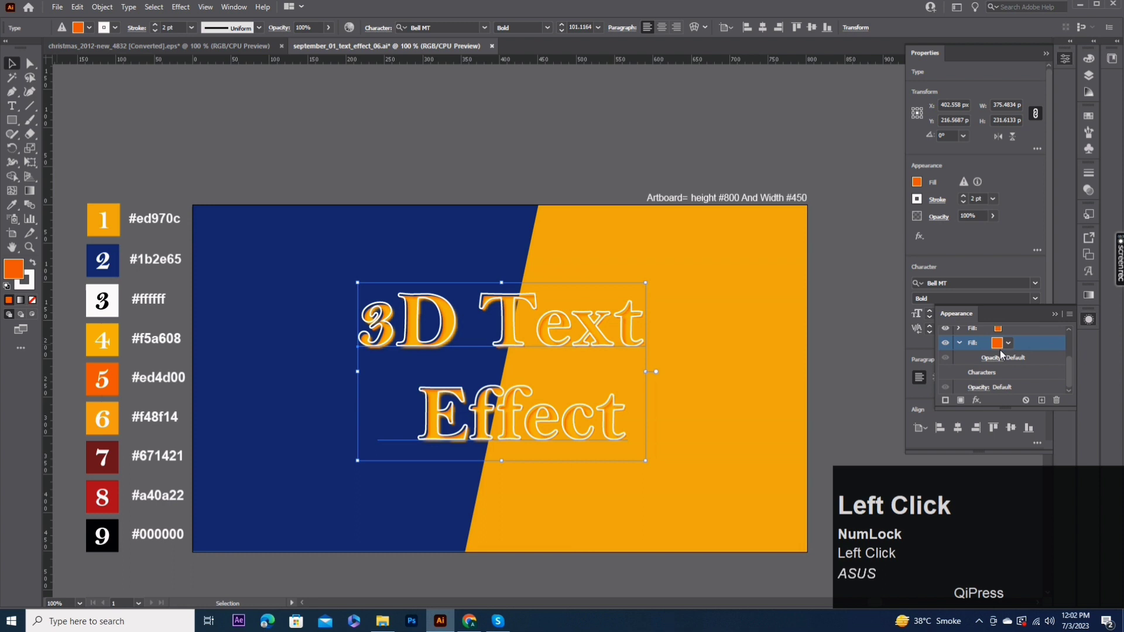
double_click(13, 268)
text(f48f14)
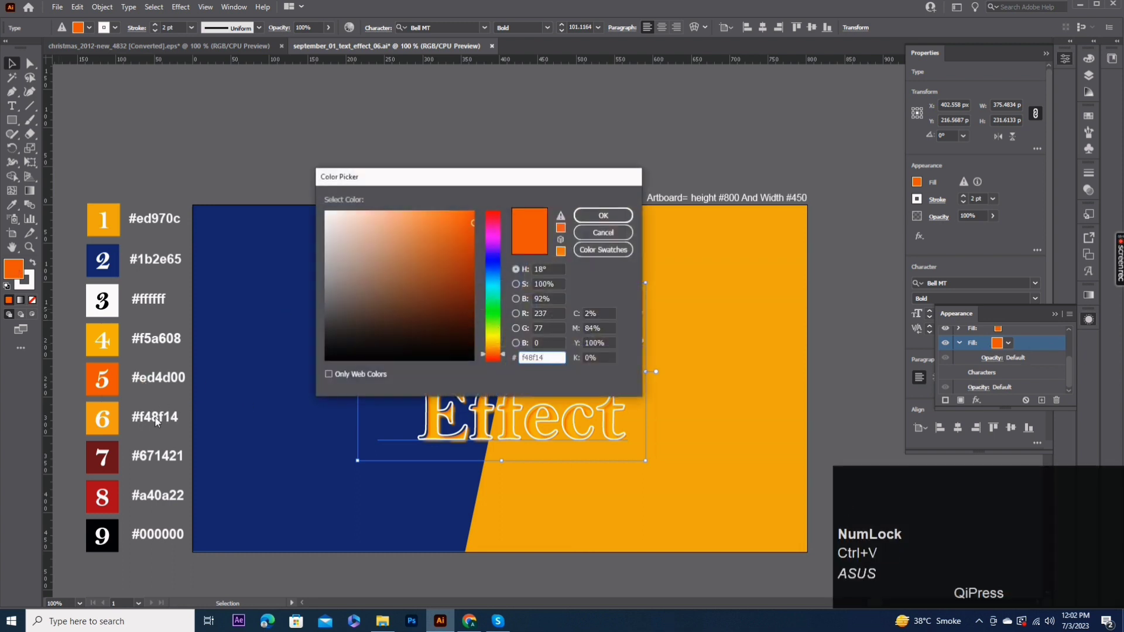
click(603, 215)
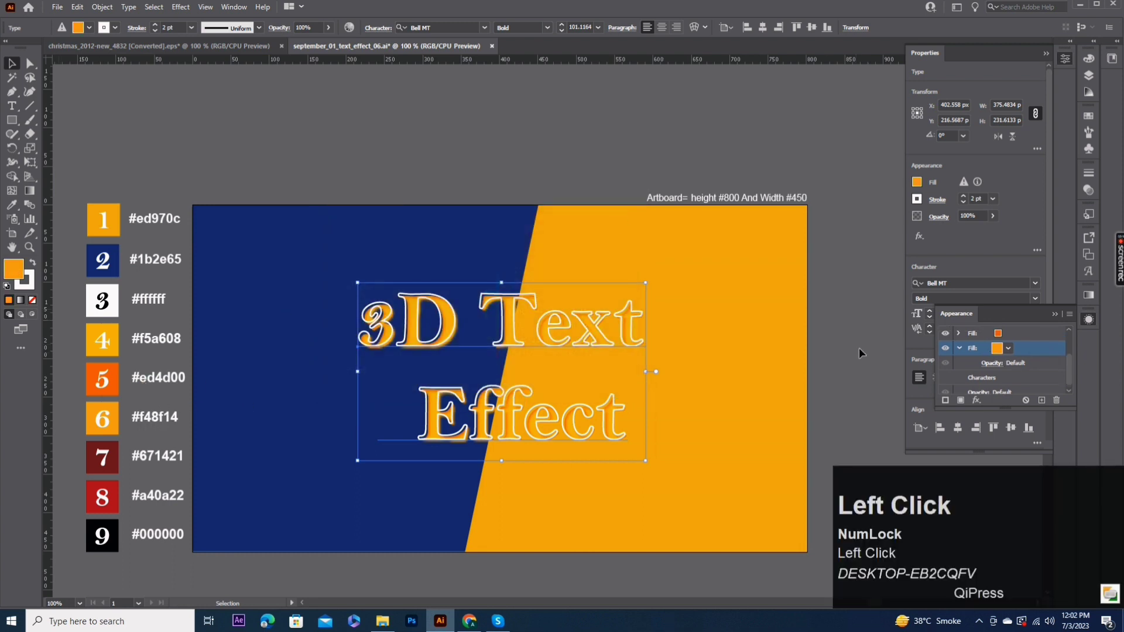
Apply an Offset Path effect of 1.058 px to the #f48f14 fill and collapse that fill's entry
click(975, 400)
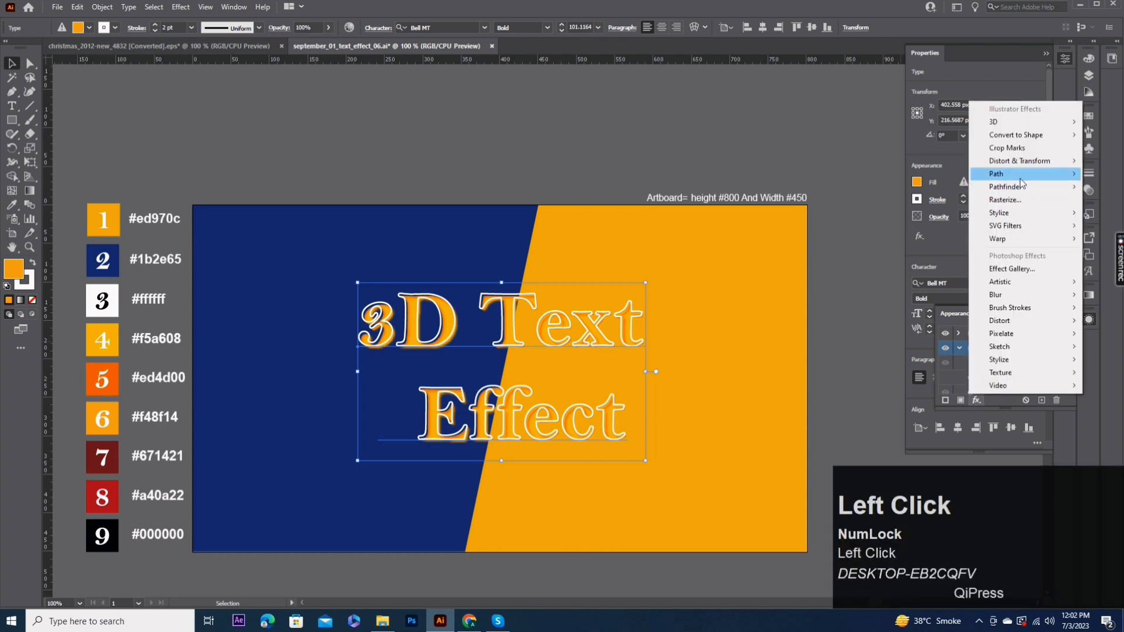
mouse_move(1015, 174)
click(912, 174)
text(1.)
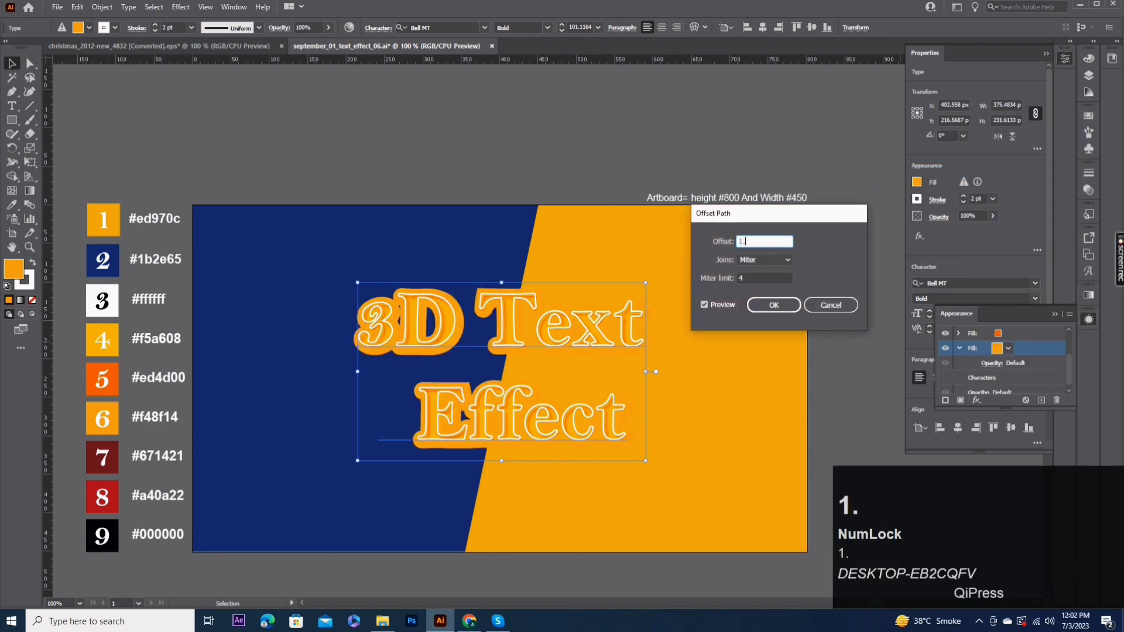
text(58)
click(779, 305)
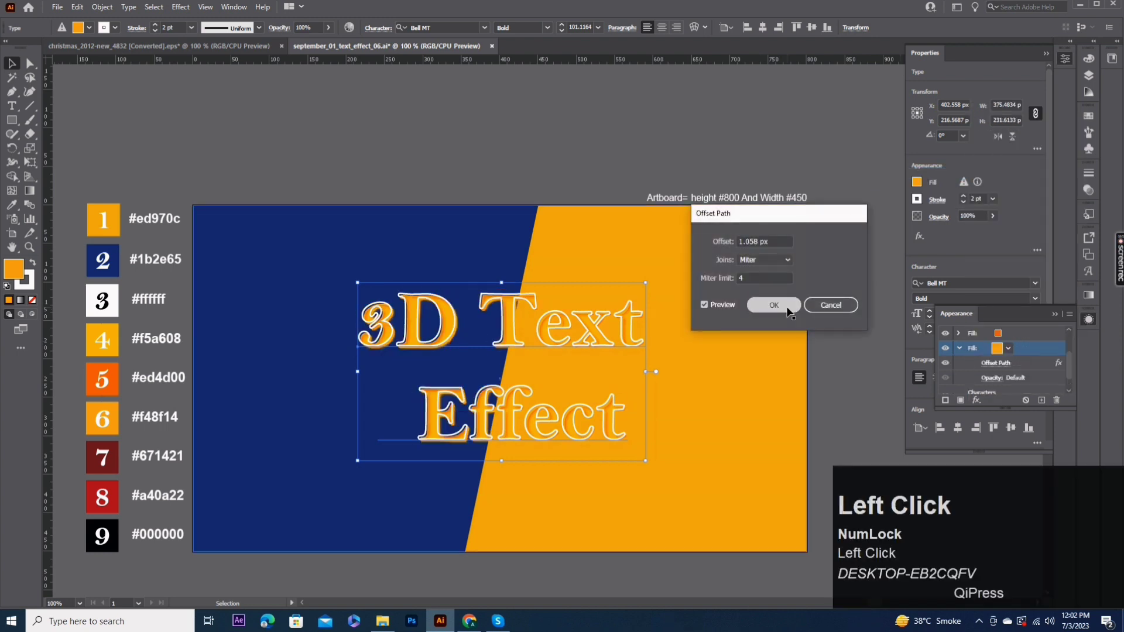
scroll(982, 345, down, 1)
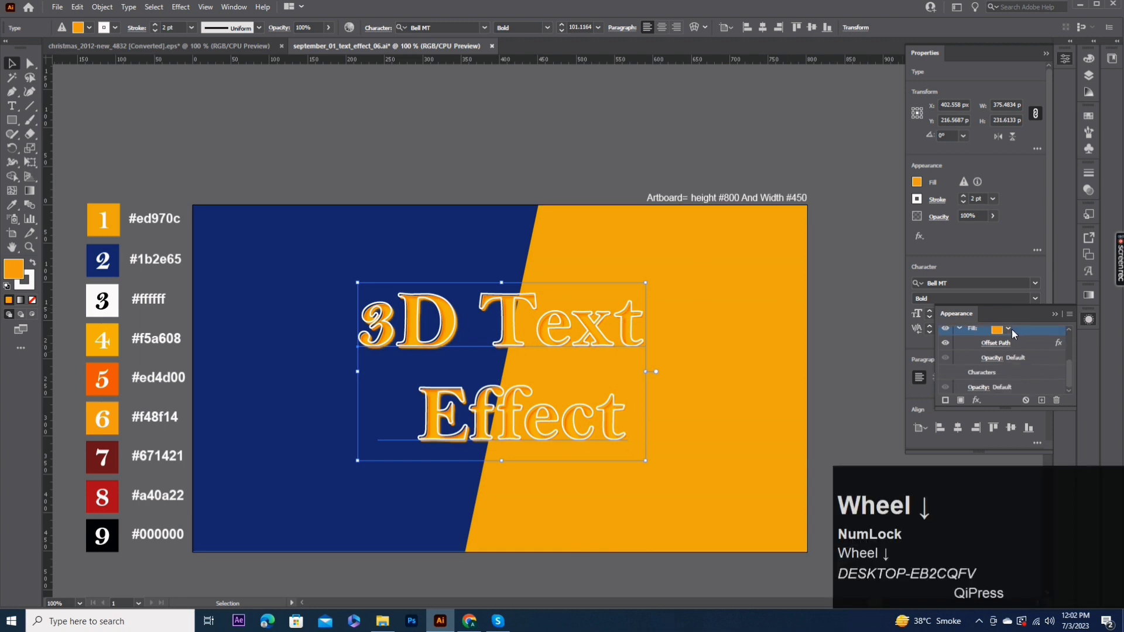
click(959, 328)
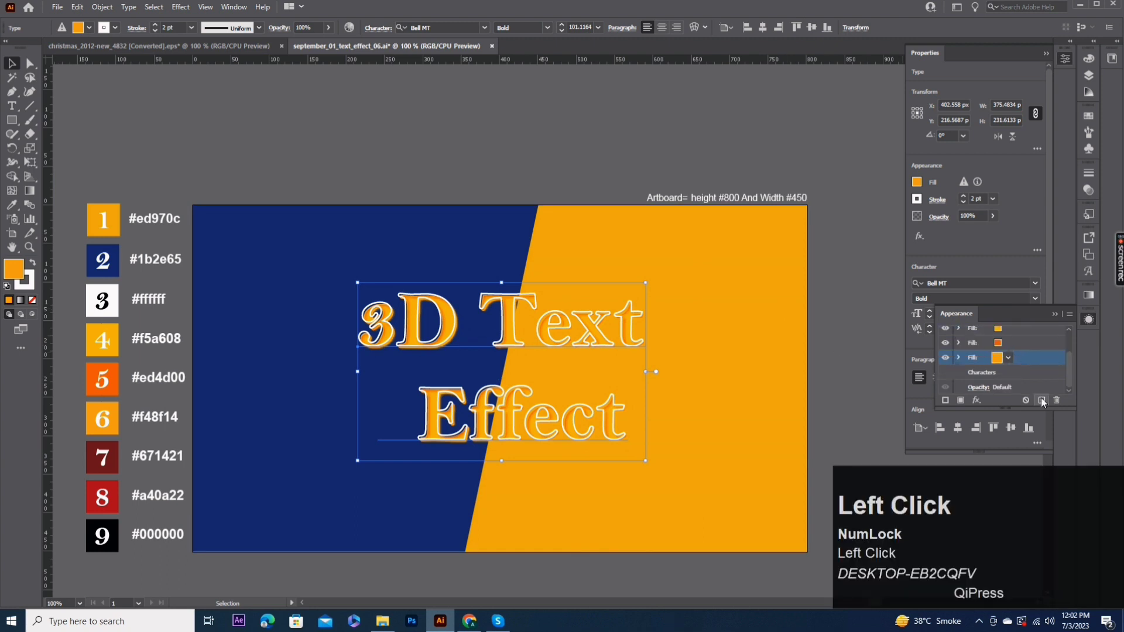
Duplicate the #f48f14 fill and change the lower copy to a linear white-to-black gradient
click(1042, 401)
scroll(1015, 340, up, 1)
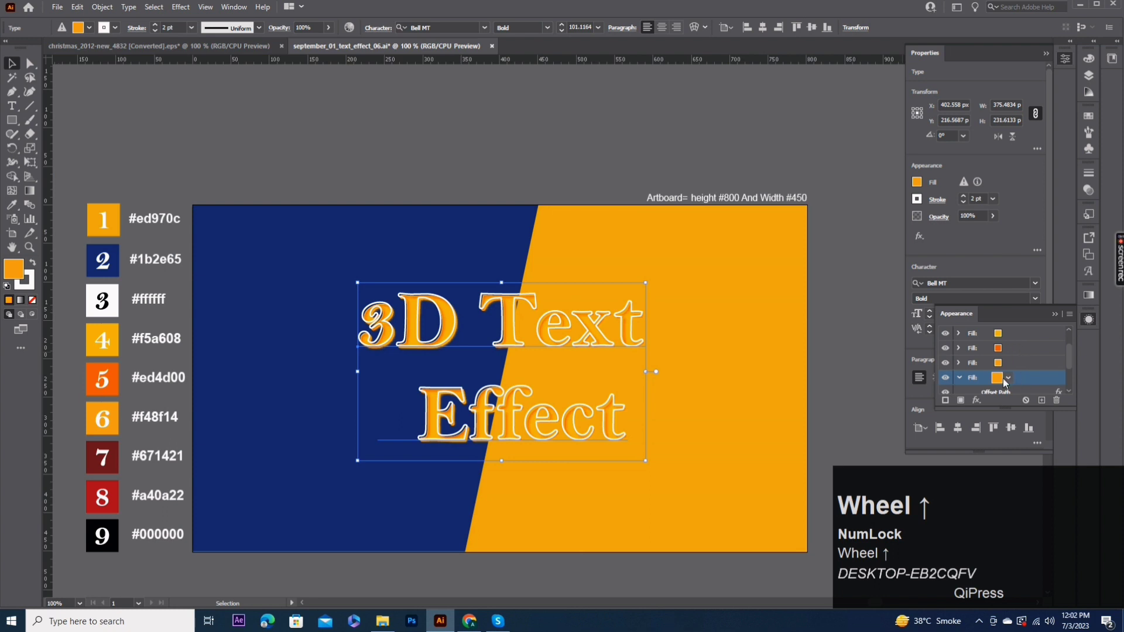
click(1089, 295)
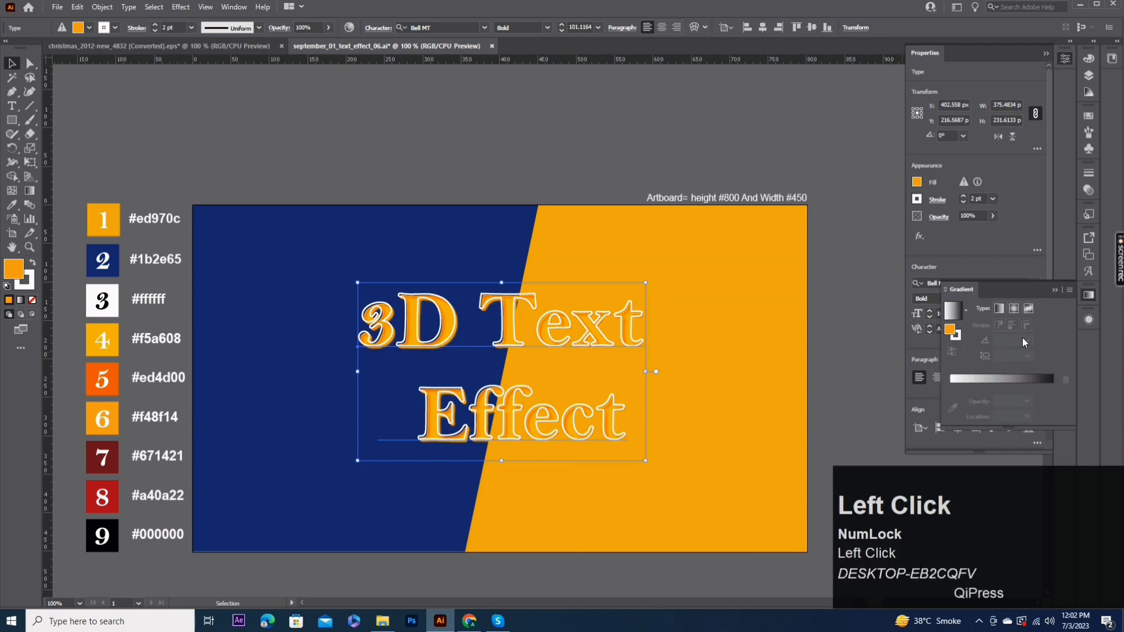
click(999, 382)
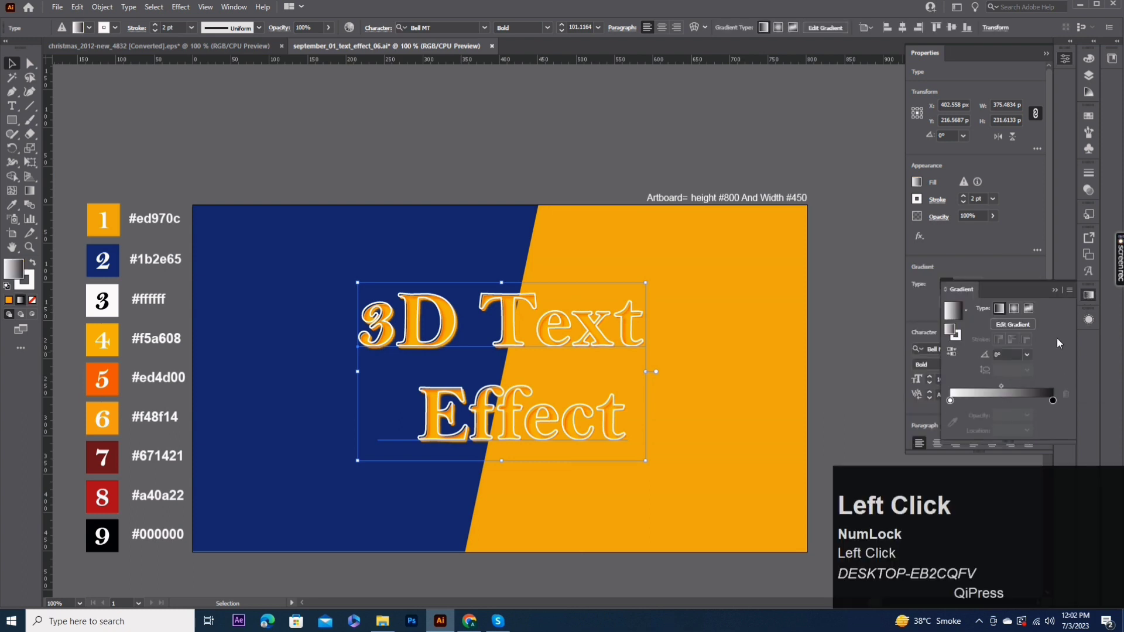
Sample #671421 for the gradient's black end stop and #a40a22 for its white start stop
click(1054, 401)
click(952, 422)
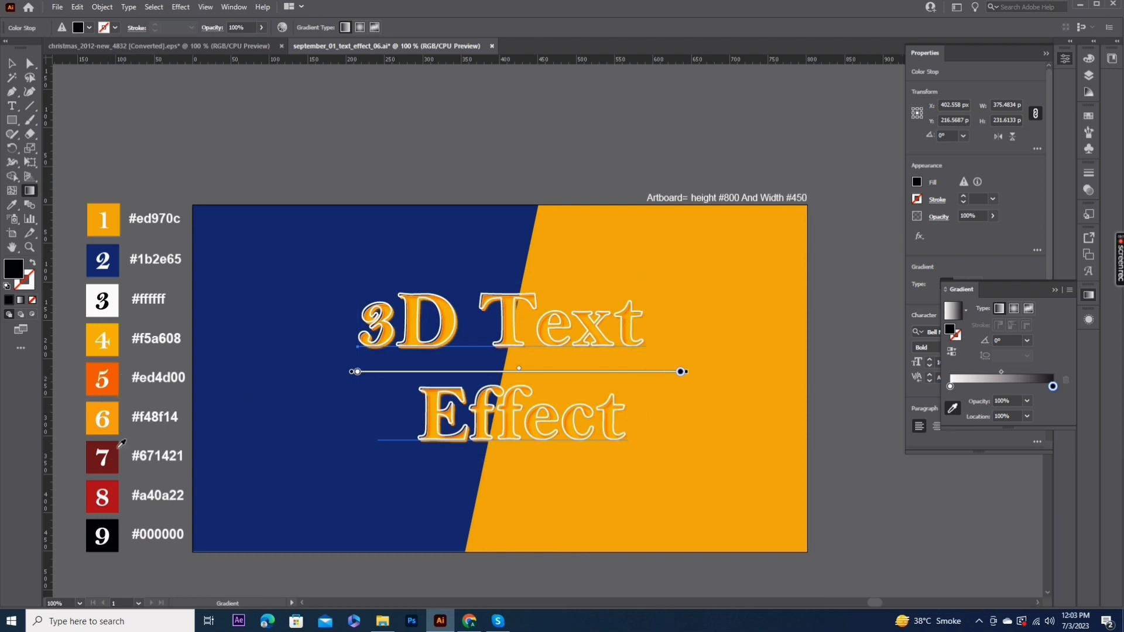
click(102, 457)
click(950, 387)
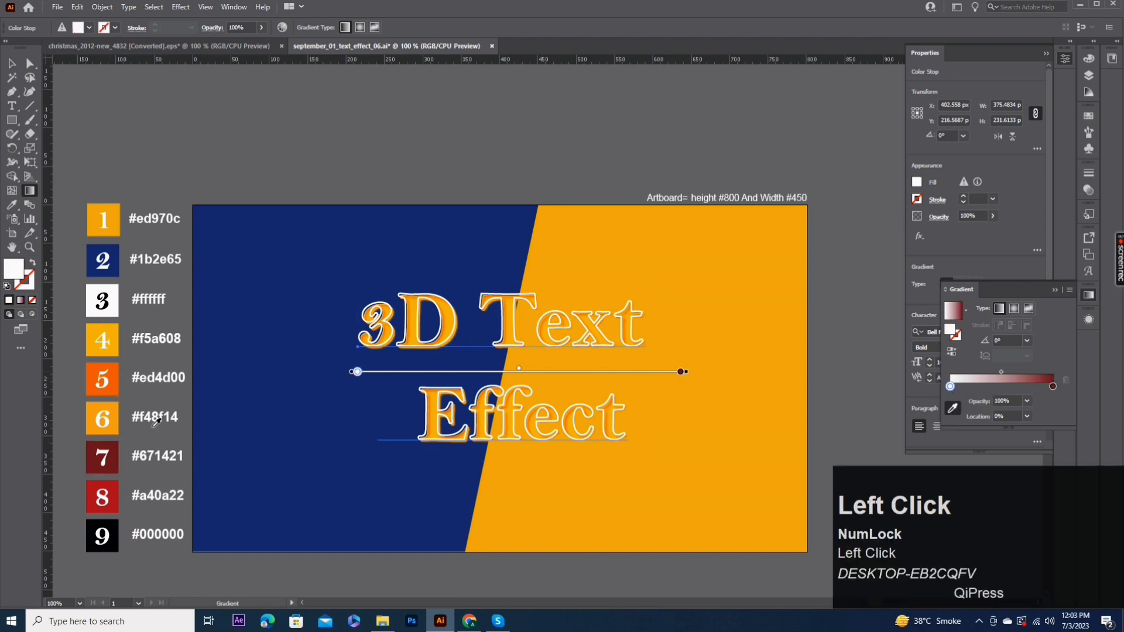
click(119, 483)
Reposition and duplicate the gradient stops so that five stops alternate between #671421 and #a40a22, with one at about 24%
drag(950, 386, 1047, 403)
alt+drag(1048, 404, 949, 403)
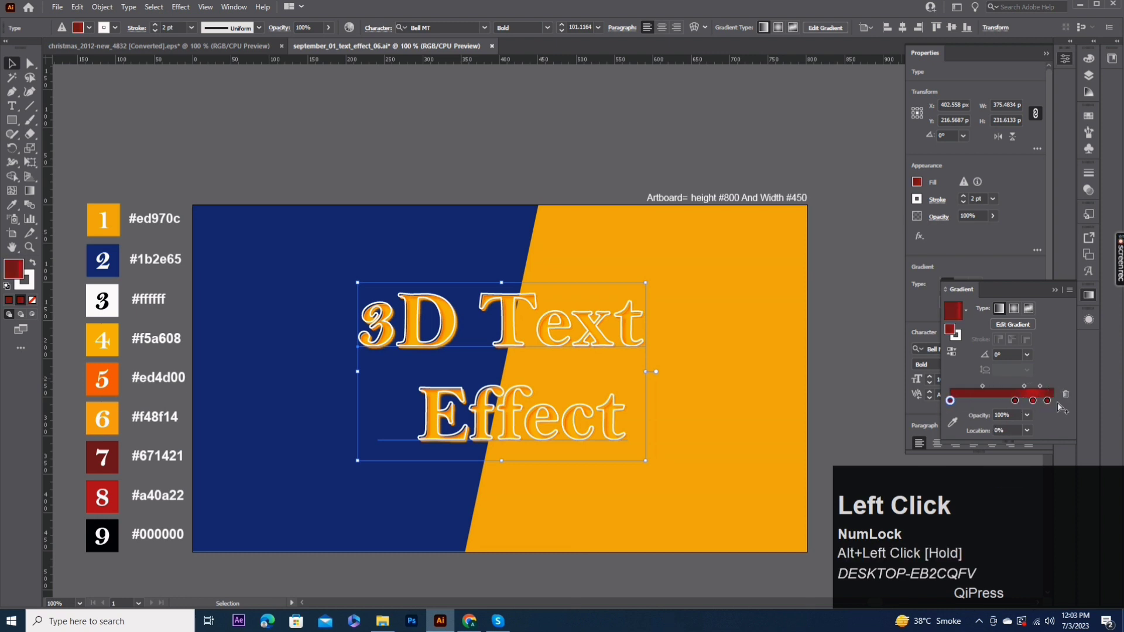
alt+drag(1034, 402, 977, 404)
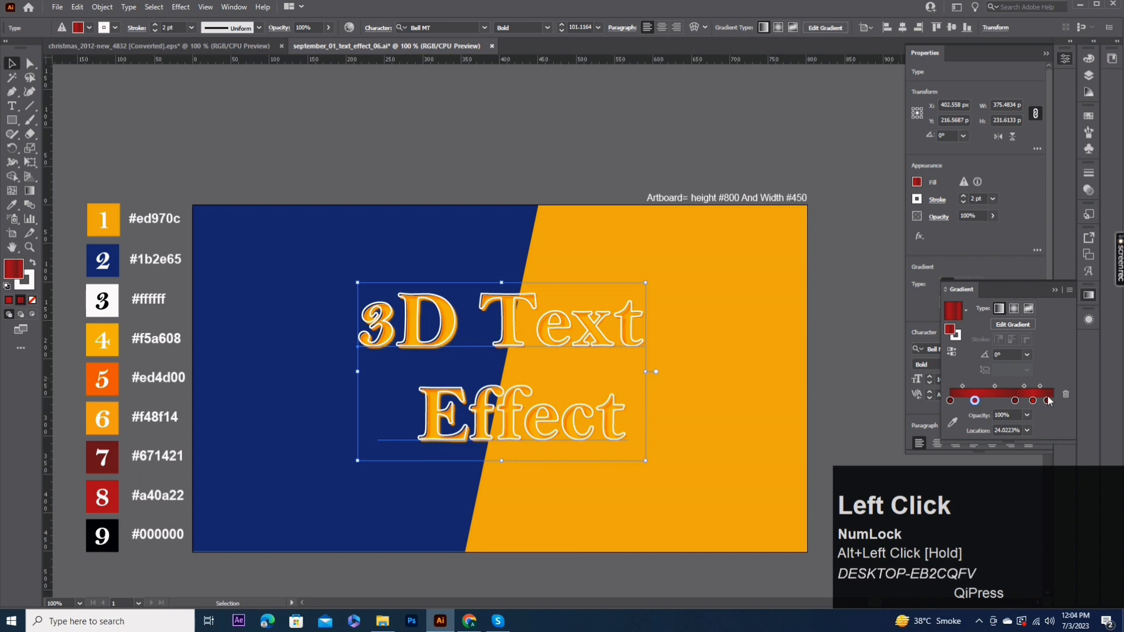
scroll(1047, 401, up, 2)
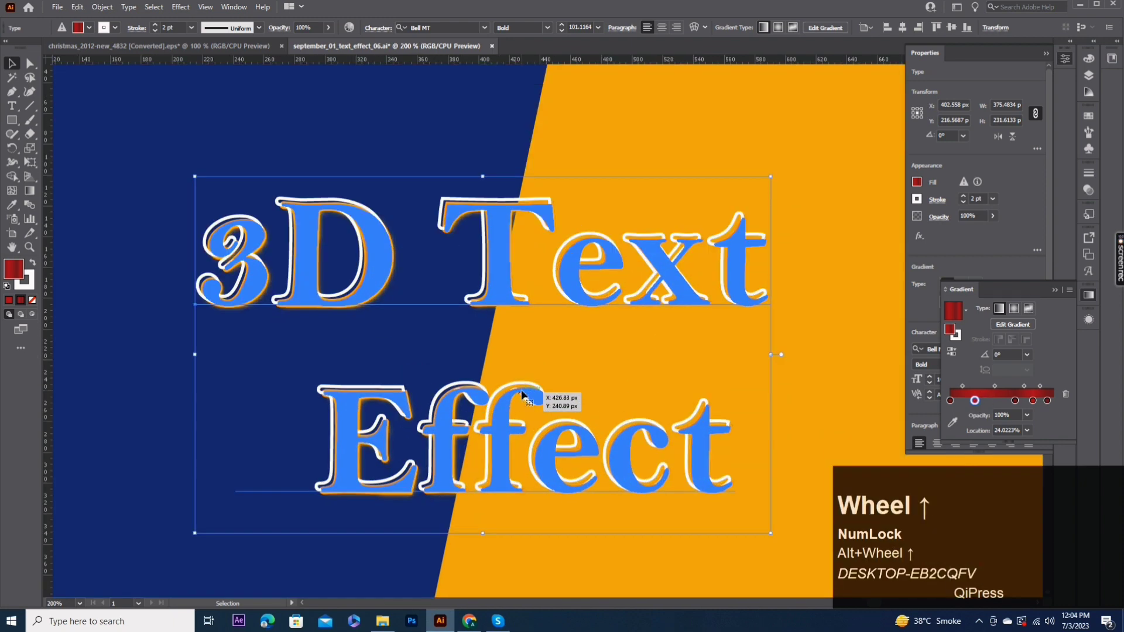
click(1014, 401)
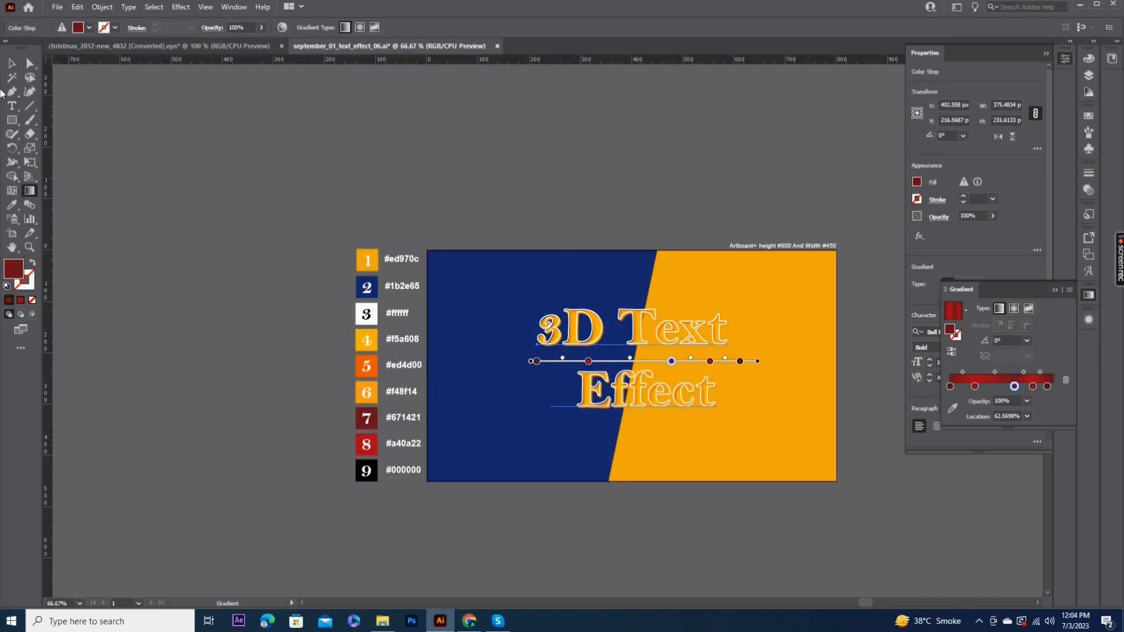
click(12, 63)
Review the Offset Path settings of the red gradient fill and accept them as they are
click(1088, 320)
scroll(1030, 374, down, 2)
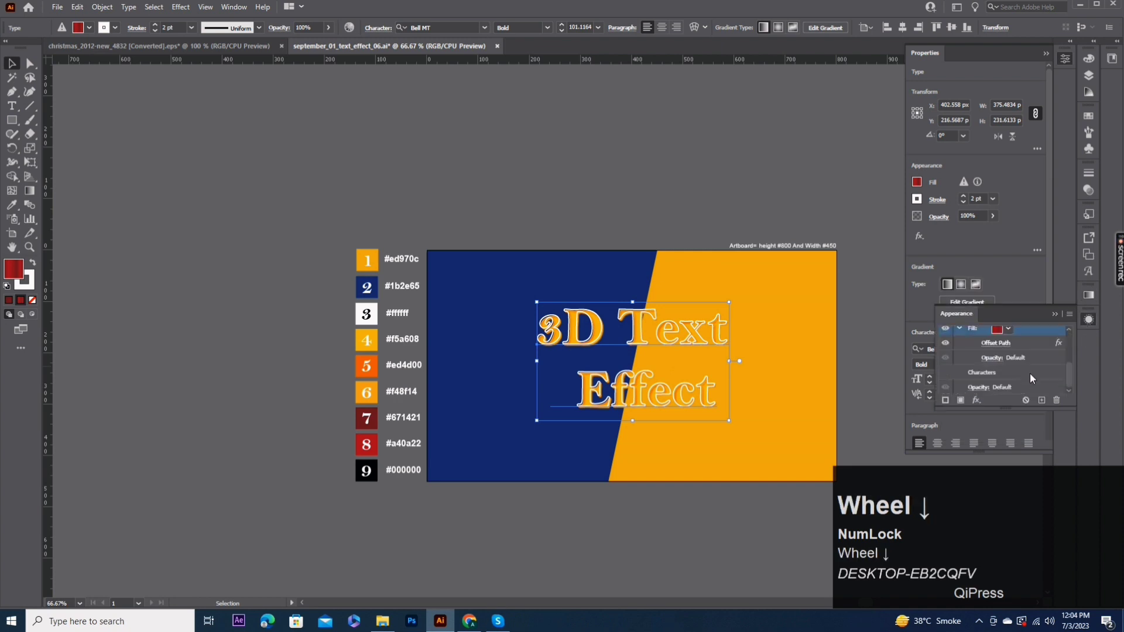
click(1002, 344)
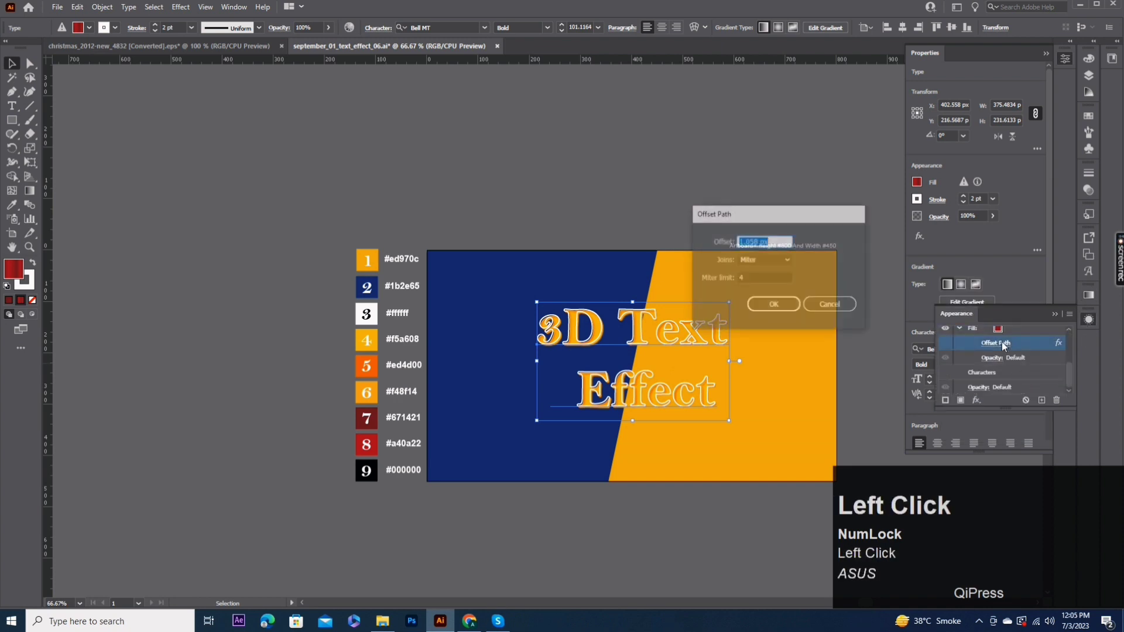
click(772, 302)
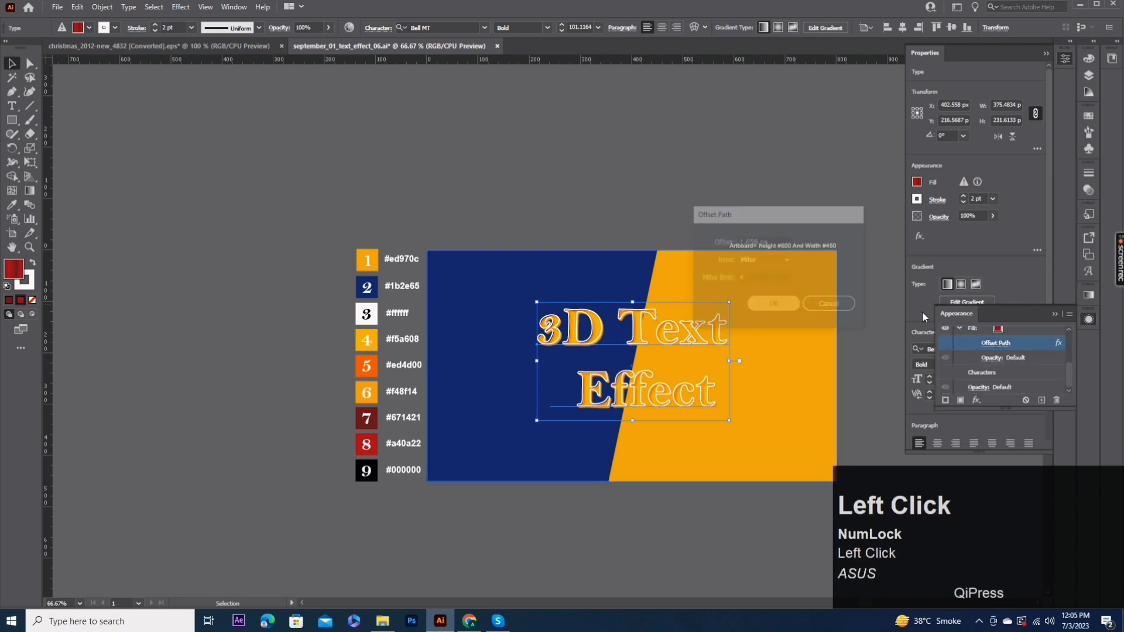
Add a Transform effect to the red gradient fill, moving 0.2649 px horizontally and vertically with 40 copies
click(976, 400)
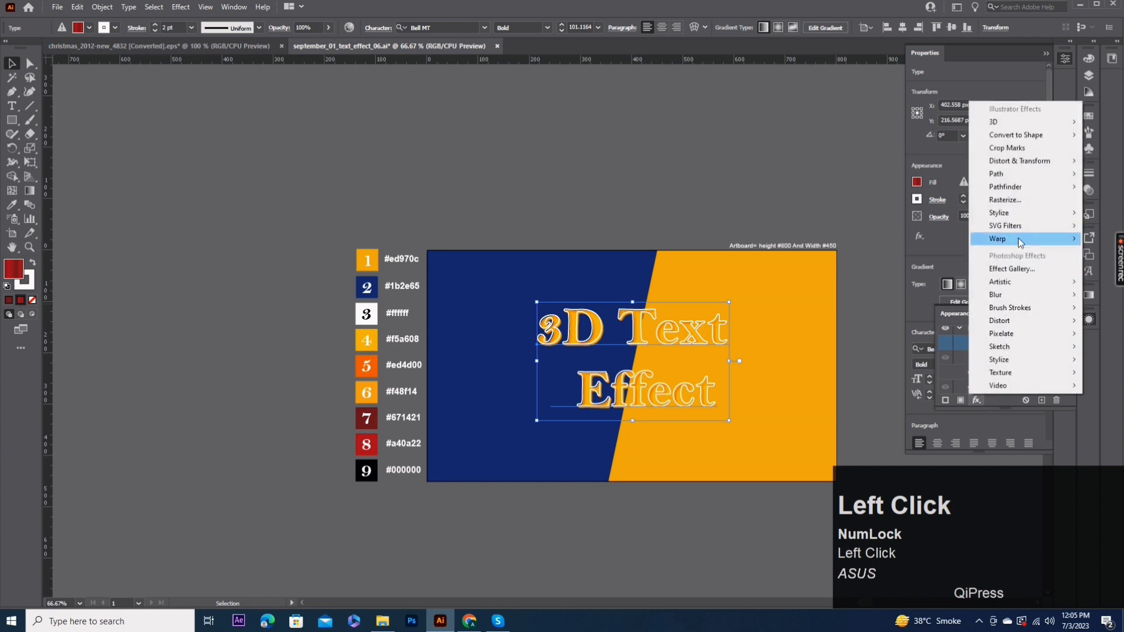
mouse_move(995, 163)
click(921, 200)
click(204, 216)
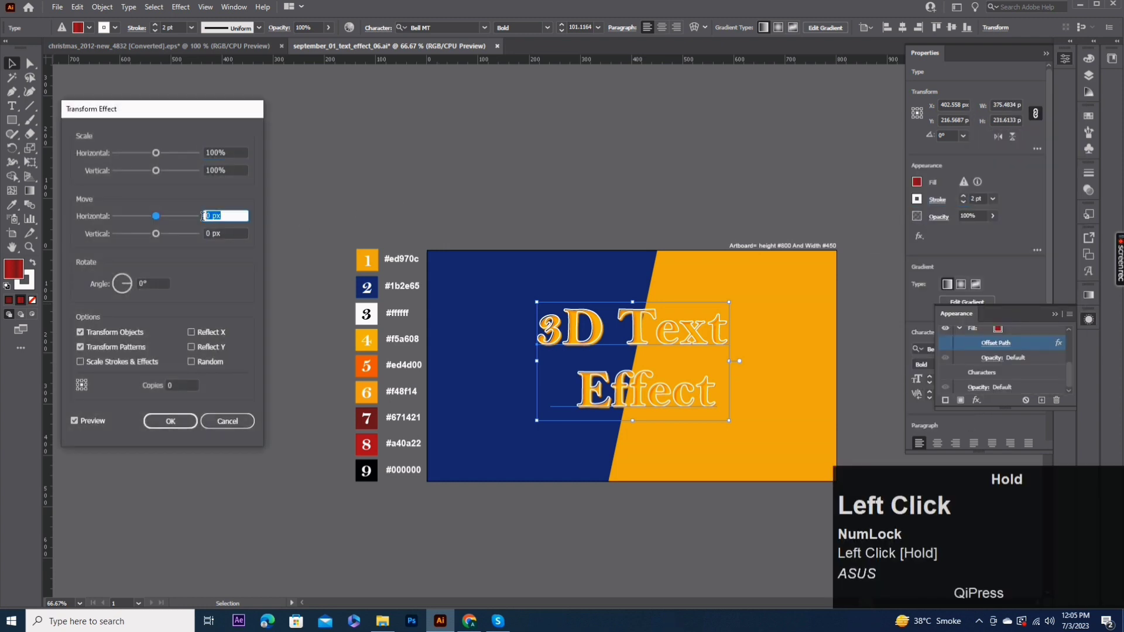
text(0.2649)
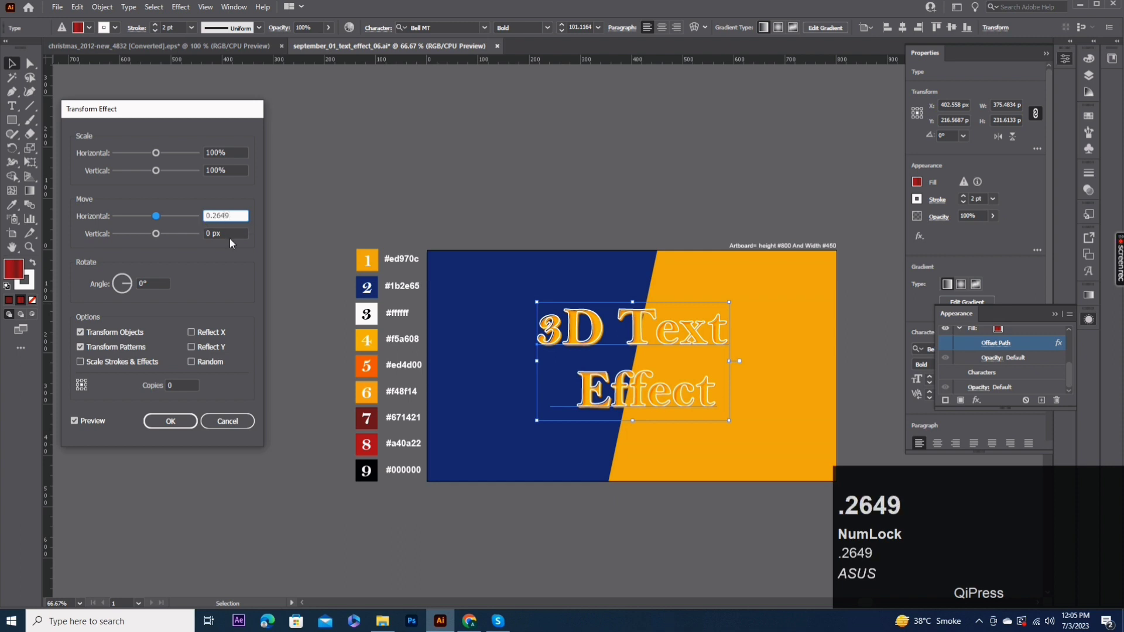
click(209, 234)
text(0.26)
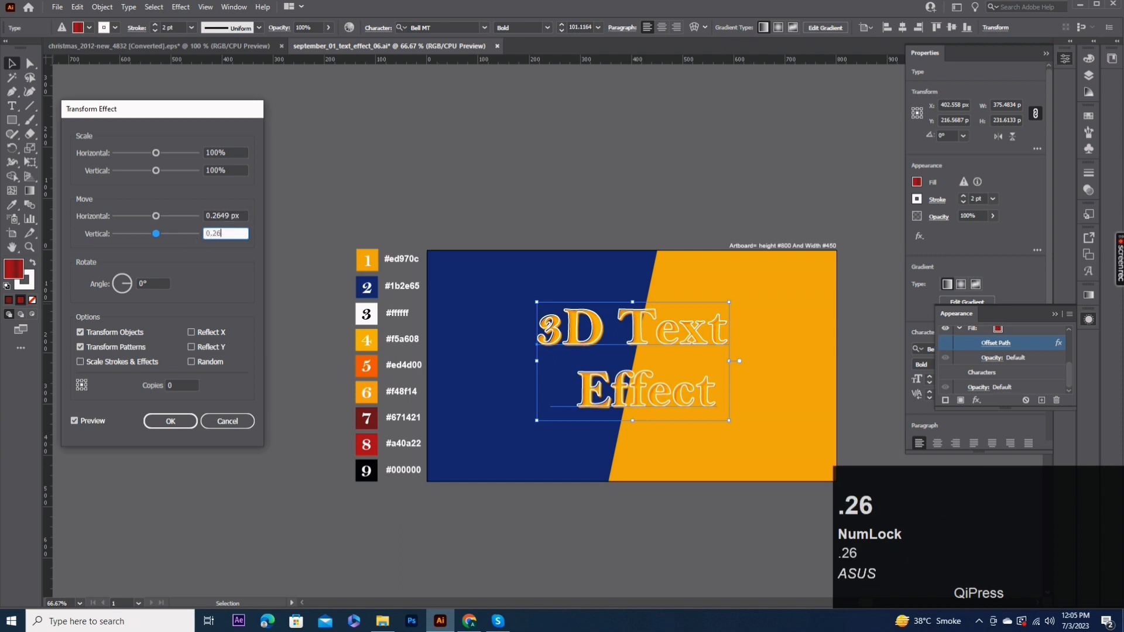
text(49)
click(183, 384)
text(4)
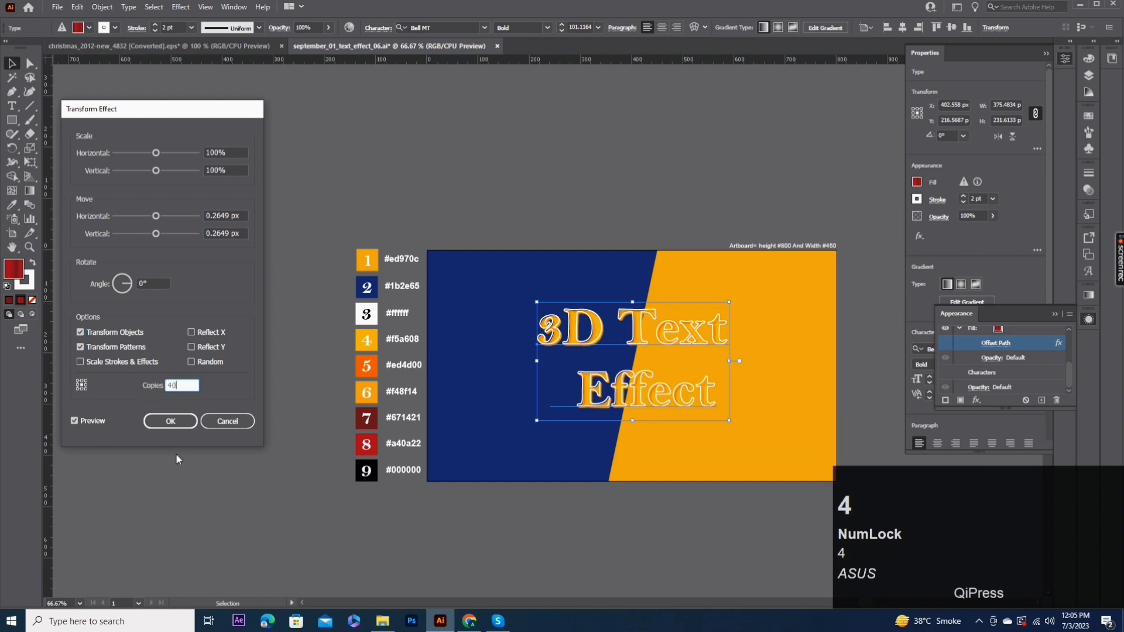
click(170, 421)
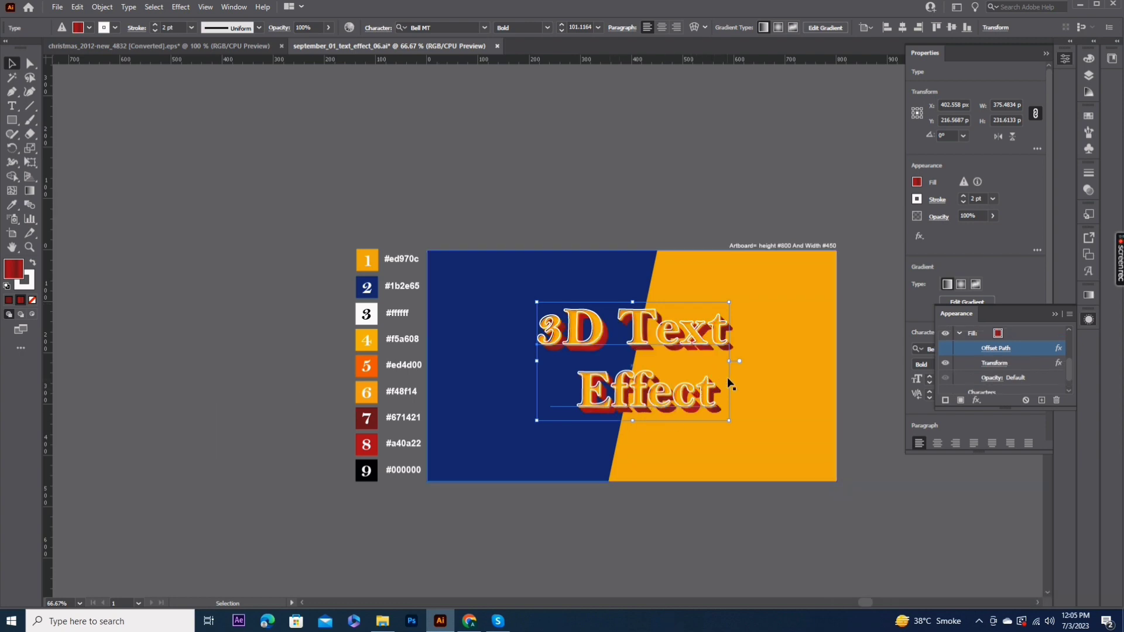
Duplicate the red gradient fill together with its Offset Path and Transform effects
scroll(728, 380, up, 2)
scroll(768, 430, down, 1)
key(space)
drag(764, 434, 749, 421)
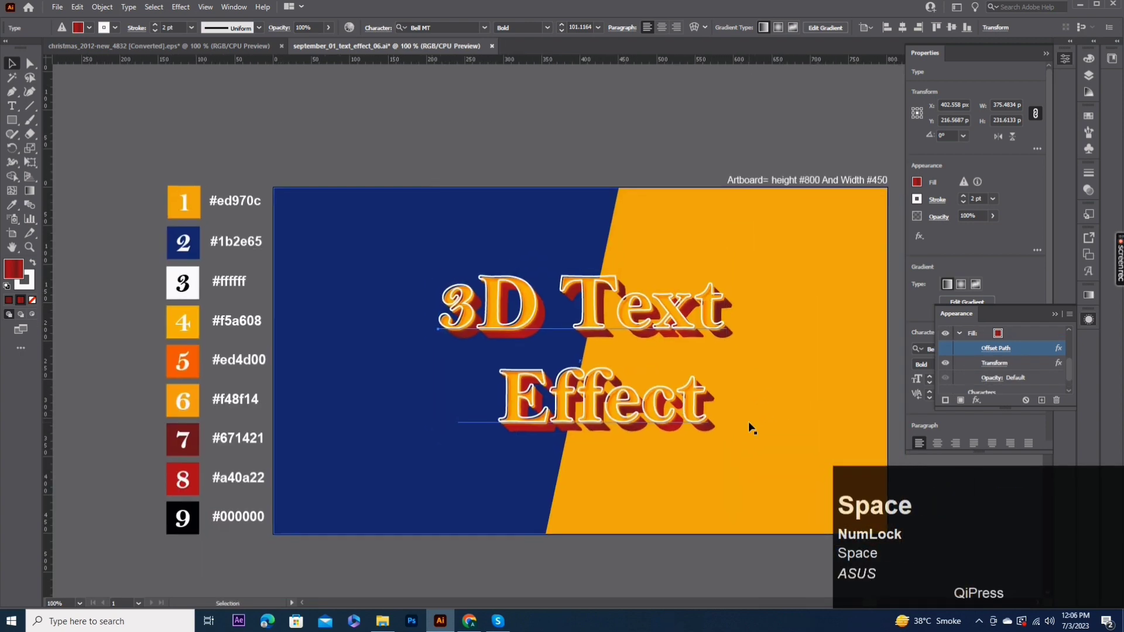
scroll(1014, 367, down, 1)
scroll(1012, 351, up, 2)
click(1019, 358)
scroll(1016, 365, down, 1)
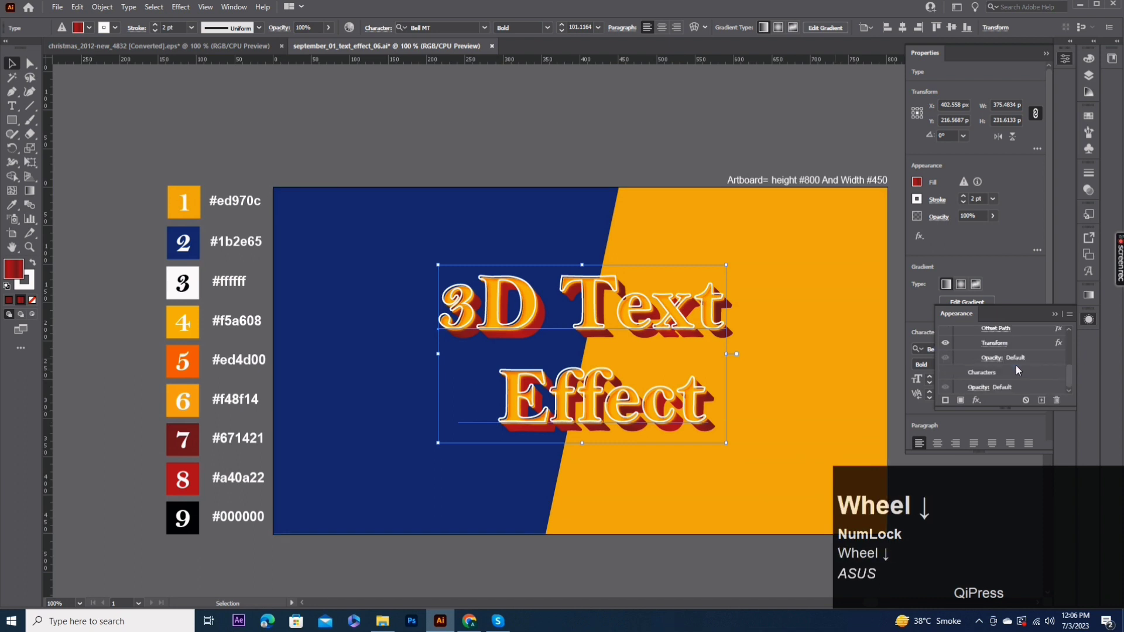
scroll(1008, 360, up, 1)
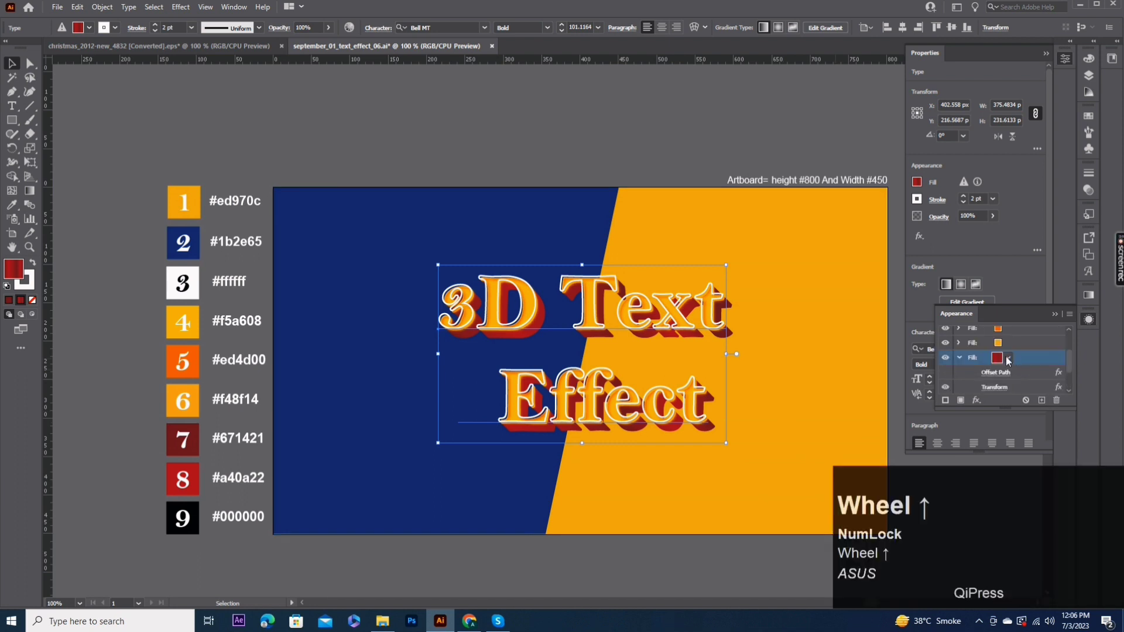
click(1042, 401)
scroll(1009, 372, down, 2)
scroll(1008, 371, up, 2)
click(959, 364)
scroll(1003, 376, down, 1)
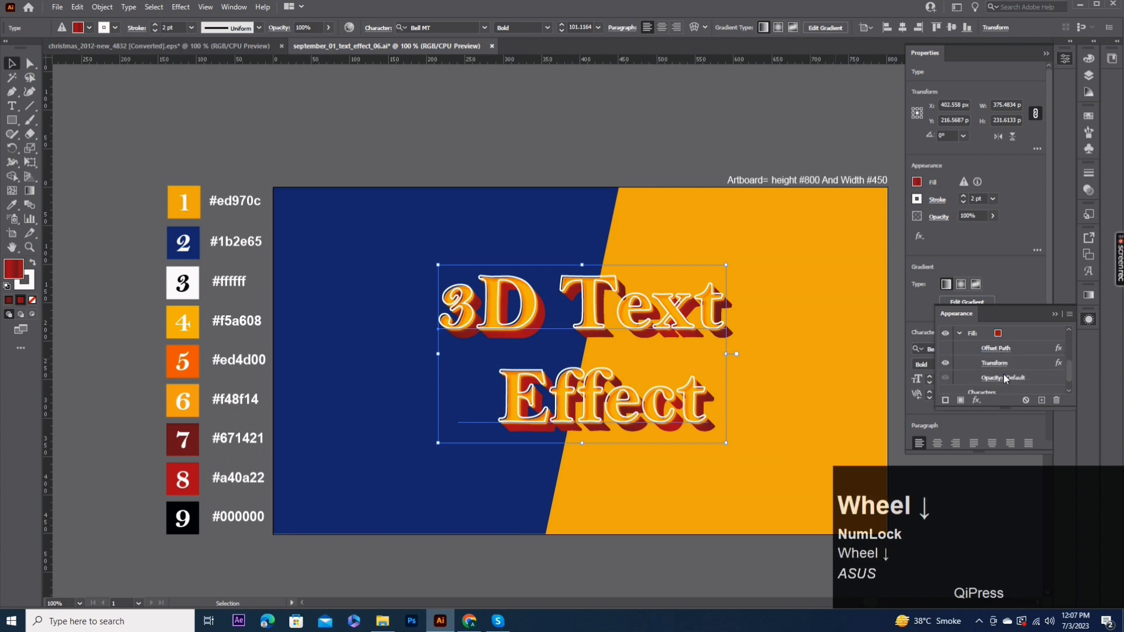
Change the lower copy of the red gradient fill to solid black, #000000
click(1008, 334)
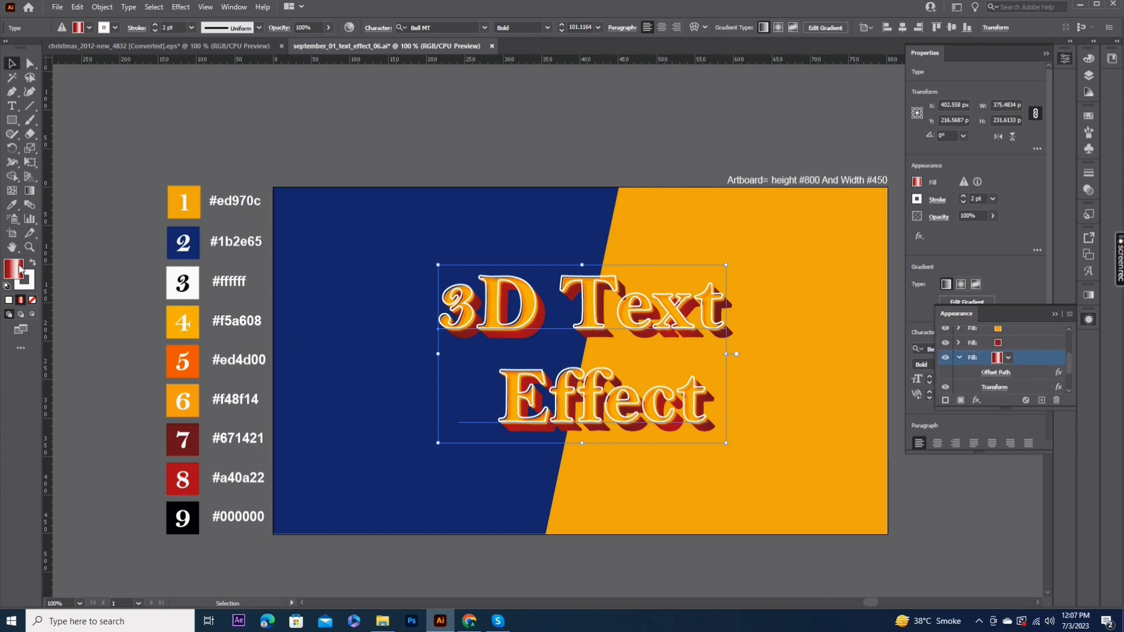
double_click(19, 266)
drag(394, 352, 389, 368)
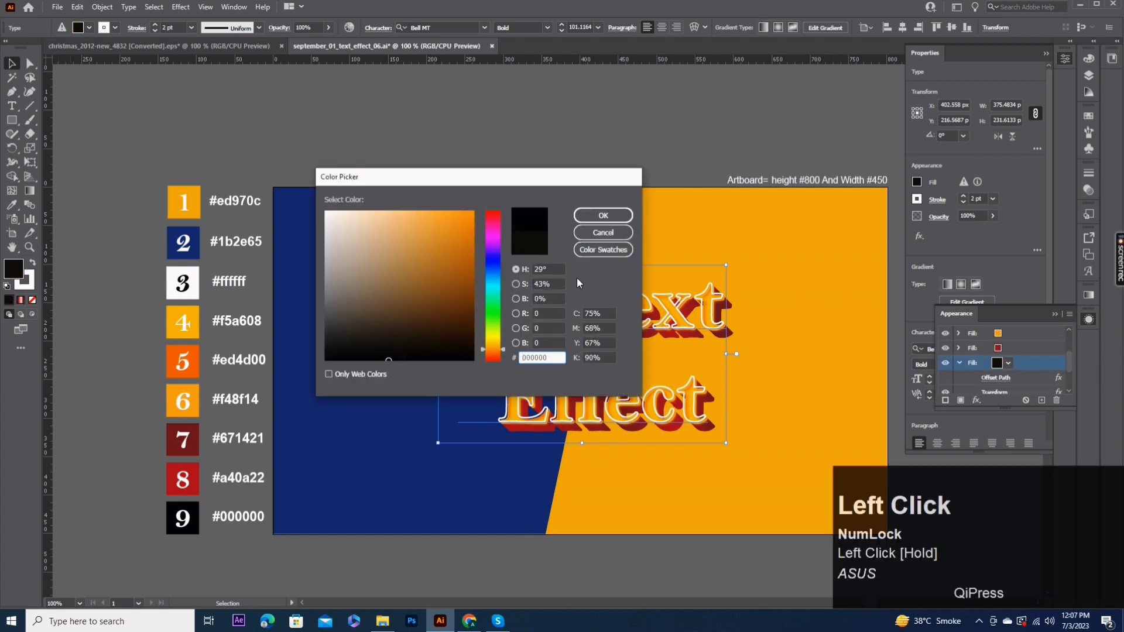
click(603, 216)
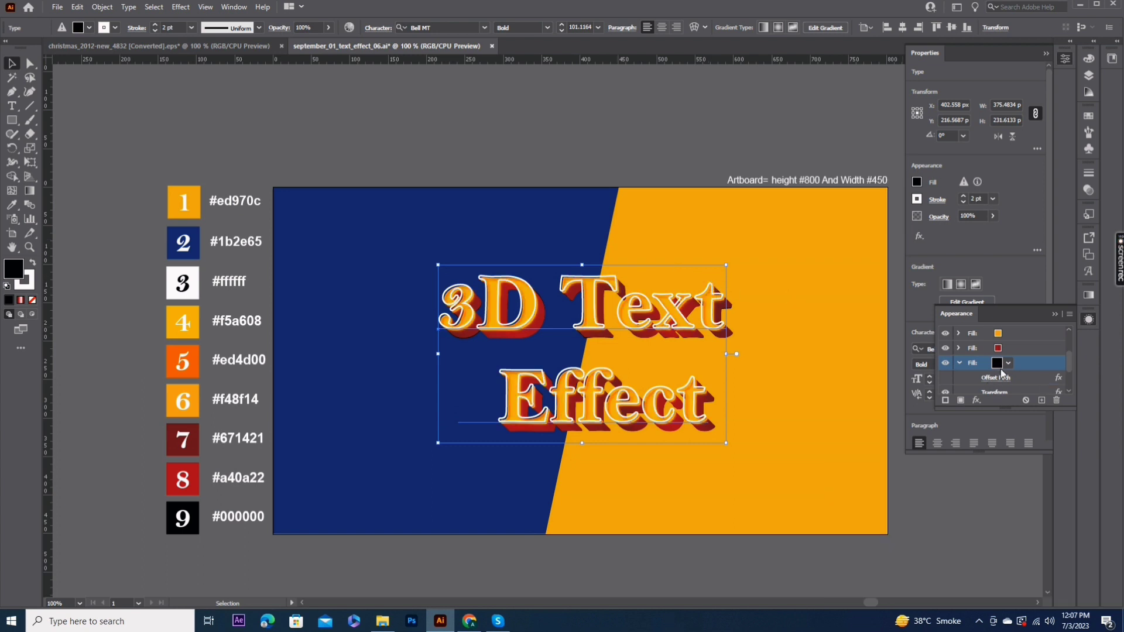
Review the black fill's Offset Path and Transform settings and accept both as they are
scroll(999, 368, down, 3)
click(1002, 332)
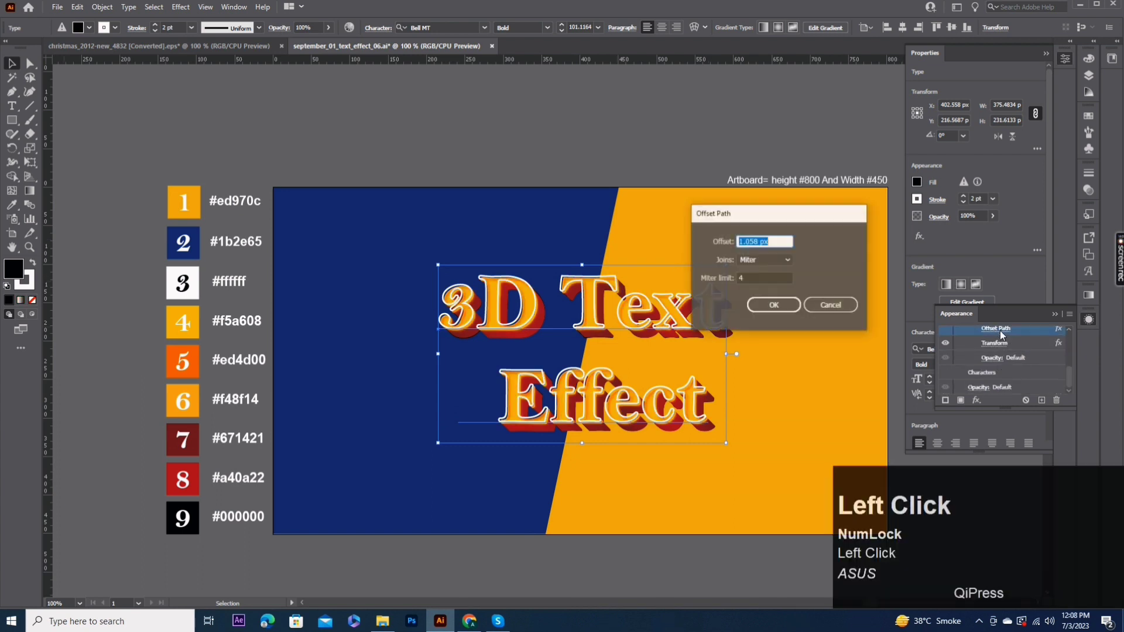
click(773, 305)
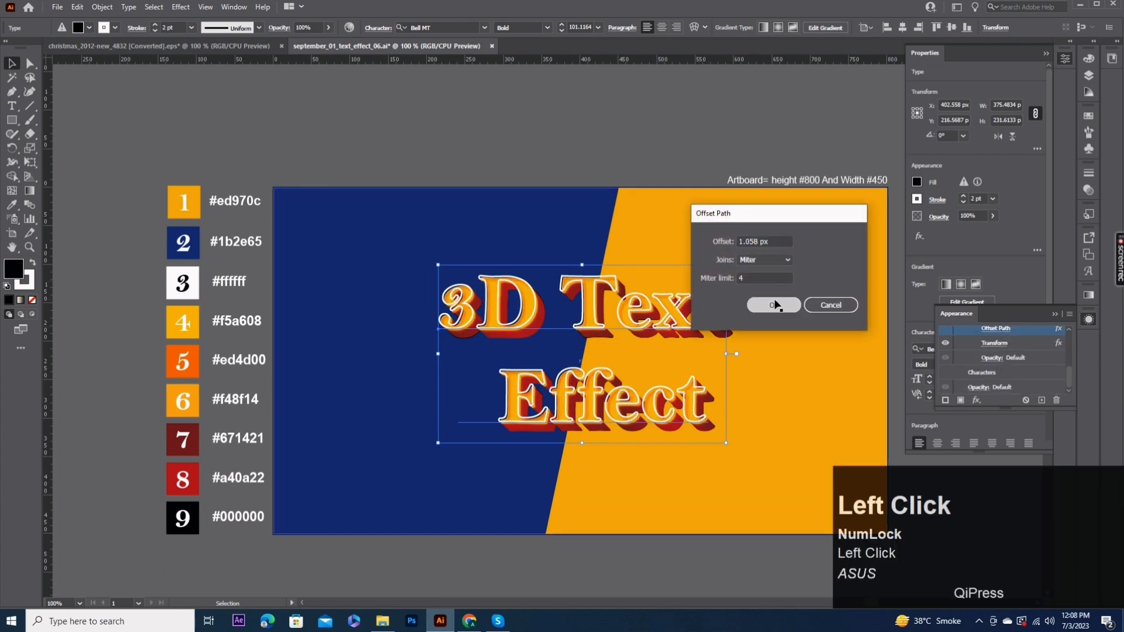
click(995, 343)
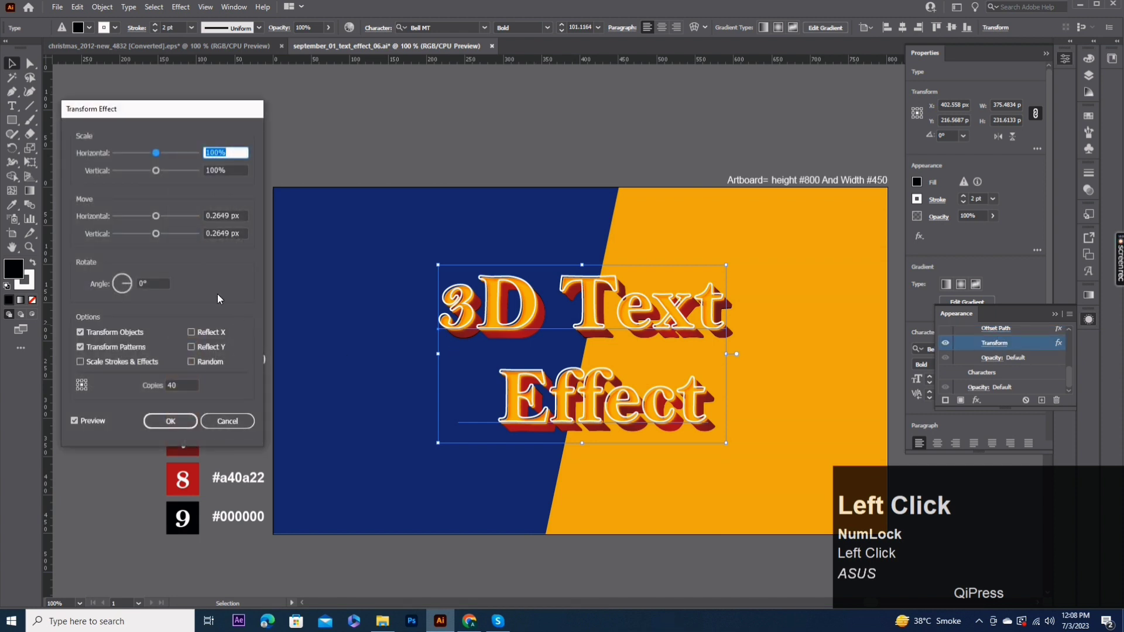
click(173, 422)
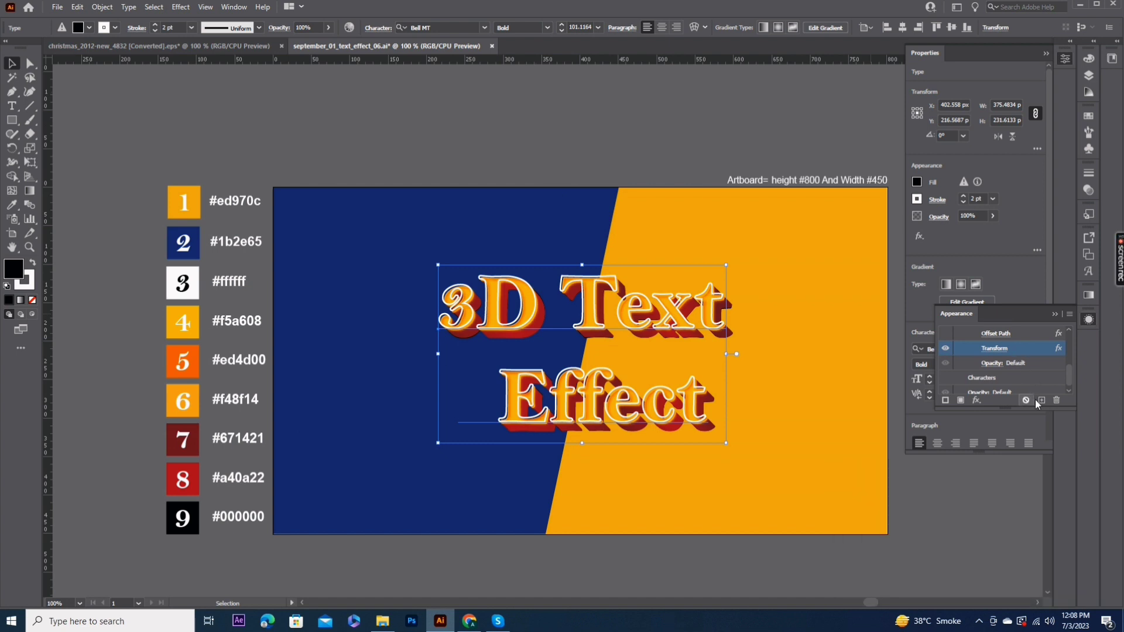
Add a second Transform effect to the black fill, moving 1.7639 px horizontally and vertically
click(1041, 400)
click(976, 400)
mouse_move(1021, 160)
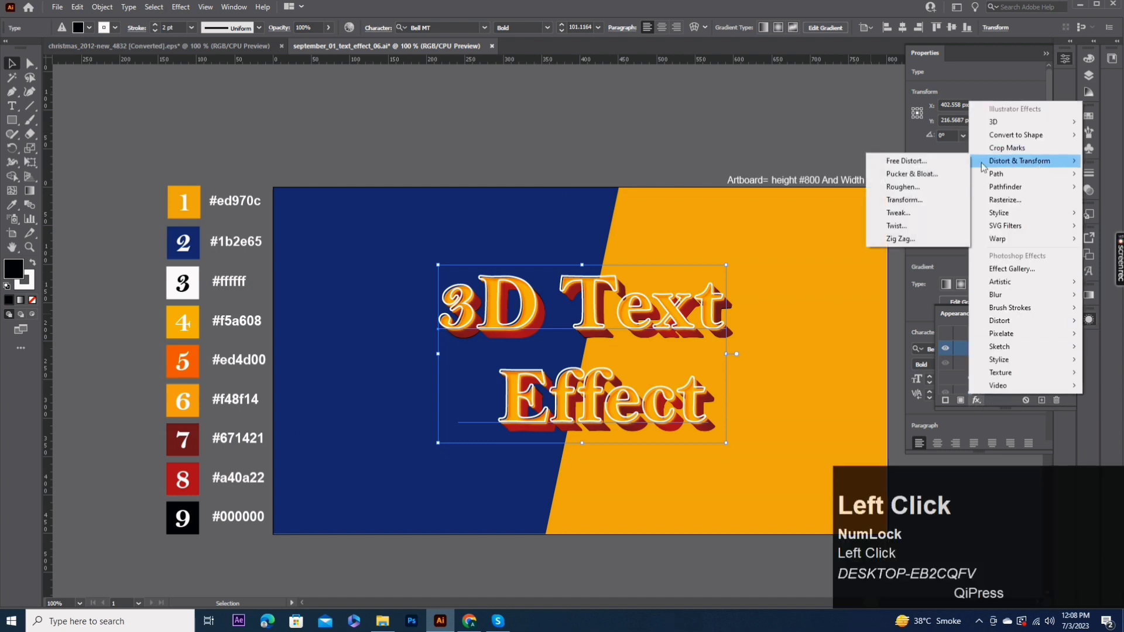
click(931, 207)
click(611, 336)
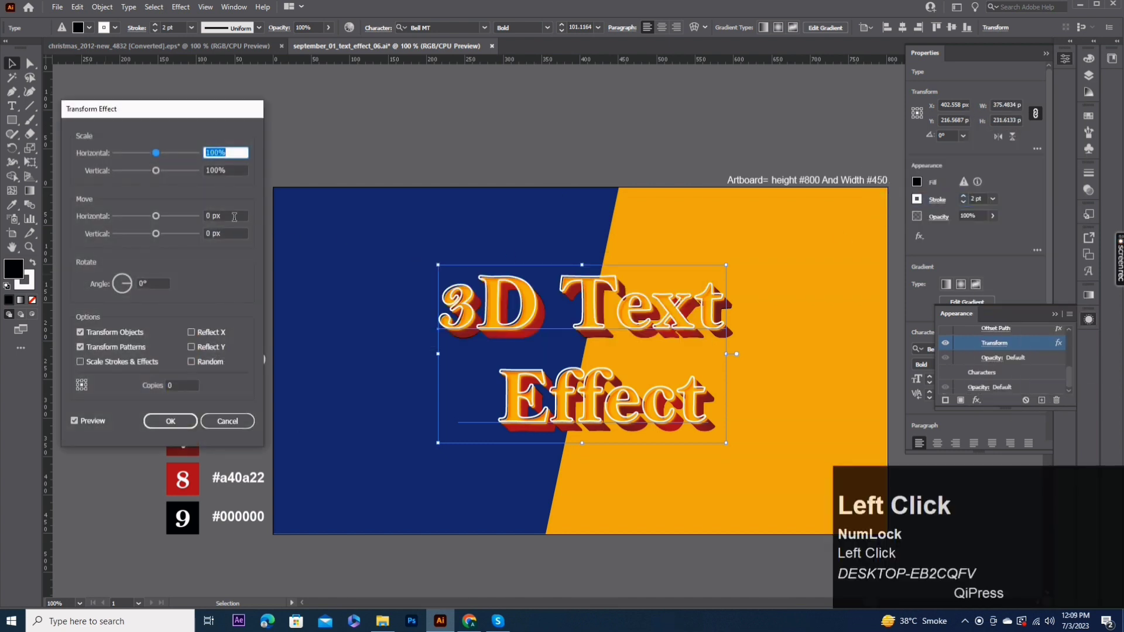
key(Tab)
key(Tab)
text(1.)
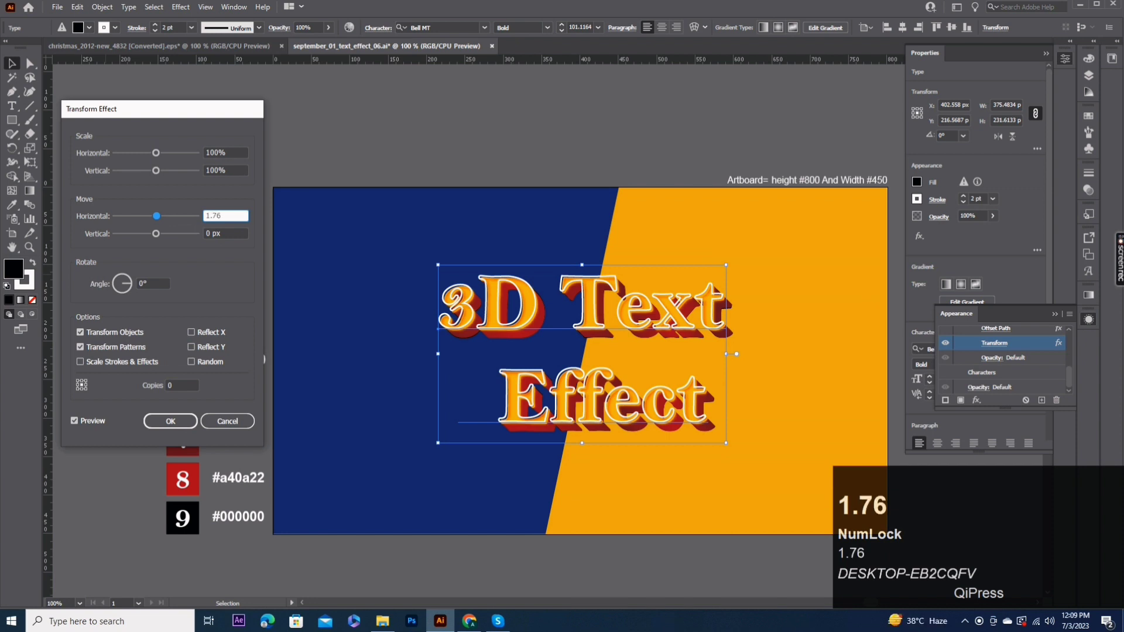
drag(221, 234, 183, 242)
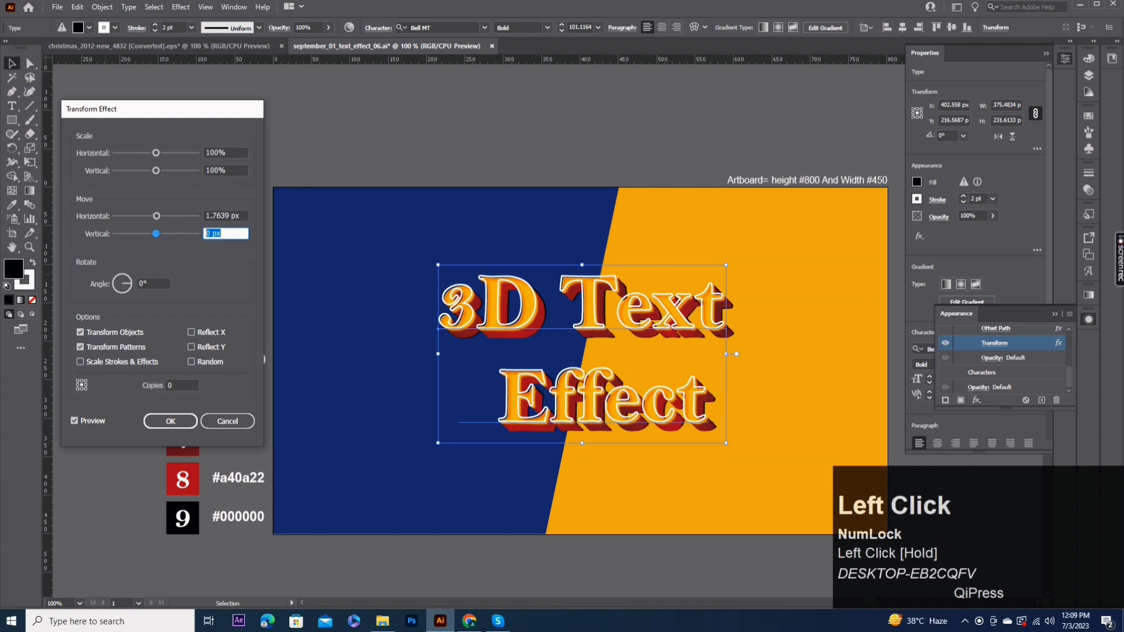
text(1.)
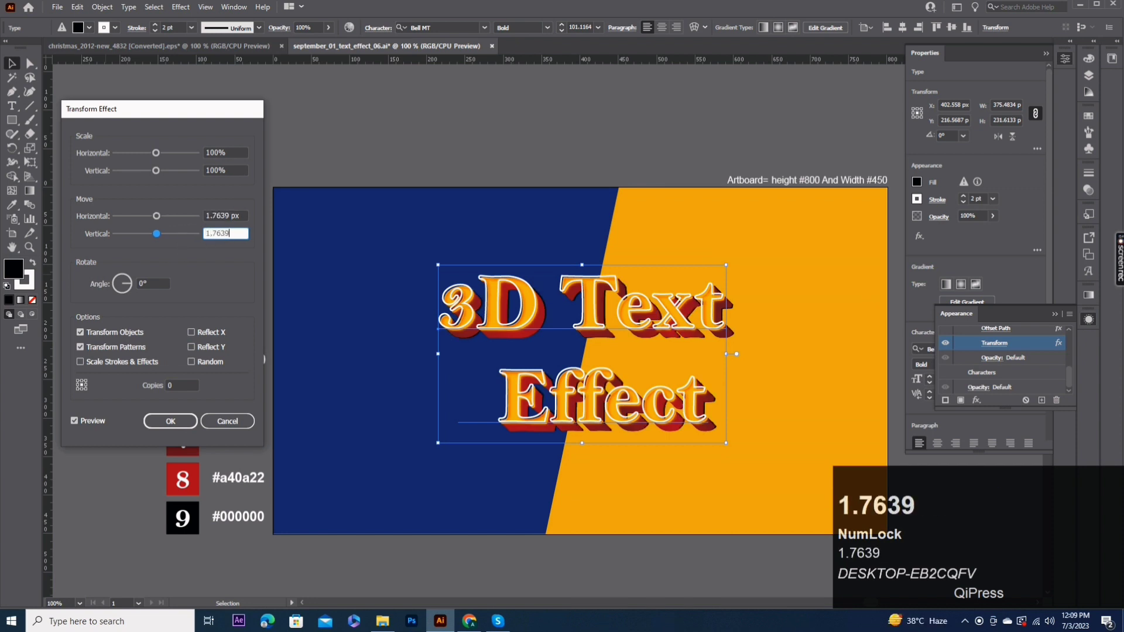
text(7639)
click(170, 421)
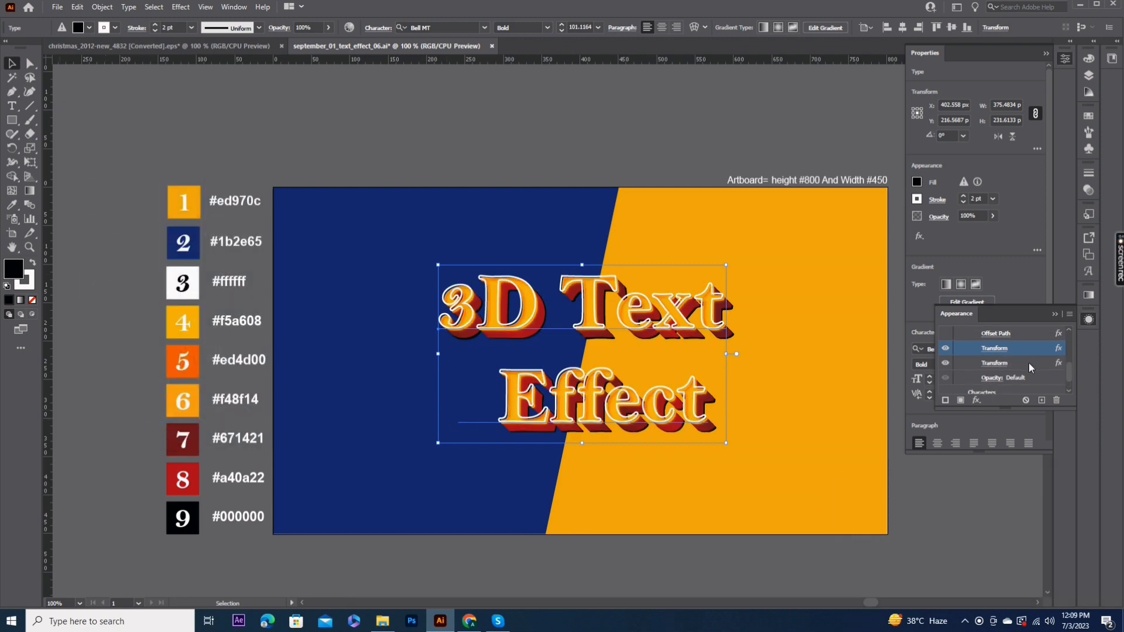
Add a Gaussian Blur effect with a radius of 8.49 pixels to the black fill
scroll(1020, 340, down, 1)
scroll(1018, 354, up, 1)
scroll(1018, 354, down, 1)
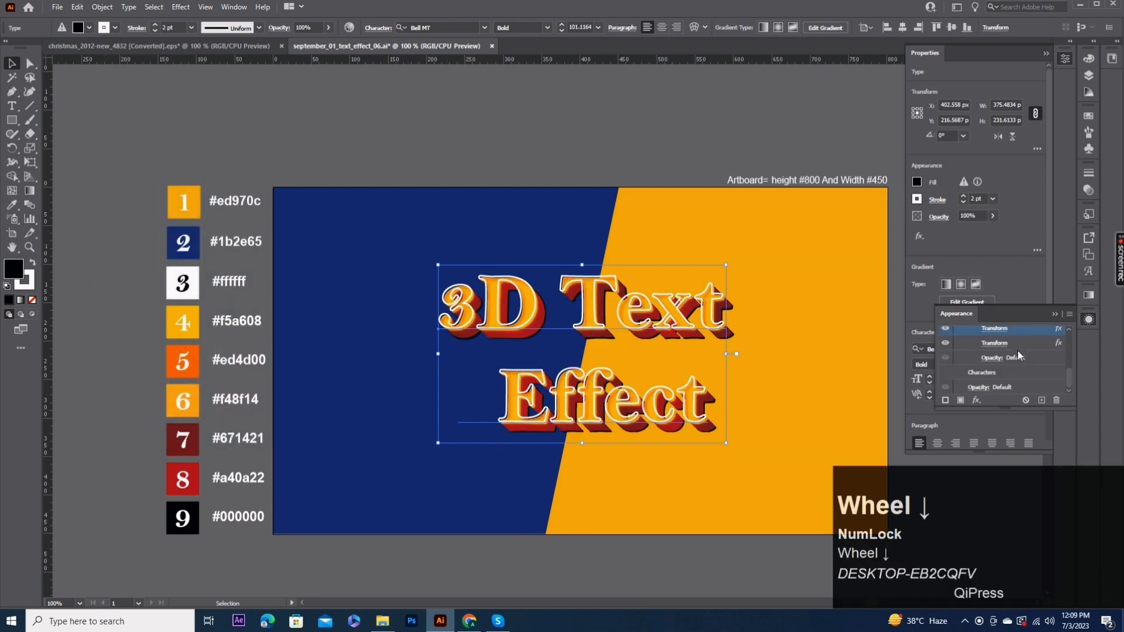
click(977, 403)
mouse_move(1014, 296)
click(938, 295)
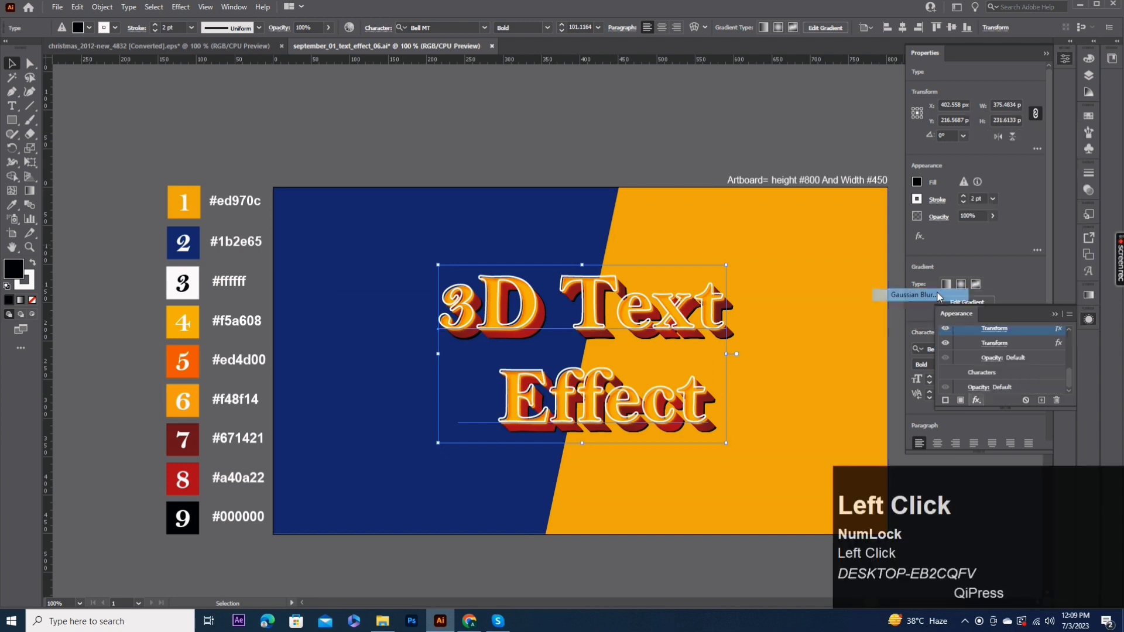
click(425, 234)
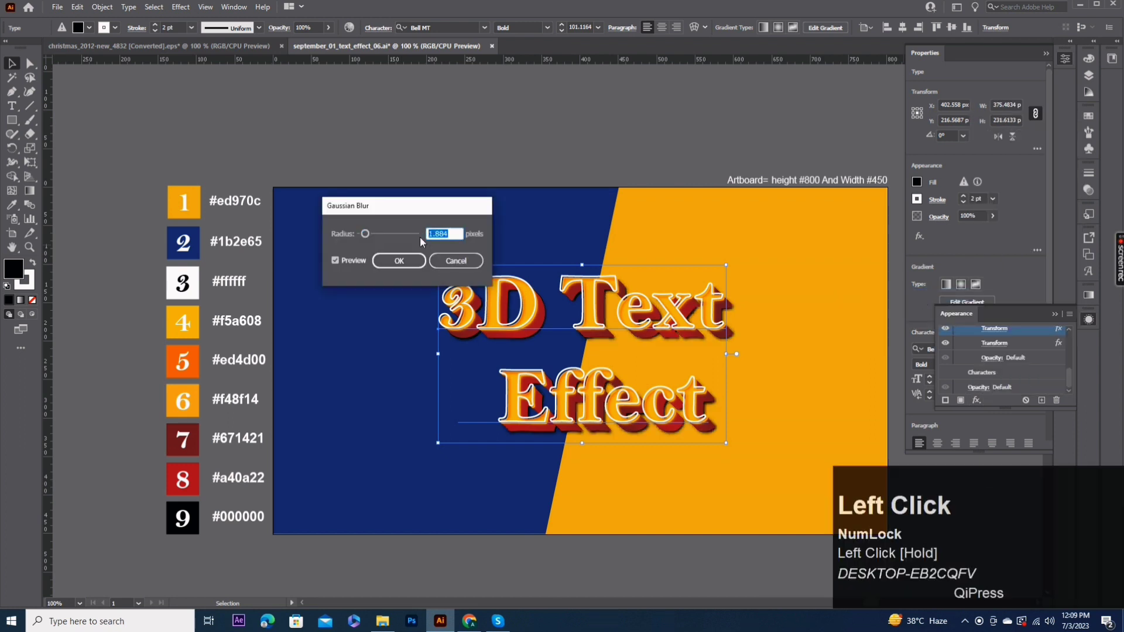
text(8.49)
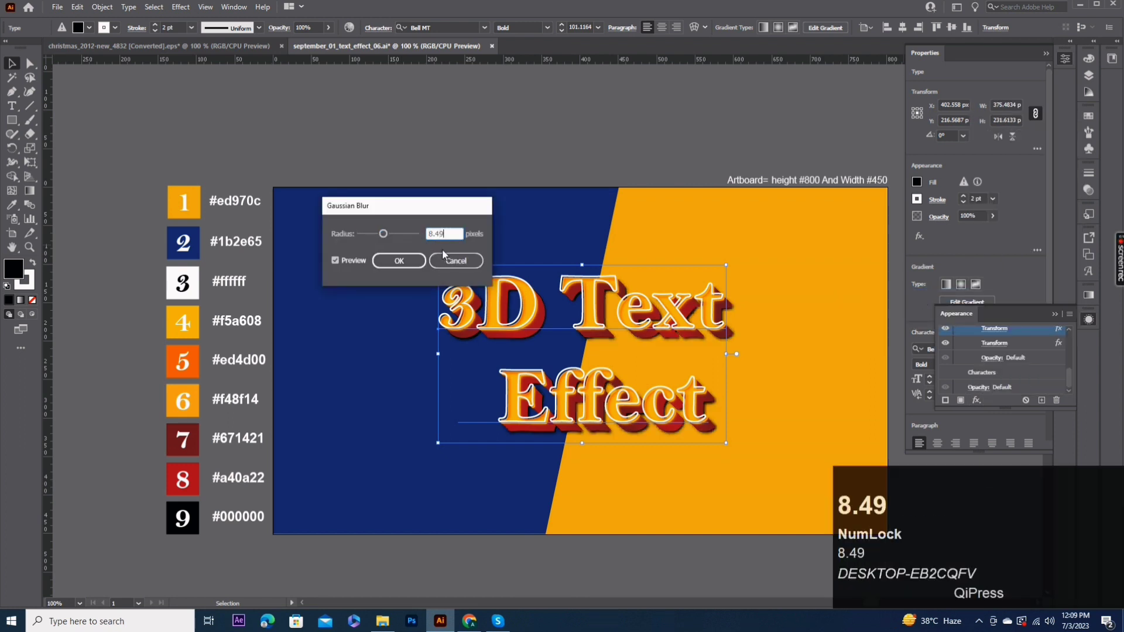
click(399, 261)
Set the opacity of the blurred black fill to 53%
click(993, 378)
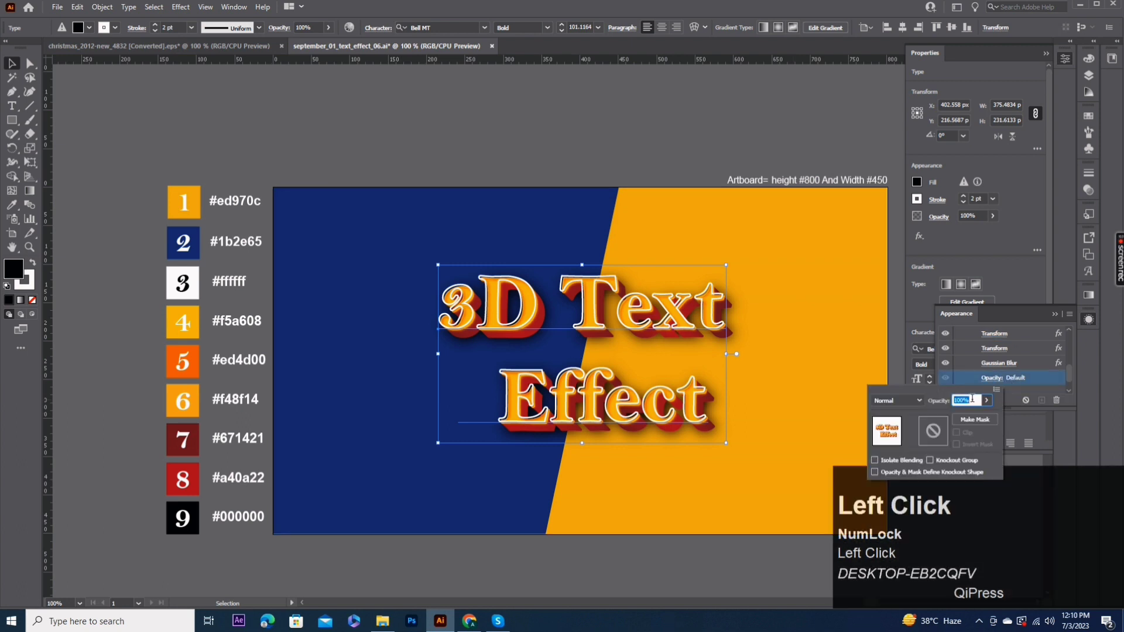
text(53)
click(1037, 381)
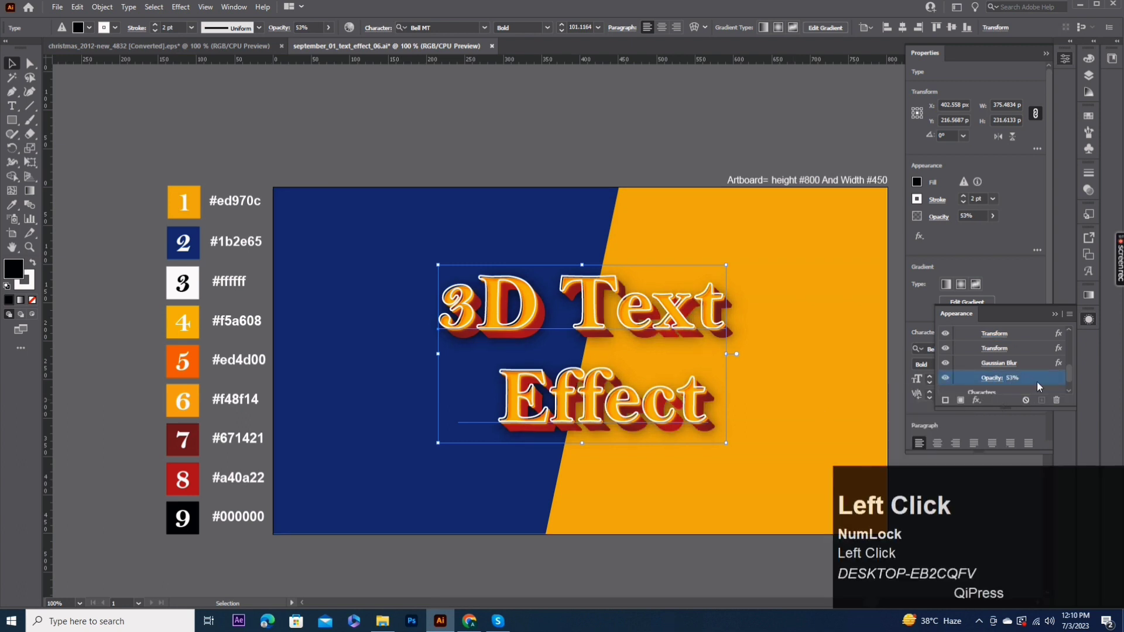
Duplicate the blurred black fill together with its Offset Path, Transform and Gaussian Blur effects
scroll(1018, 359, down, 1)
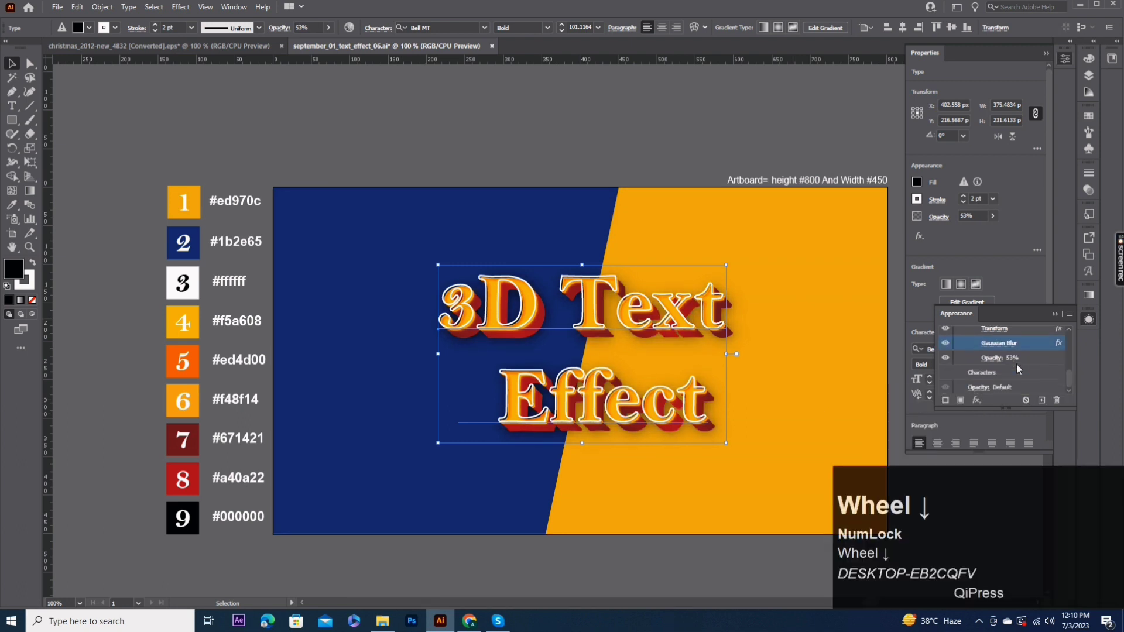
scroll(1031, 357, up, 1)
click(1008, 331)
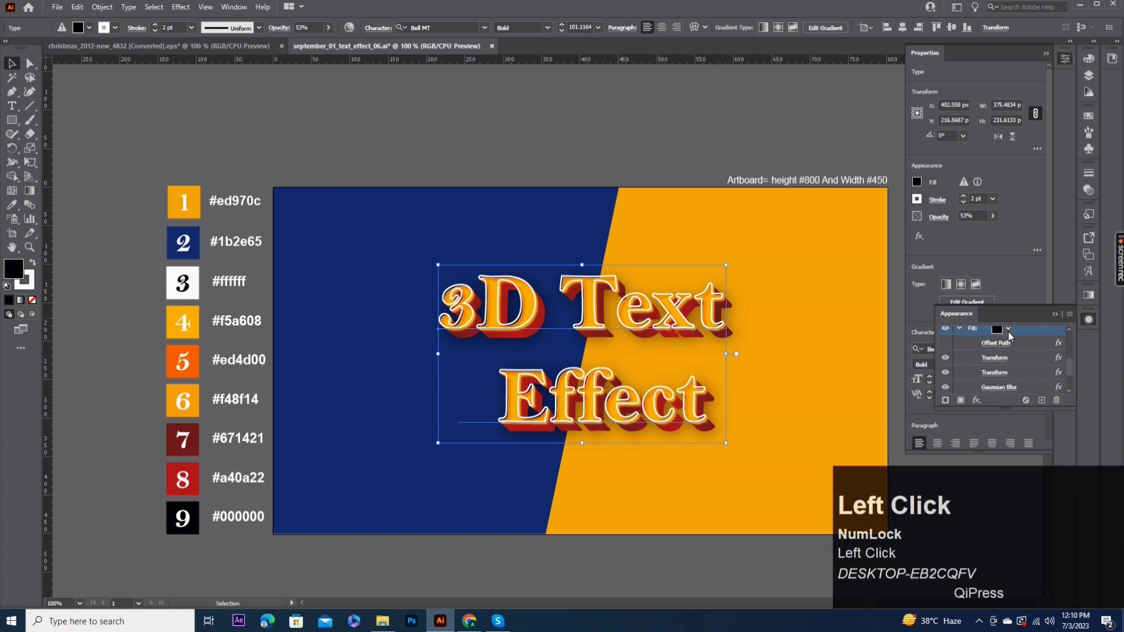
click(1041, 400)
scroll(986, 370, down, 1)
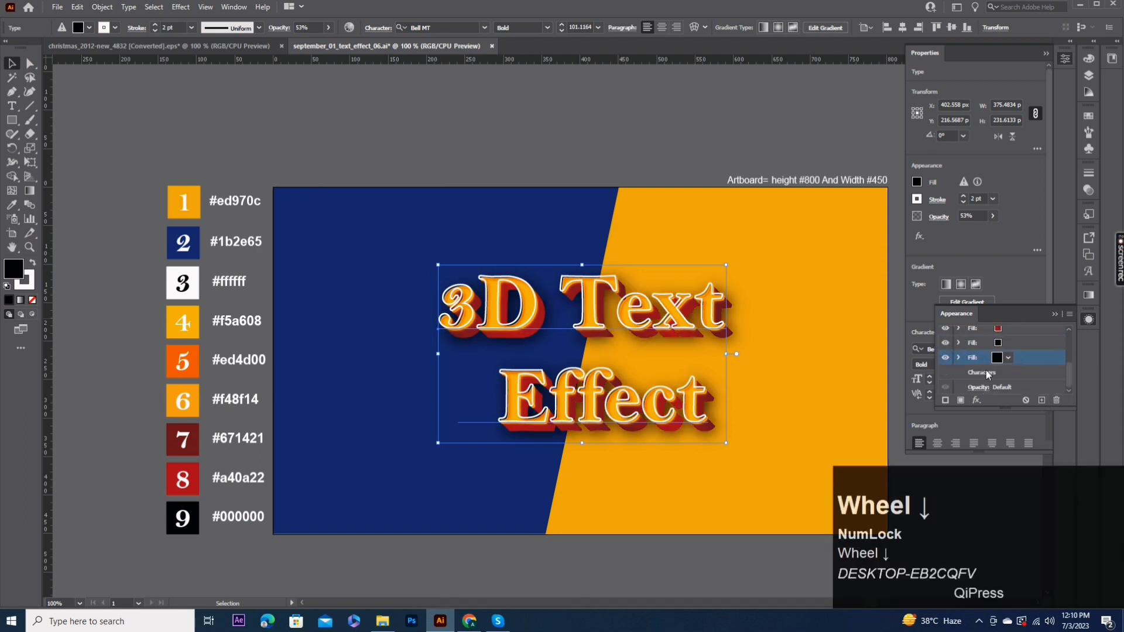
Set the second Transform effect of the lower black fill to move 5.734 px horizontally and vertically
click(957, 357)
scroll(1005, 369, down, 1)
scroll(1008, 368, up, 1)
click(1016, 367)
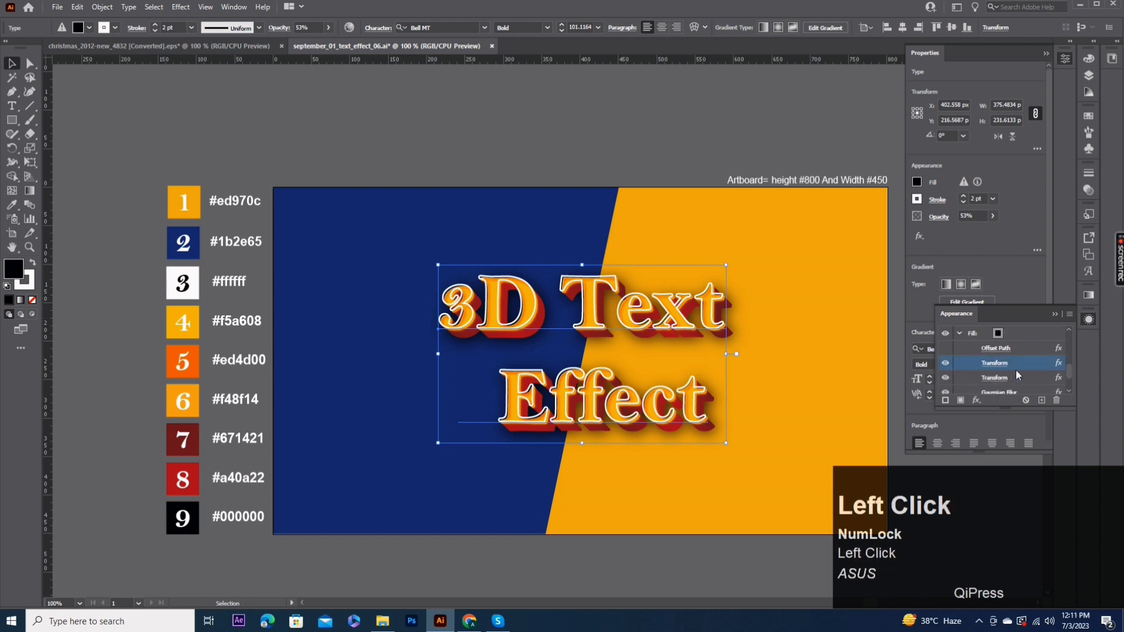
click(994, 378)
drag(243, 216, 195, 234)
text(5.5.)
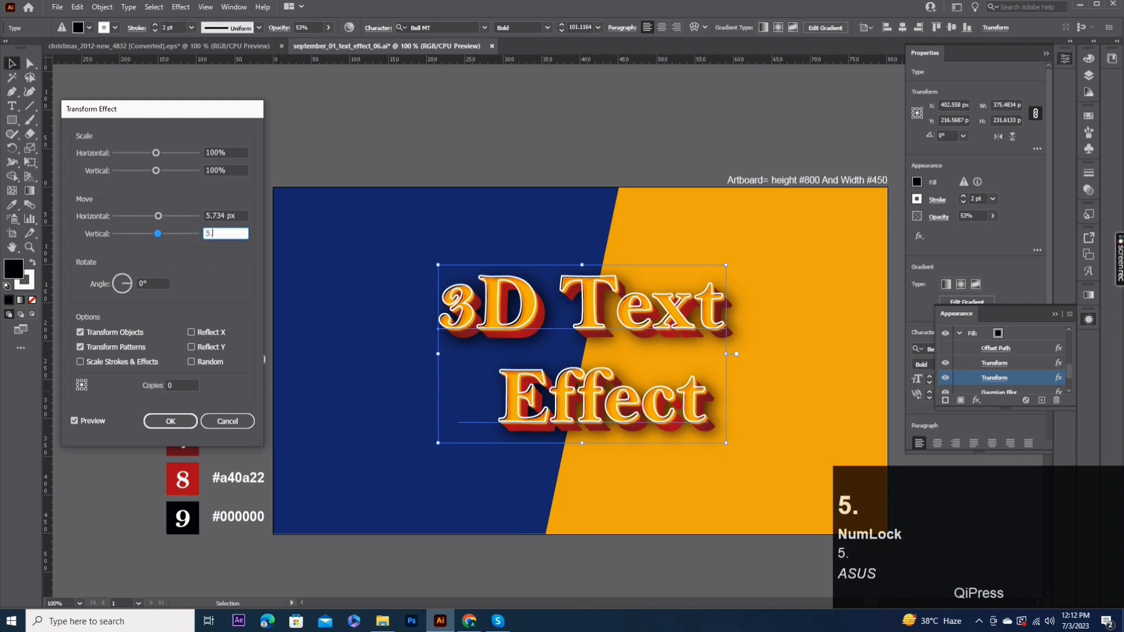
text(734)
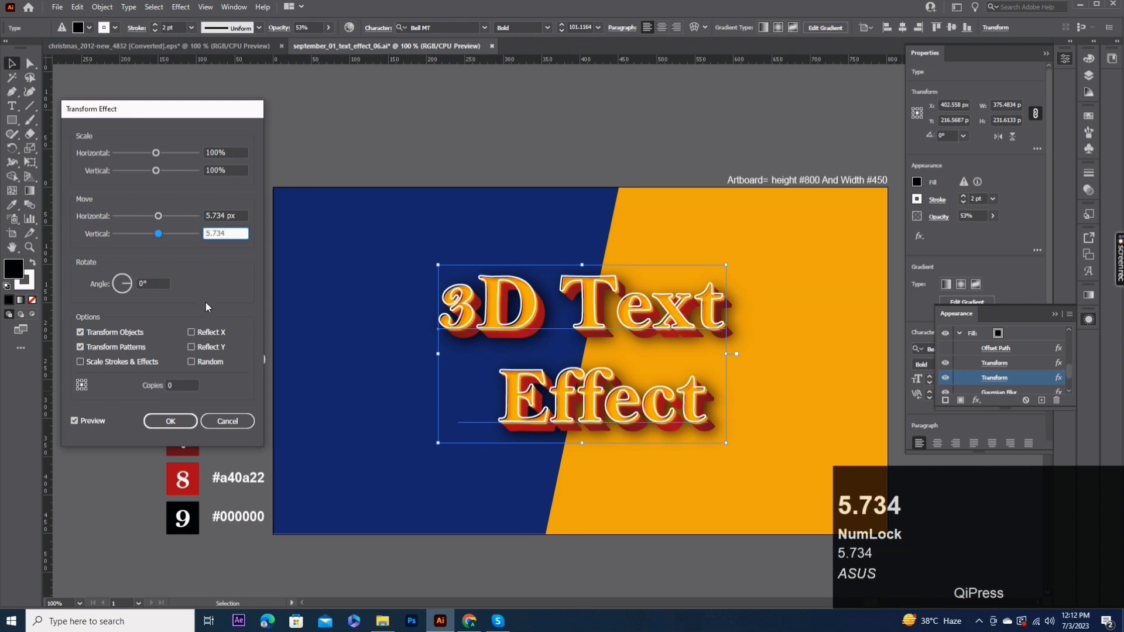
click(170, 421)
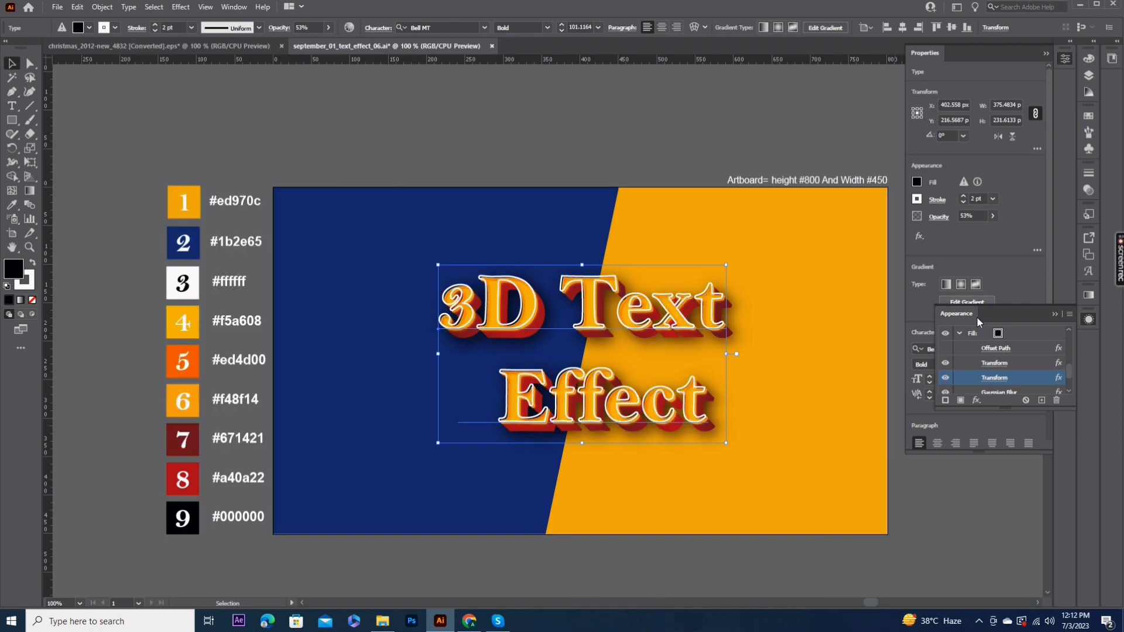
Set the lower black fill's opacity to 57% and its blending mode to Soft Light
scroll(1007, 380, down, 2)
click(995, 358)
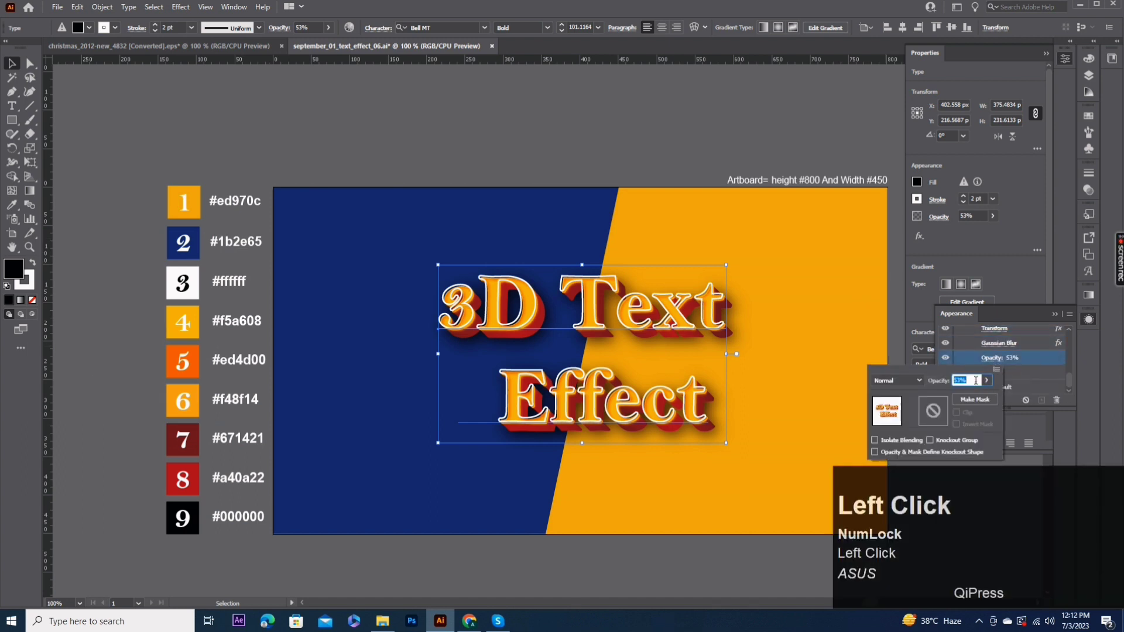
text(57)
click(896, 381)
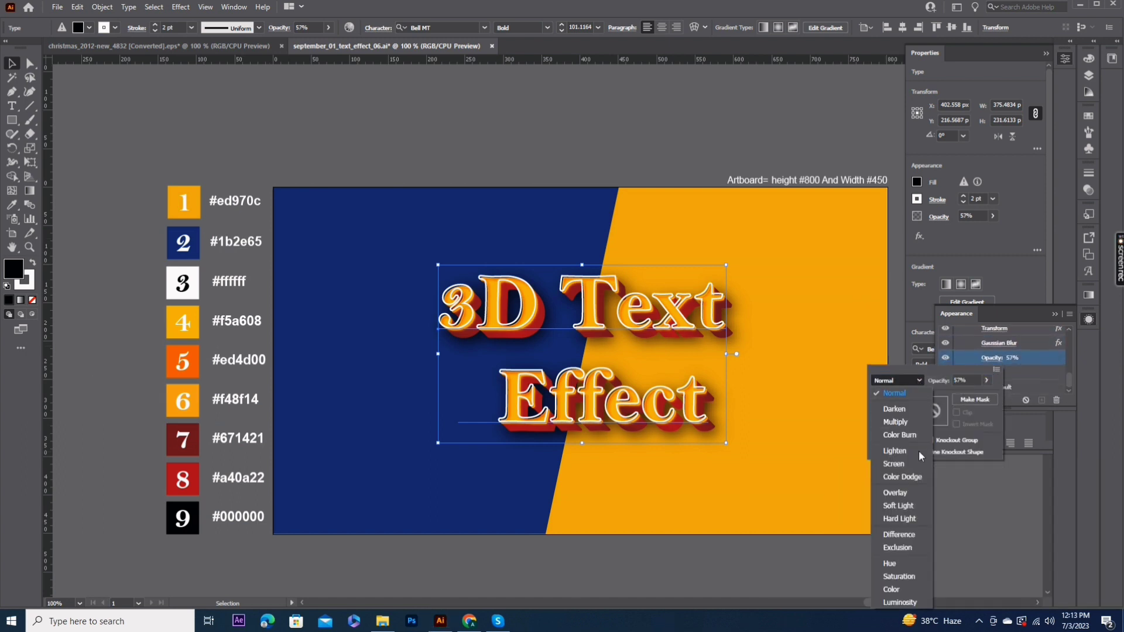
click(902, 507)
click(1038, 375)
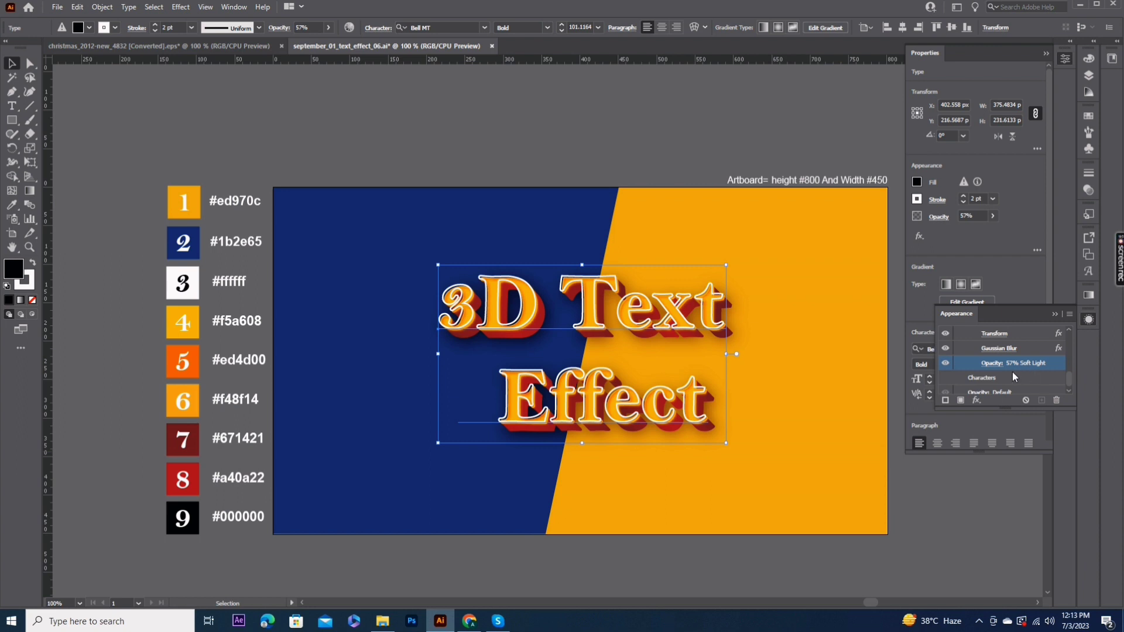
Duplicate the Soft Light black fill at the bottom of the fill stack with all its effects
scroll(1003, 359, up, 2)
click(967, 360)
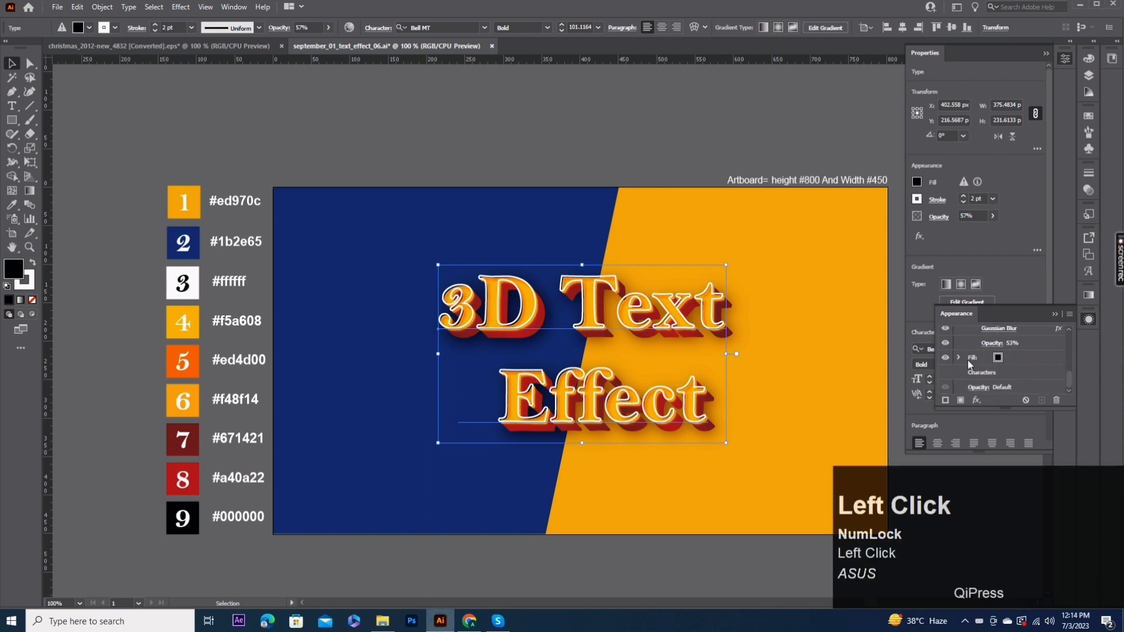
scroll(964, 343, up, 2)
scroll(994, 369, down, 1)
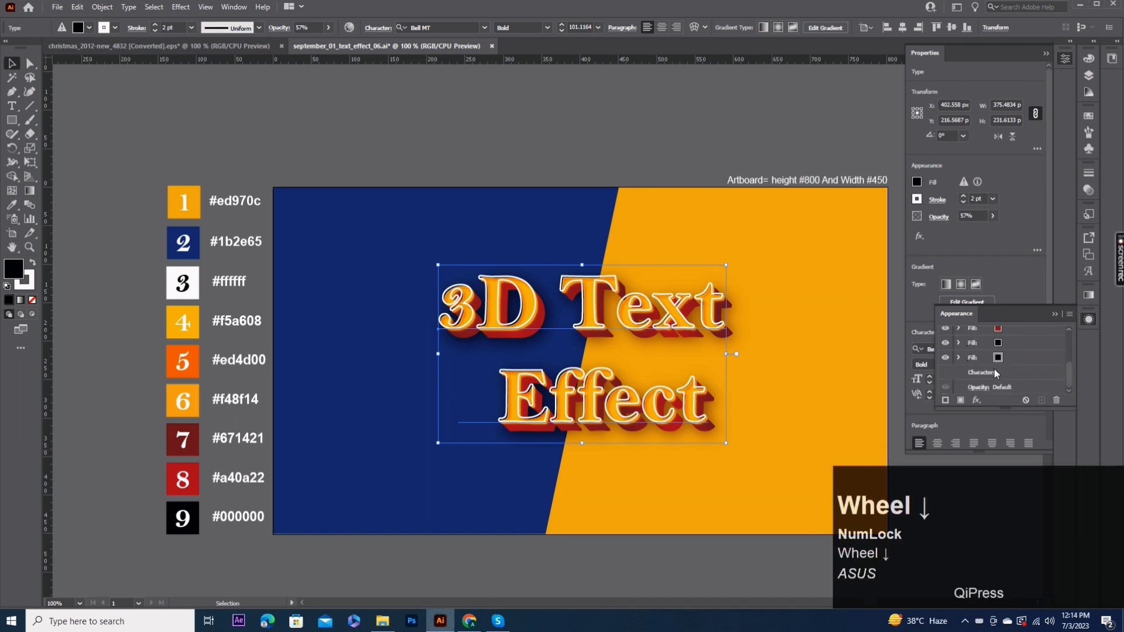
click(1018, 360)
click(1041, 400)
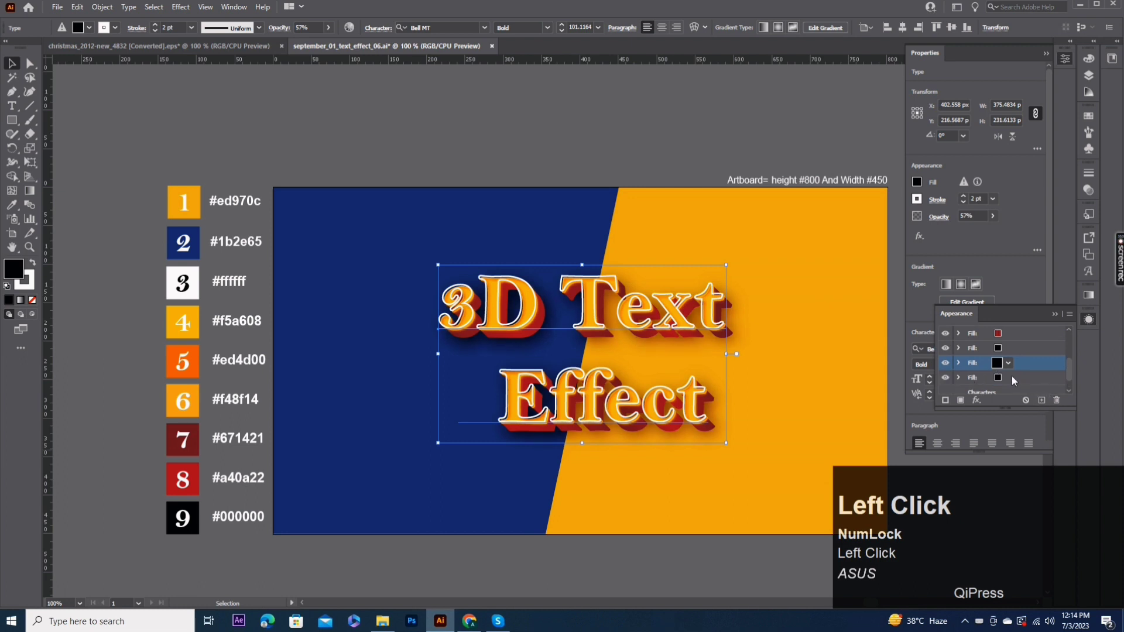
Reduce the opacity of the lowest black fill to 25%, keeping its Soft Light blending mode
click(1011, 378)
scroll(990, 381, down, 1)
click(958, 357)
scroll(986, 366, down, 2)
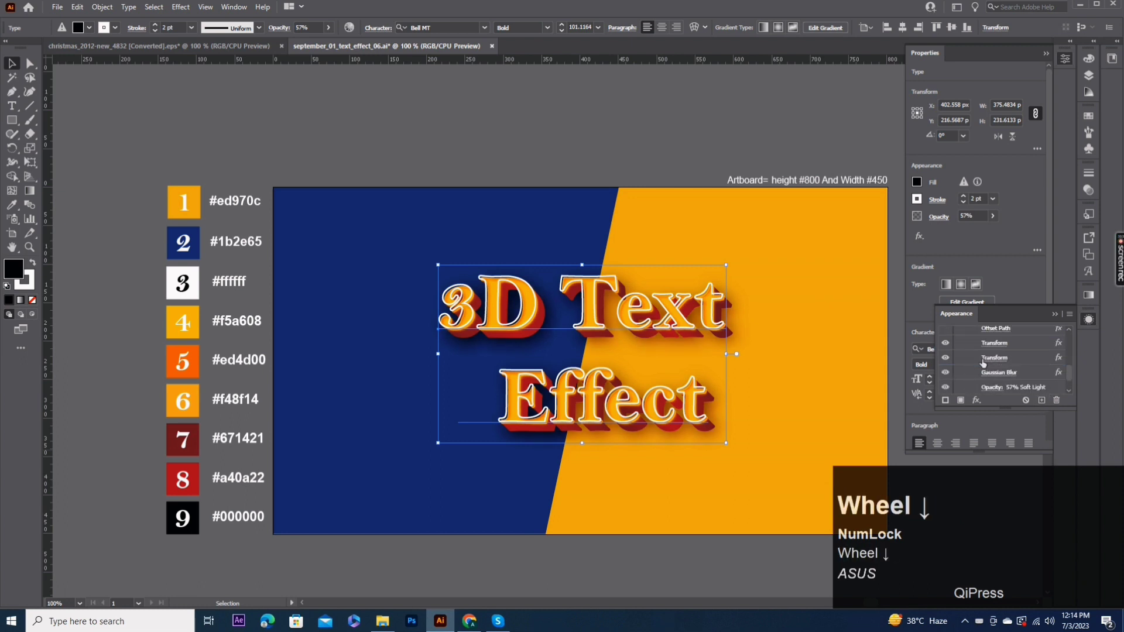
scroll(984, 363, down, 1)
click(995, 358)
click(995, 357)
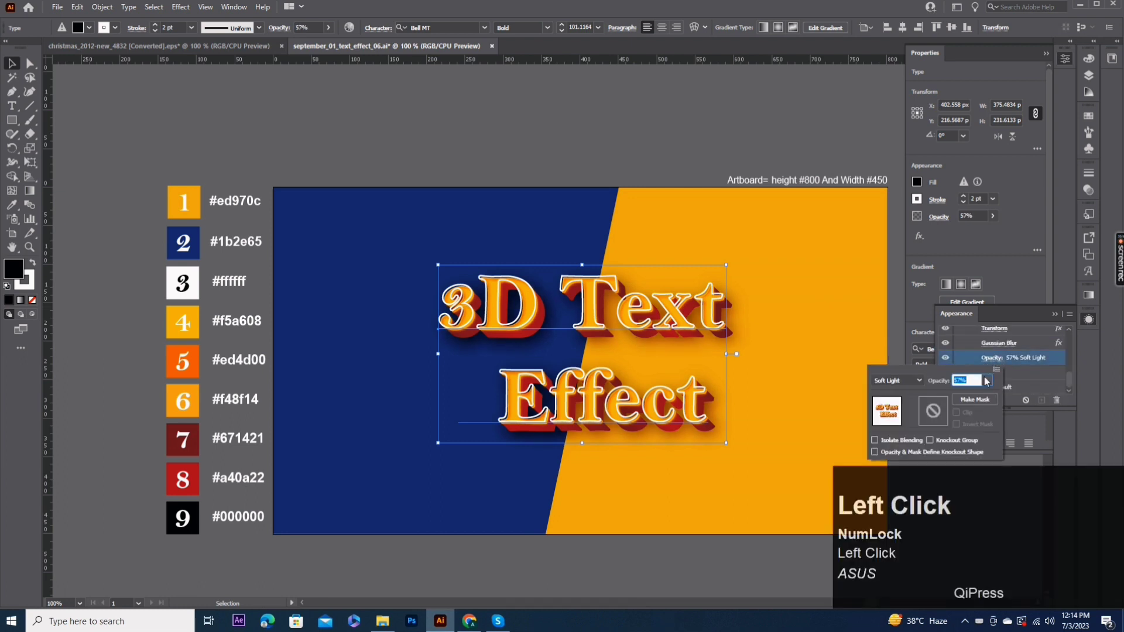
text(25)
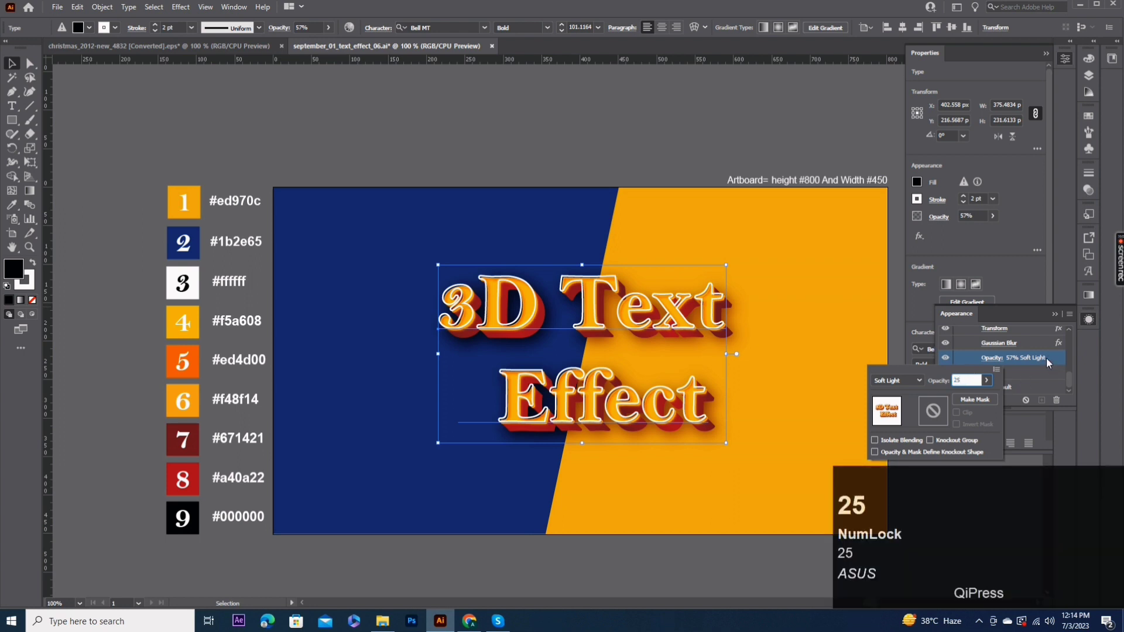
click(1056, 362)
scroll(1007, 353, down, 1)
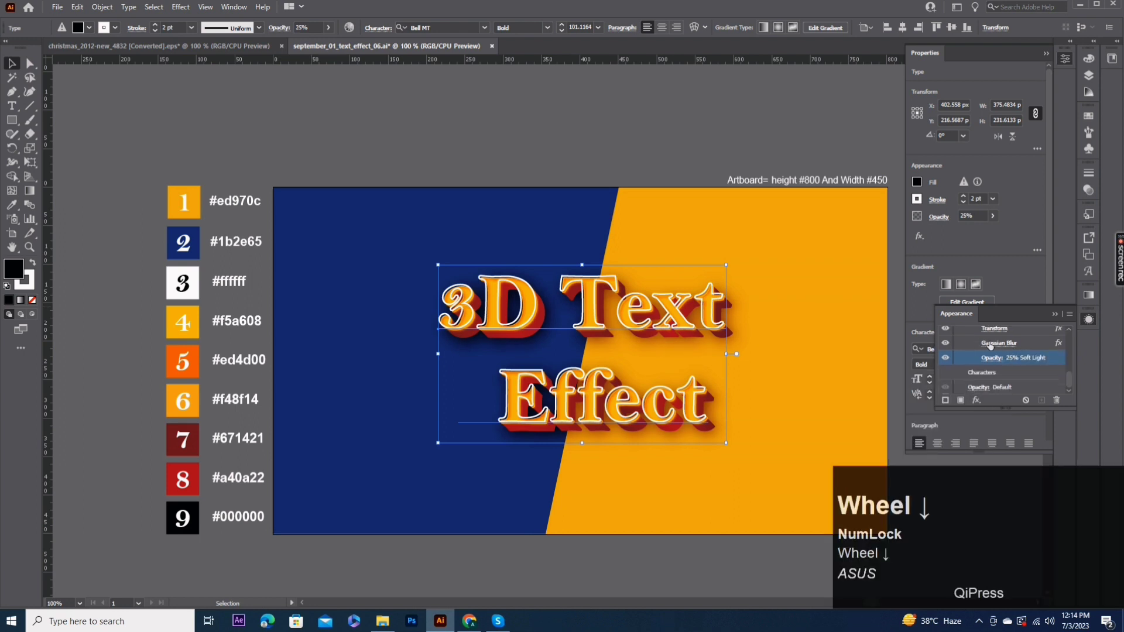
Confirm the lowest black fill's Gaussian Blur at 9.49 pixels and set its second Transform to move 14.1111 px horizontally and vertically
click(989, 344)
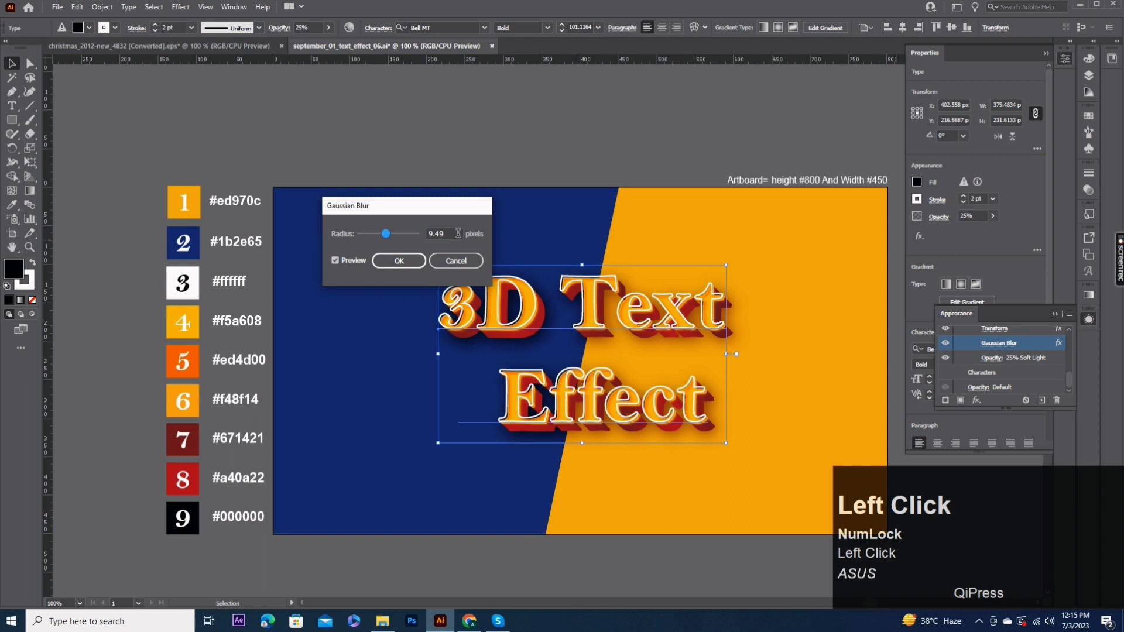
click(399, 261)
scroll(998, 337, up, 1)
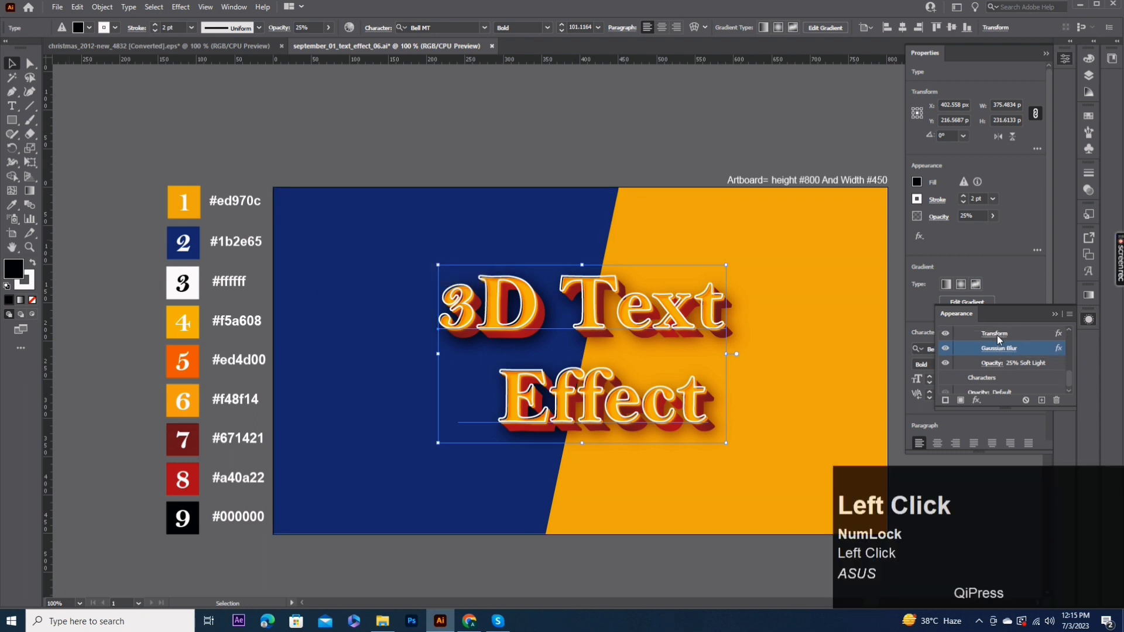
click(996, 336)
click(209, 217)
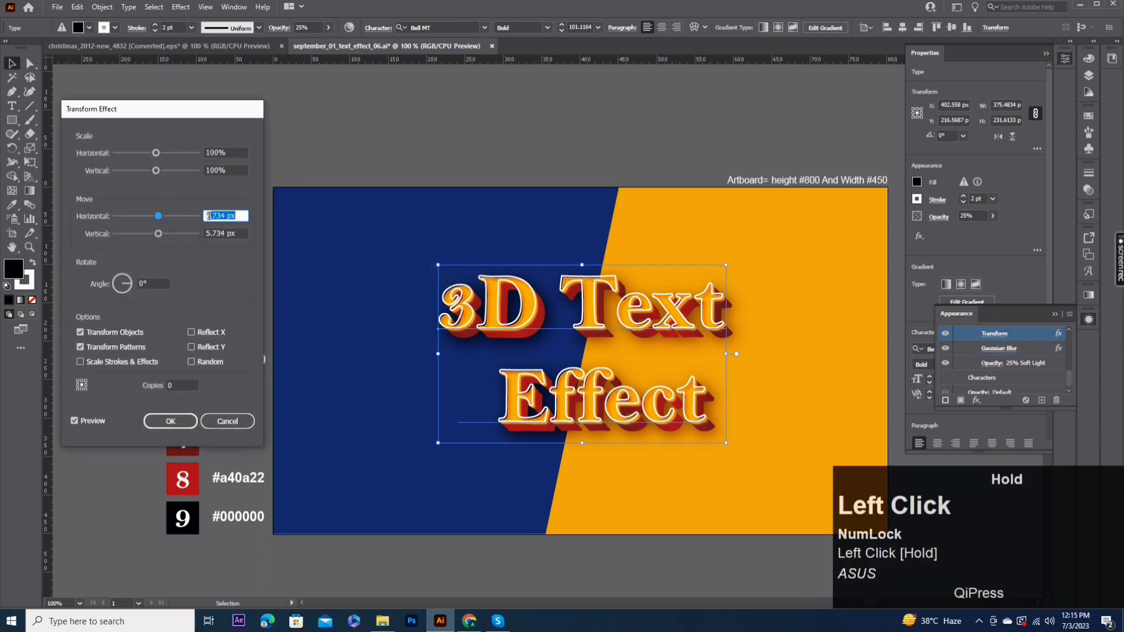
text(14.111)
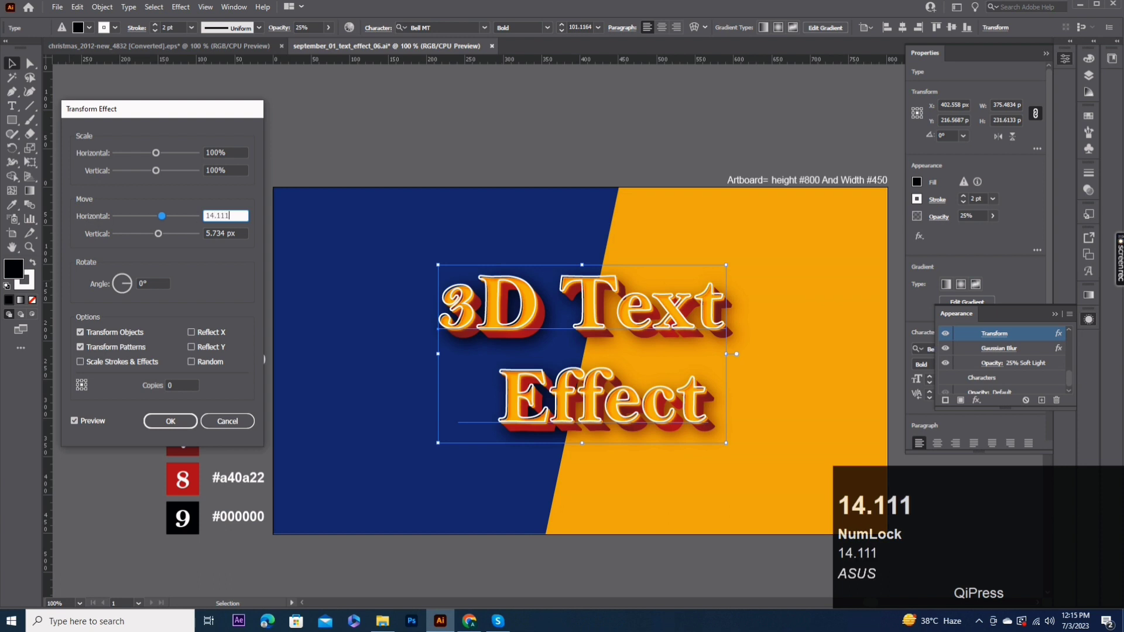
click(223, 233)
text(14.1111)
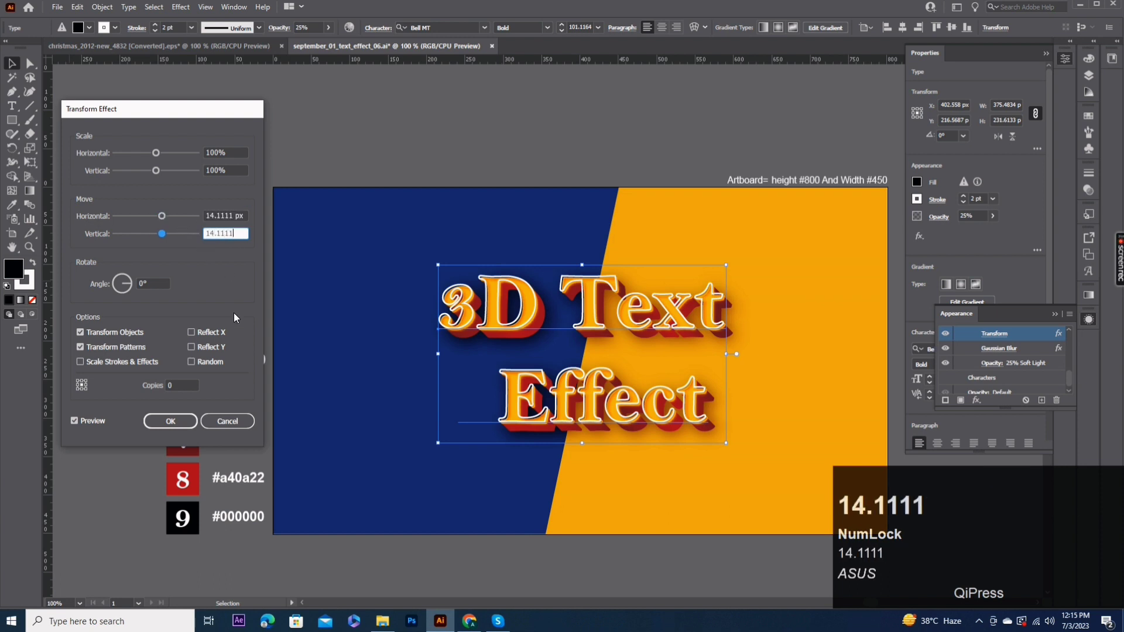
click(170, 421)
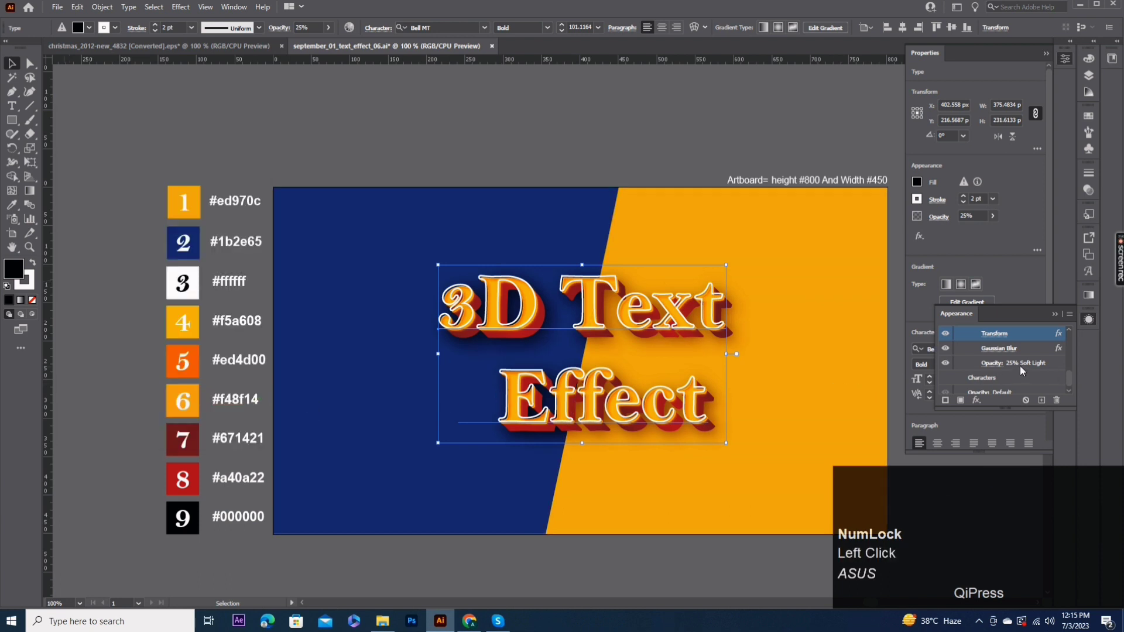
Check the settings of the lowest black fill's first Transform effect and leave them without changes
scroll(1019, 365, up, 2)
click(1003, 363)
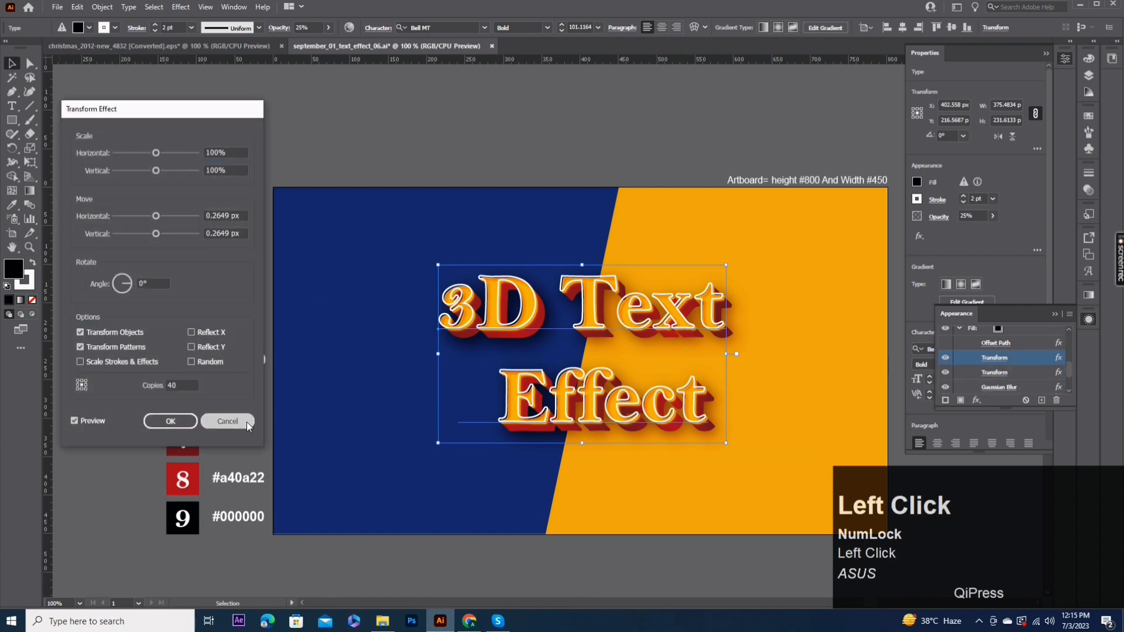
key(Escape)
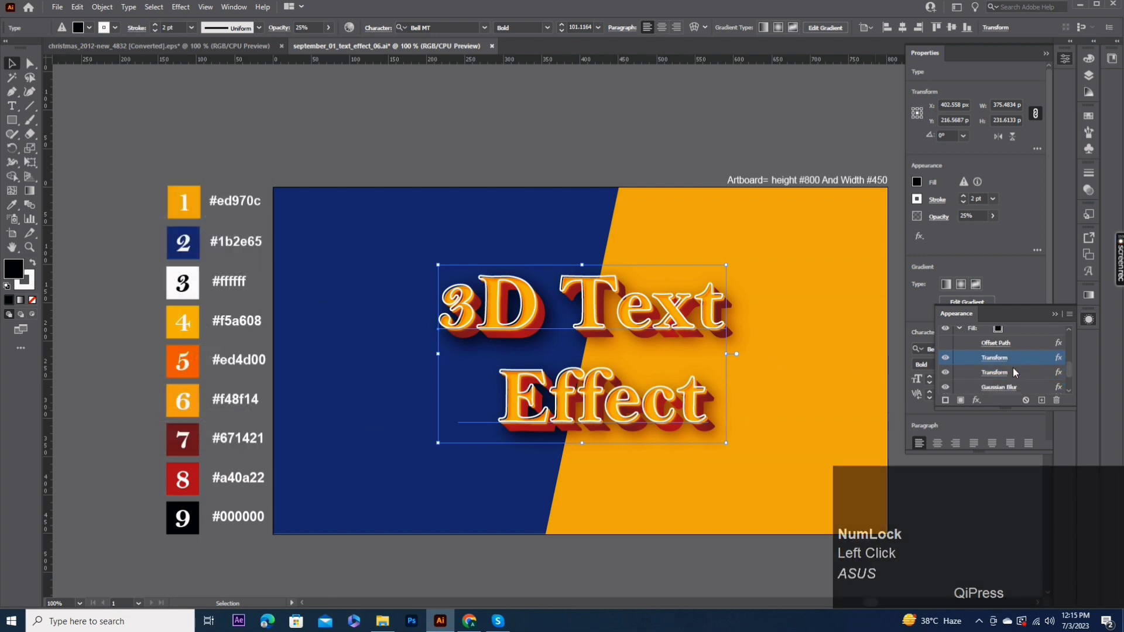
scroll(1013, 367, down, 2)
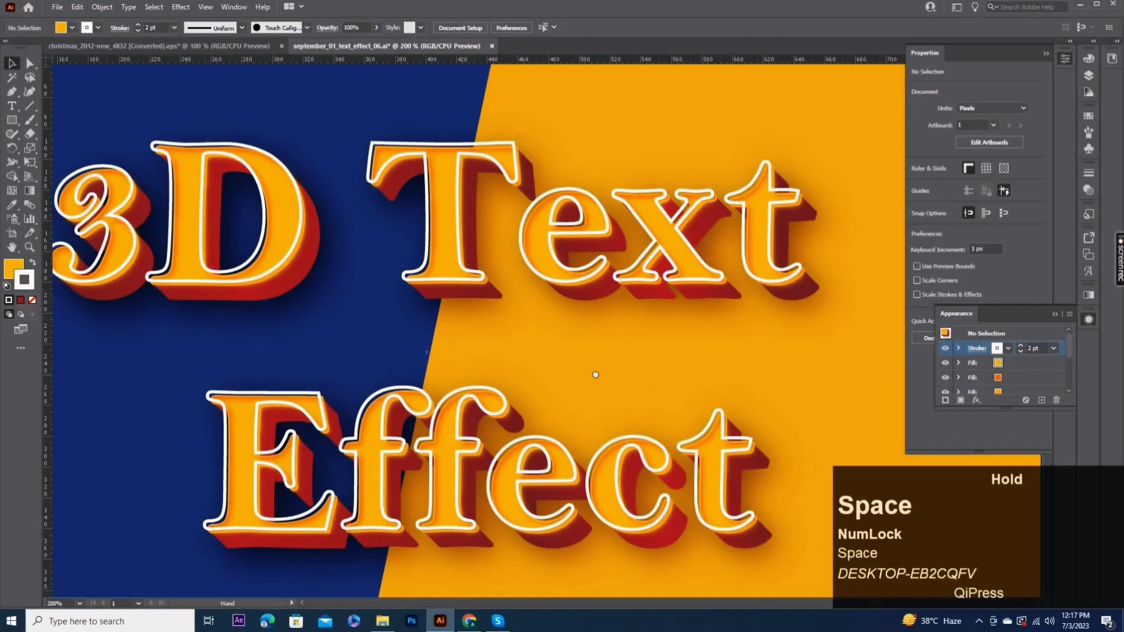
Change the font of the 3D Text Effect lettering to Algerian
drag(592, 371, 630, 377)
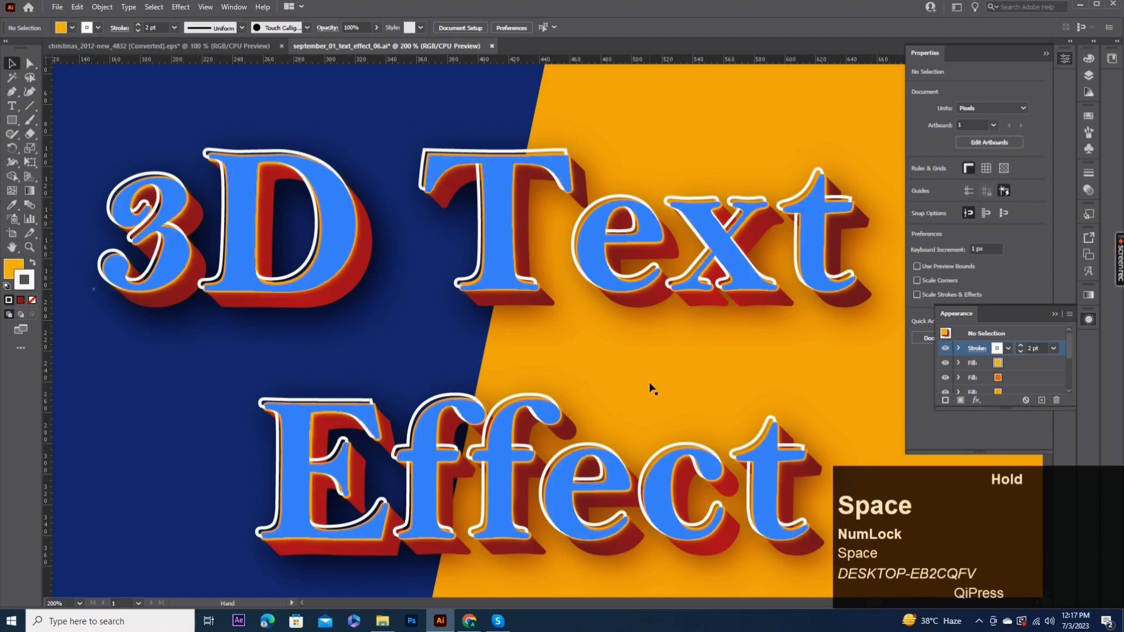
alt+scroll(634, 392, down, 2)
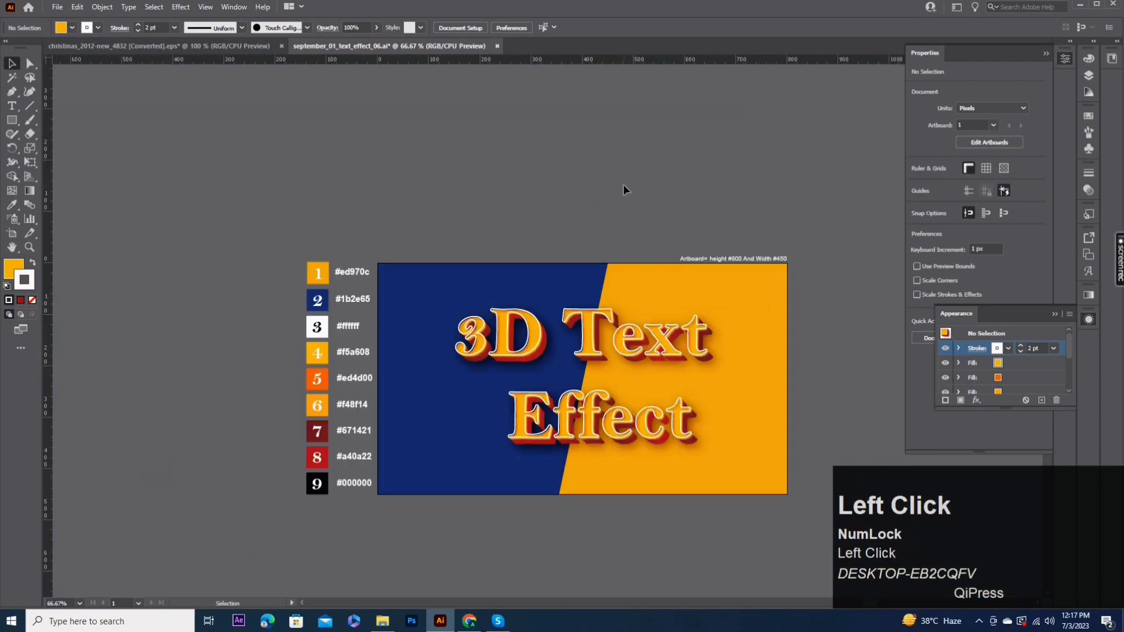
click(616, 331)
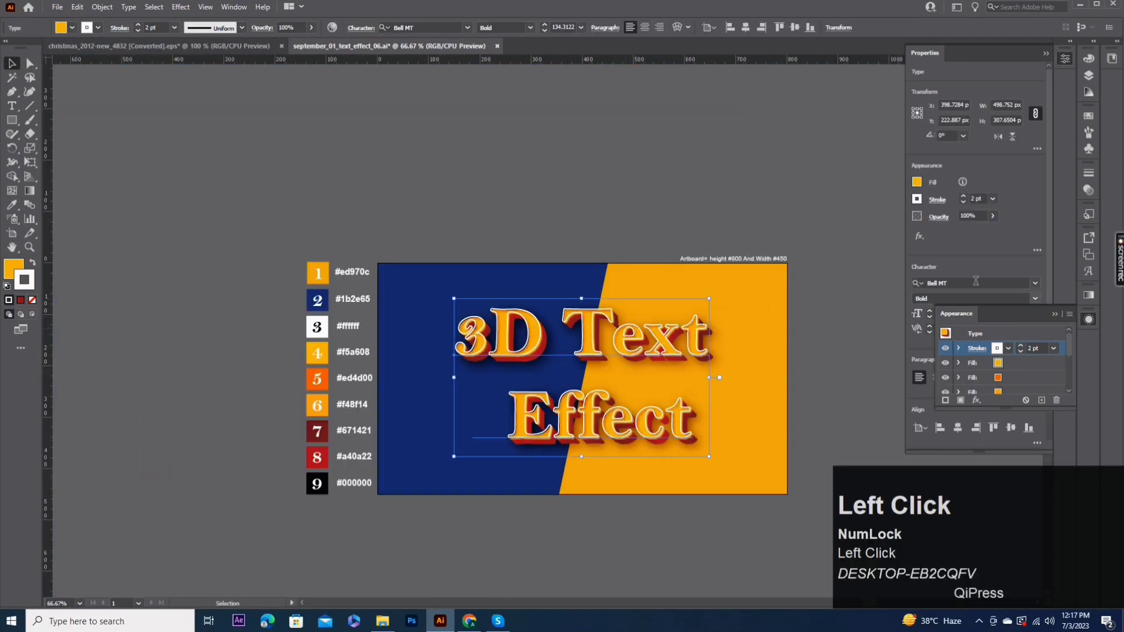
click(1035, 283)
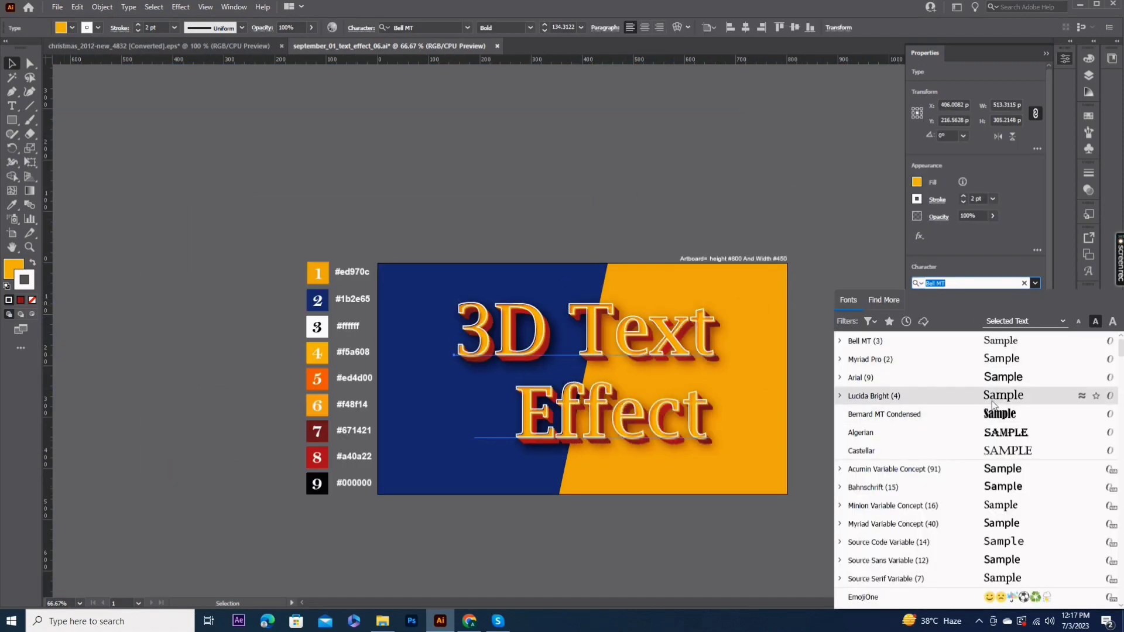
click(997, 442)
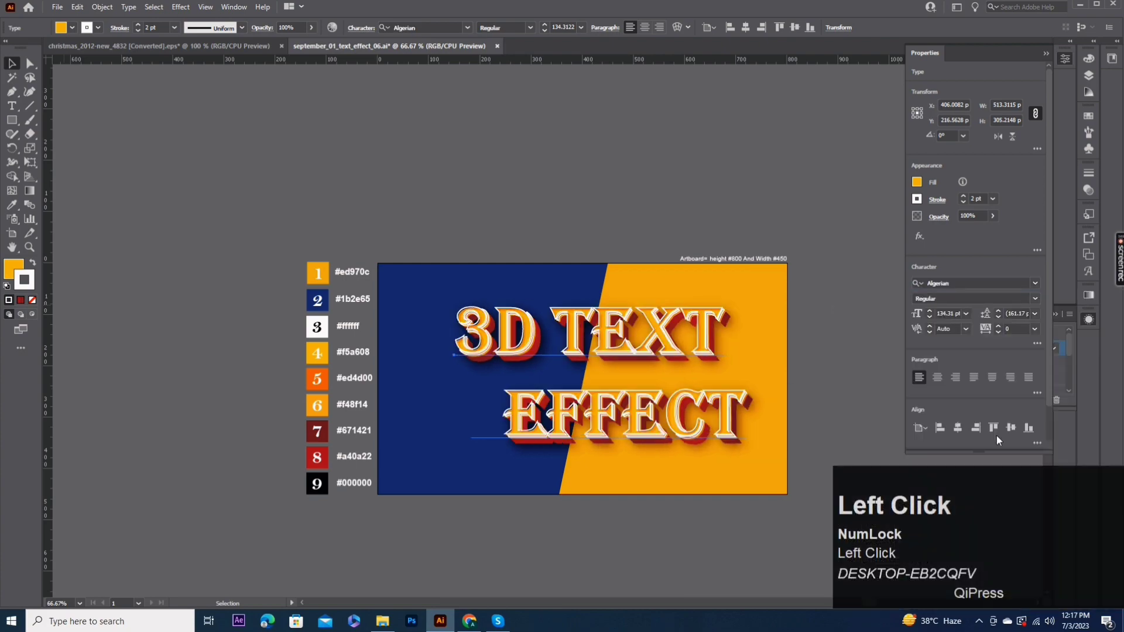
Deselect the text and examine the 3D effect on the restyled lettering close up
click(780, 134)
scroll(779, 135, up, 3)
drag(629, 124, 741, 59)
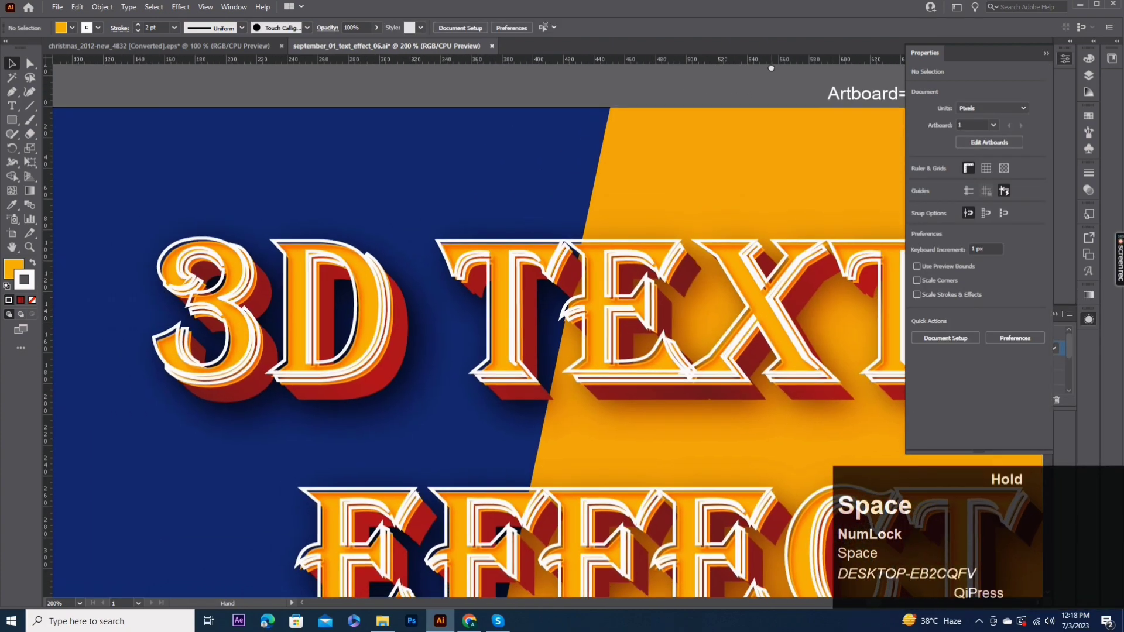